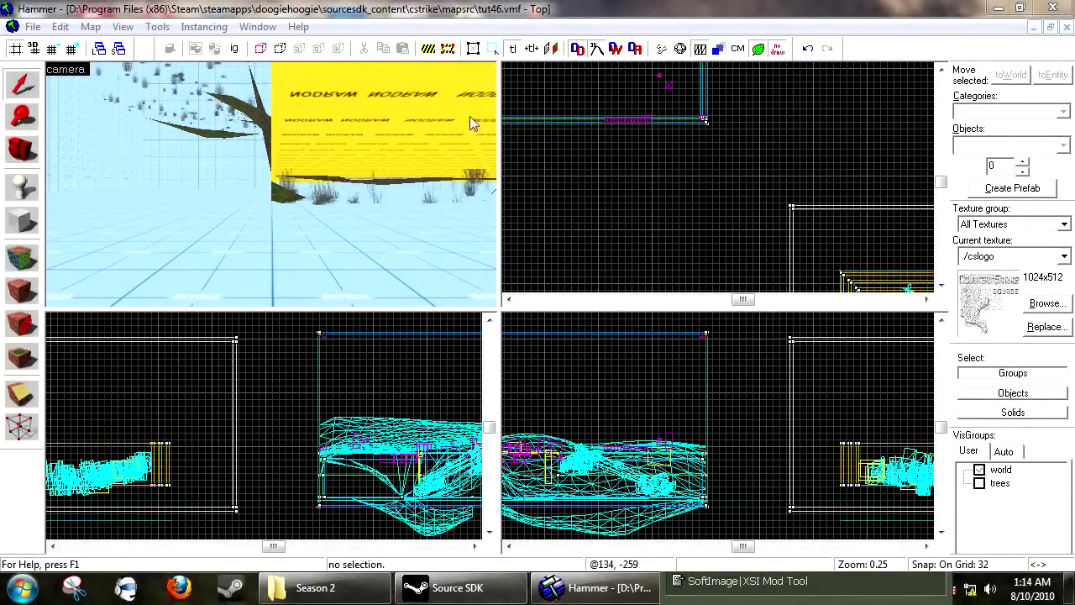
Step: Filter the texture browser for "trigger" and make tools/toolstrigger the current texture
key("z")
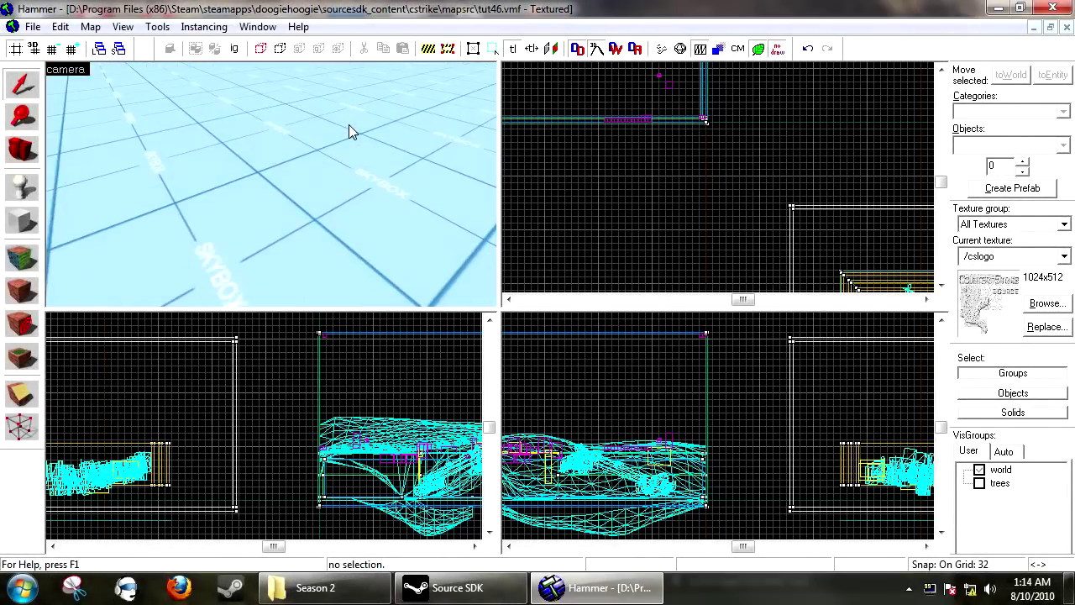
key("w")
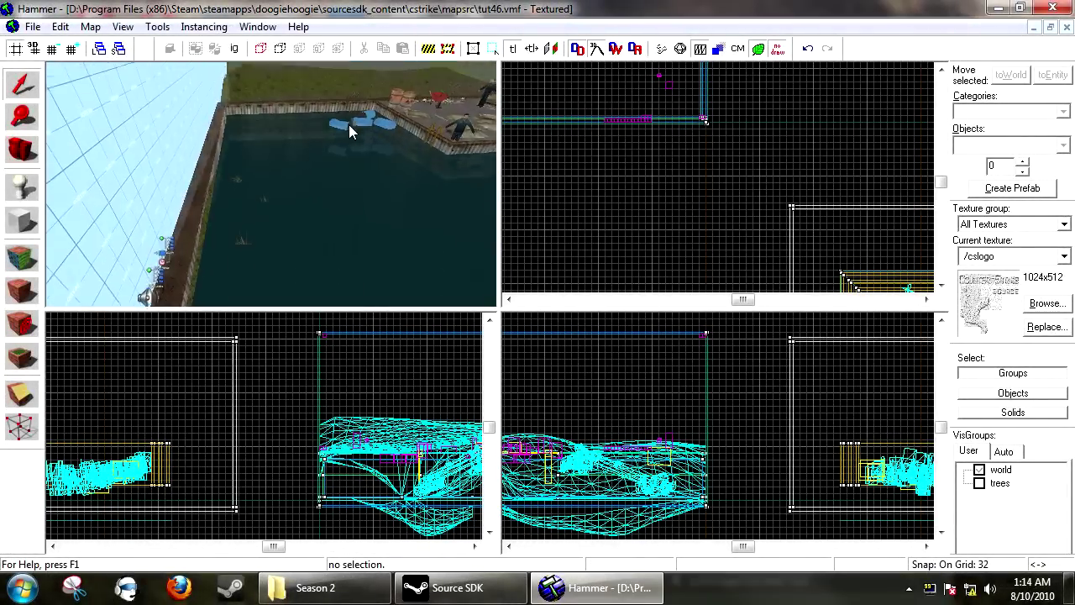
key("d")
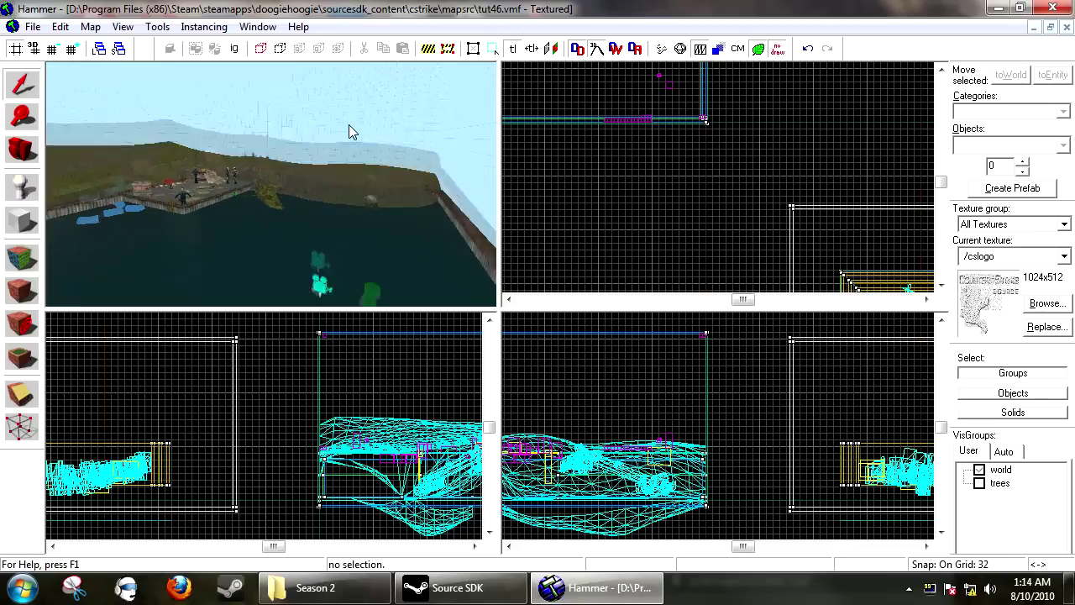
key("s")
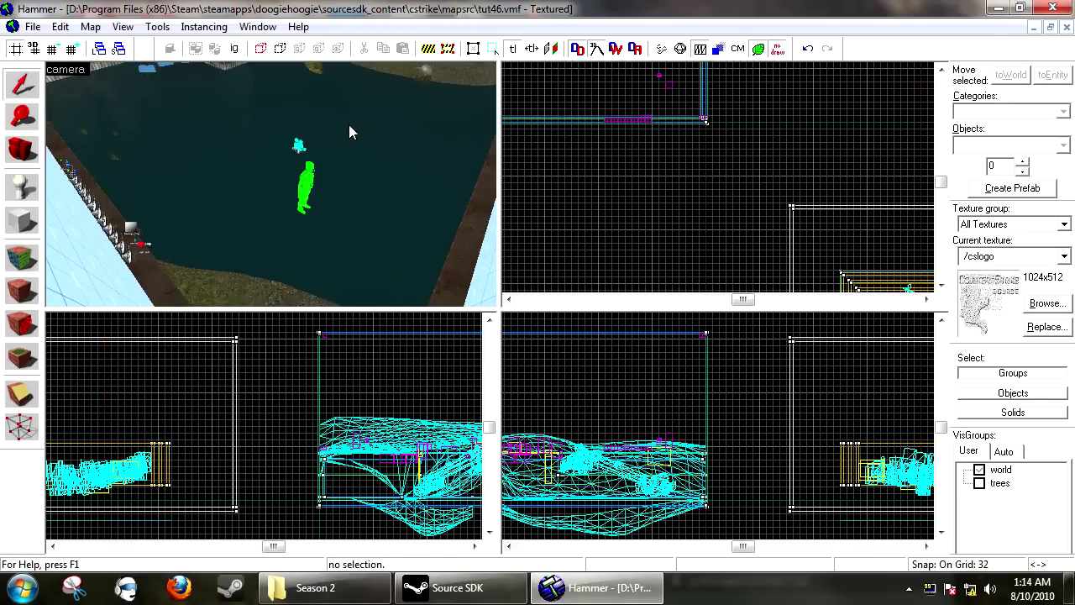
key("Up")
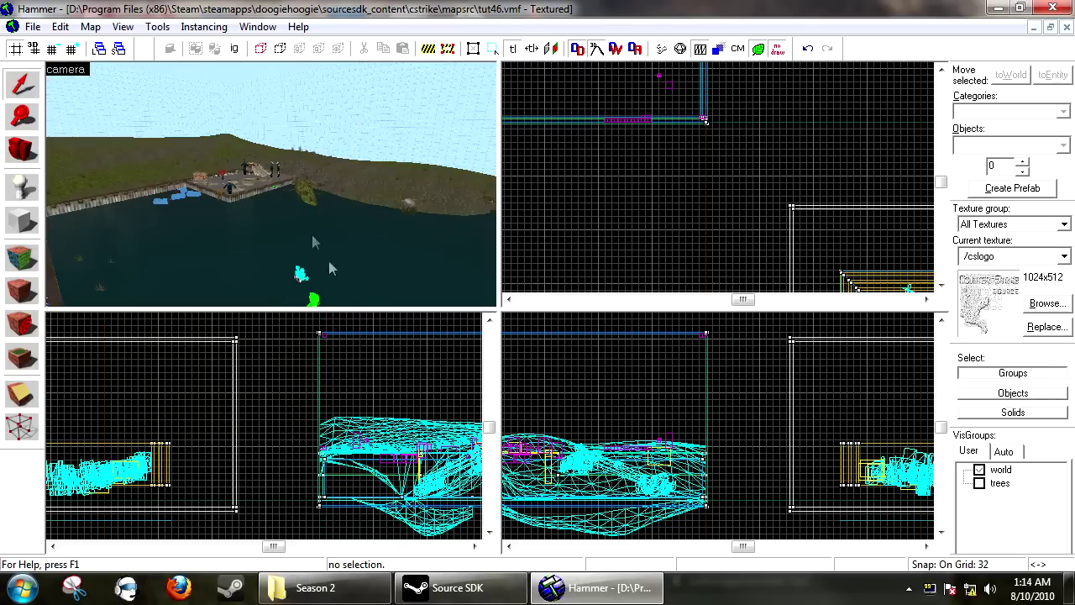
left_click(1045, 303)
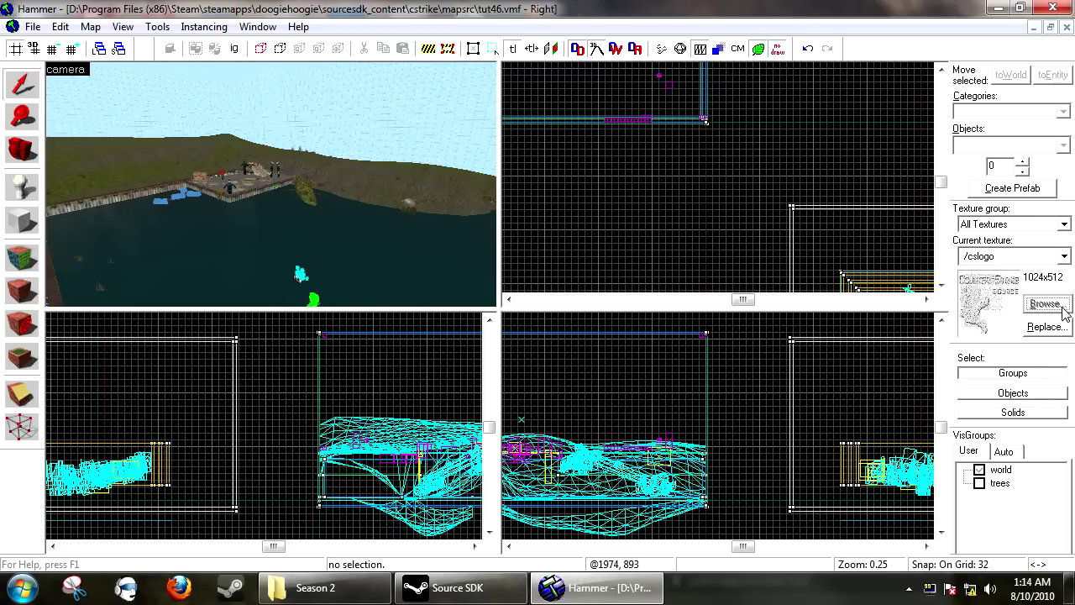
type("trigger")
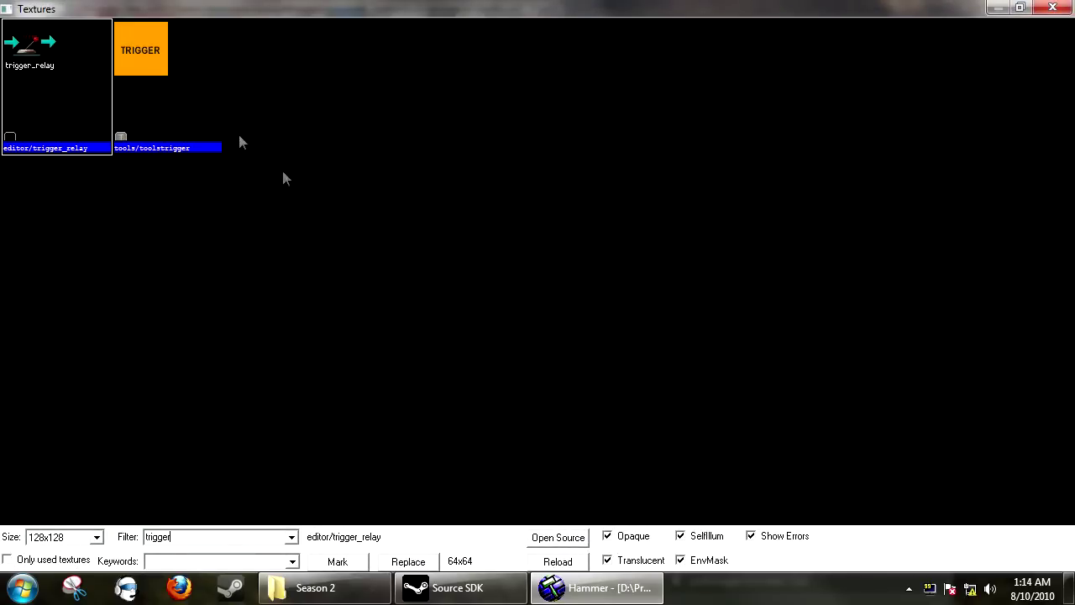
double_click(189, 110)
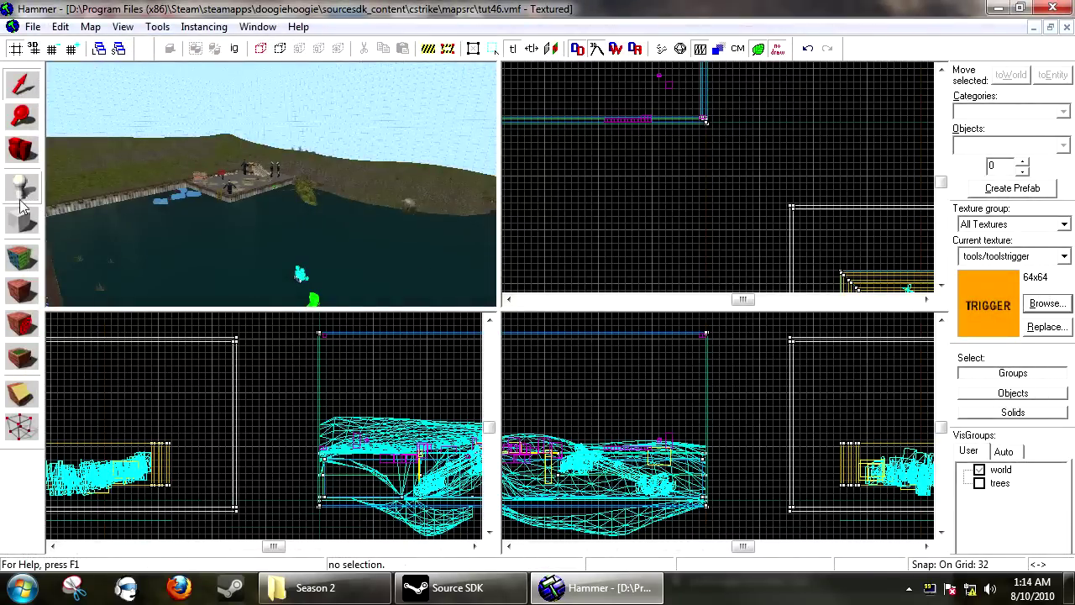
Step: Create a trigger-textured block about 1752 by 1280 units across the skybox interior, using a grid size of 8
scroll(728, 179, "down", 6)
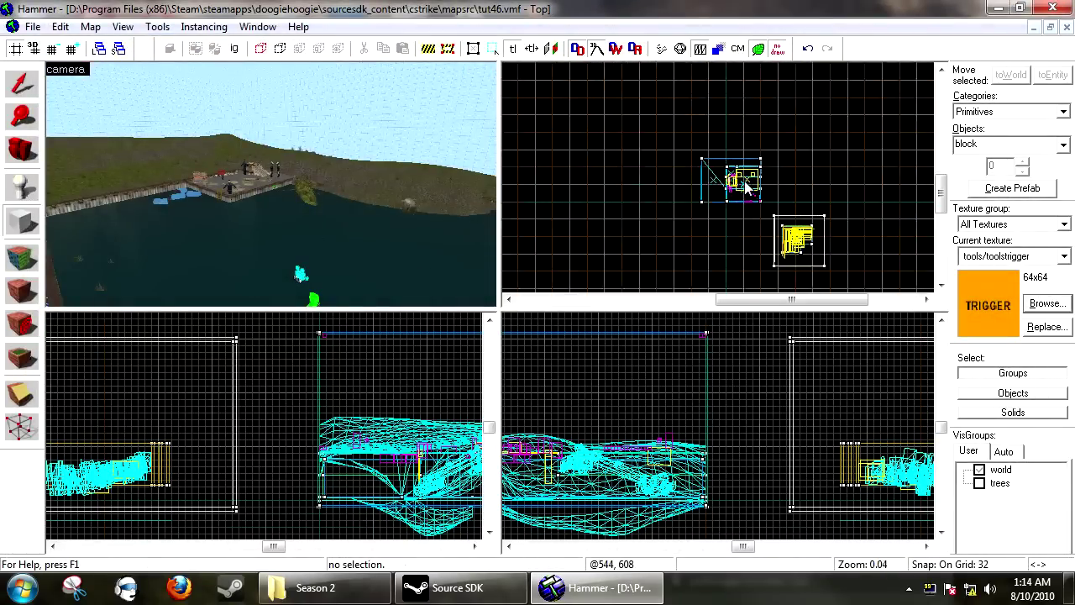
left_click(68, 85)
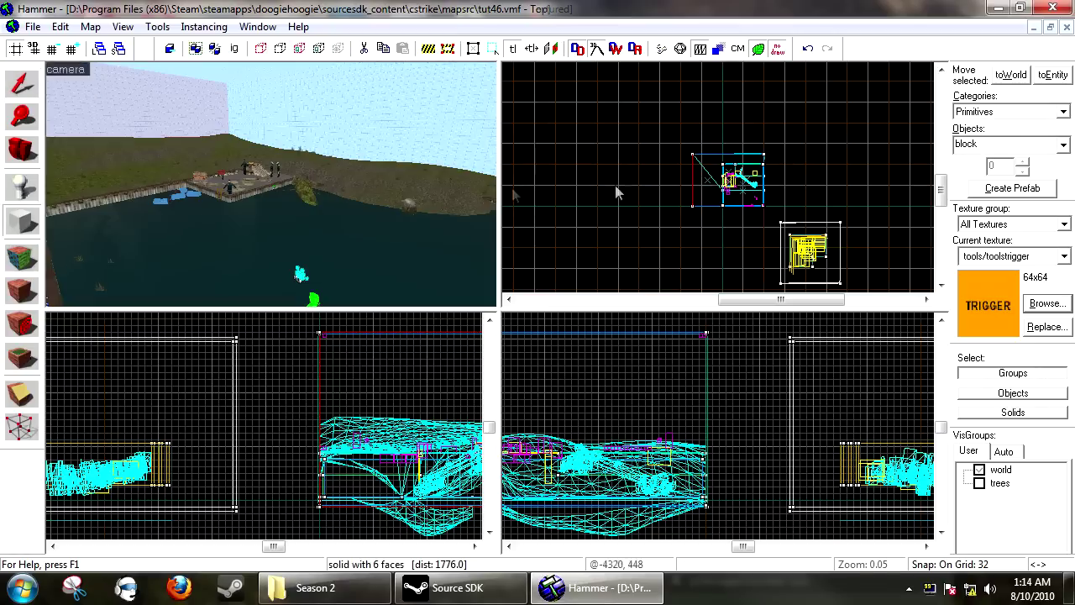
scroll(681, 158, "up", 3)
scroll(681, 158, "up", 10)
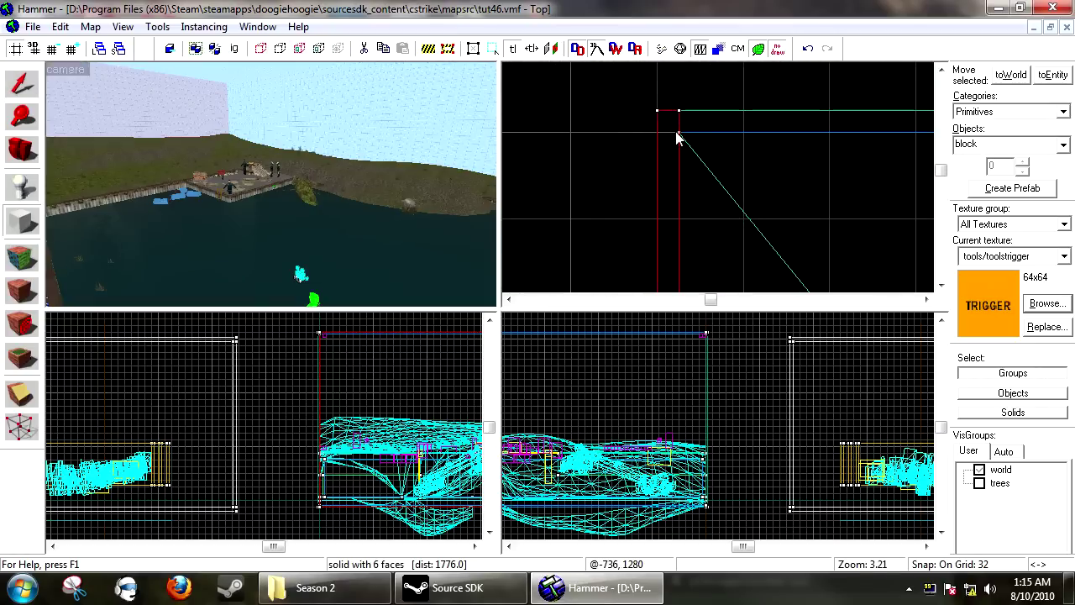
left_click_drag(739, 194, 707, 157)
key("bracketleft")
key("bracketleft")
left_click_drag(772, 225, 824, 253)
scroll(825, 220, "down", 11)
scroll(826, 221, "down", 9)
scroll(840, 257, "up", 16)
key("Return")
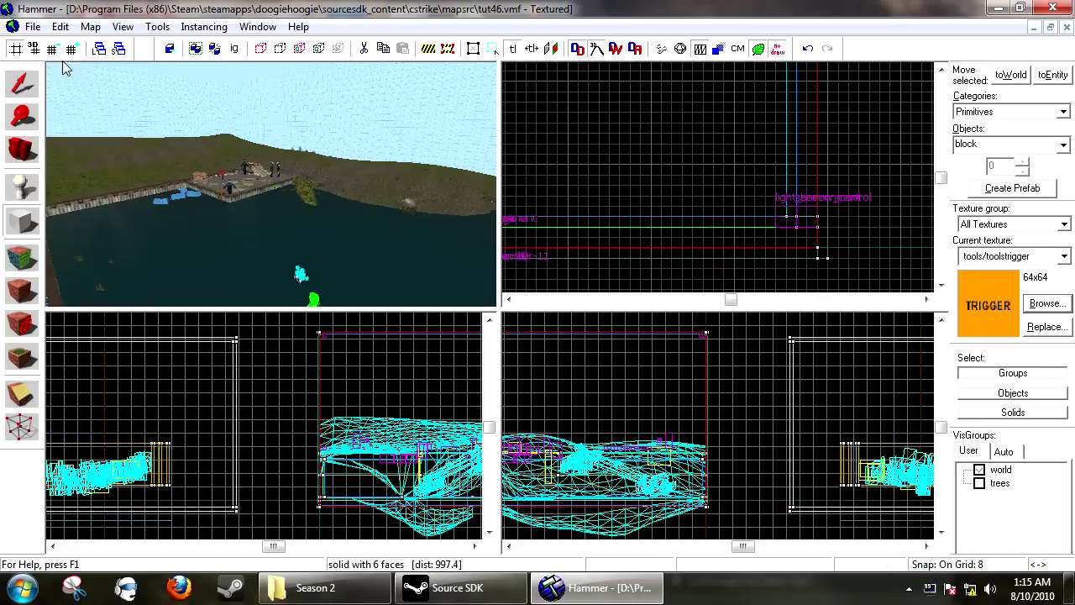
Step: Reduce the trigger block's height to 816 units by pulling its upper and lower edges inside the skybox brushes, then deselect it
left_click(19, 84)
scroll(689, 384, "up", 5)
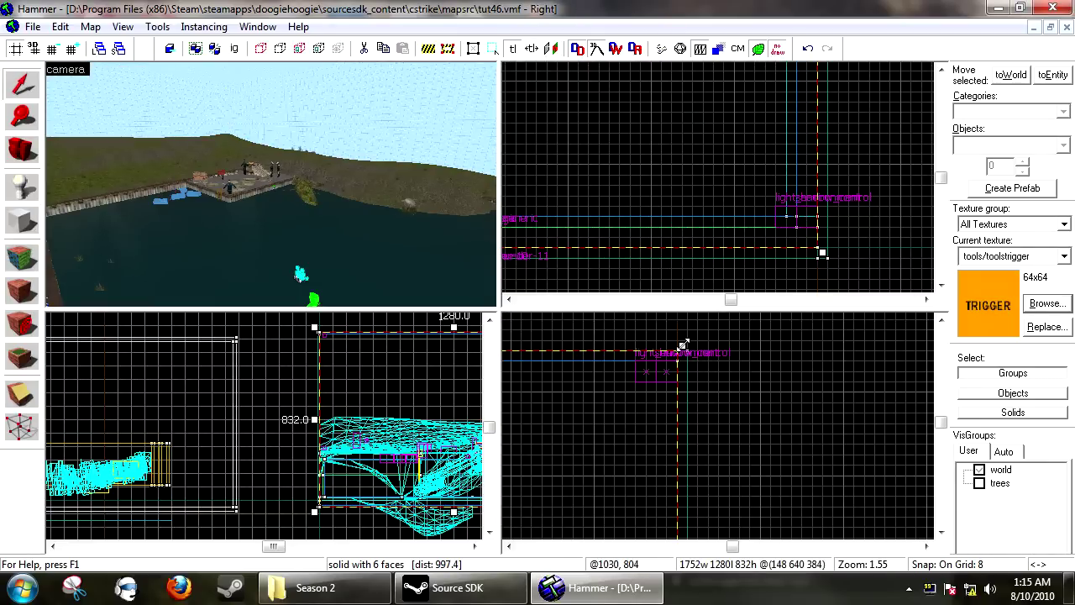
scroll(682, 356, "down", 4)
scroll(599, 446, "up", 6)
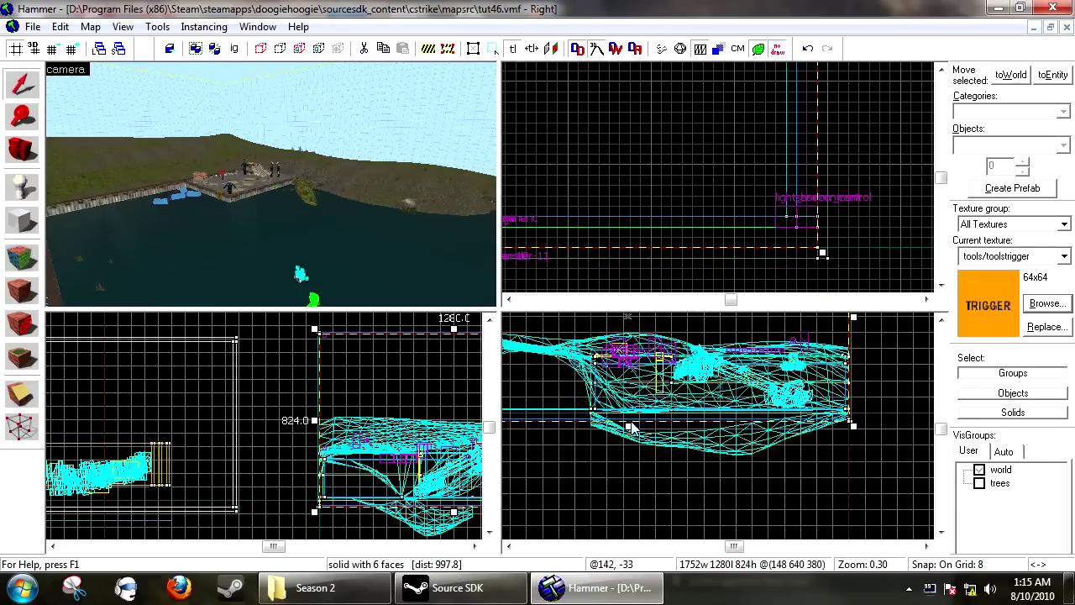
left_click_drag(610, 425, 610, 414)
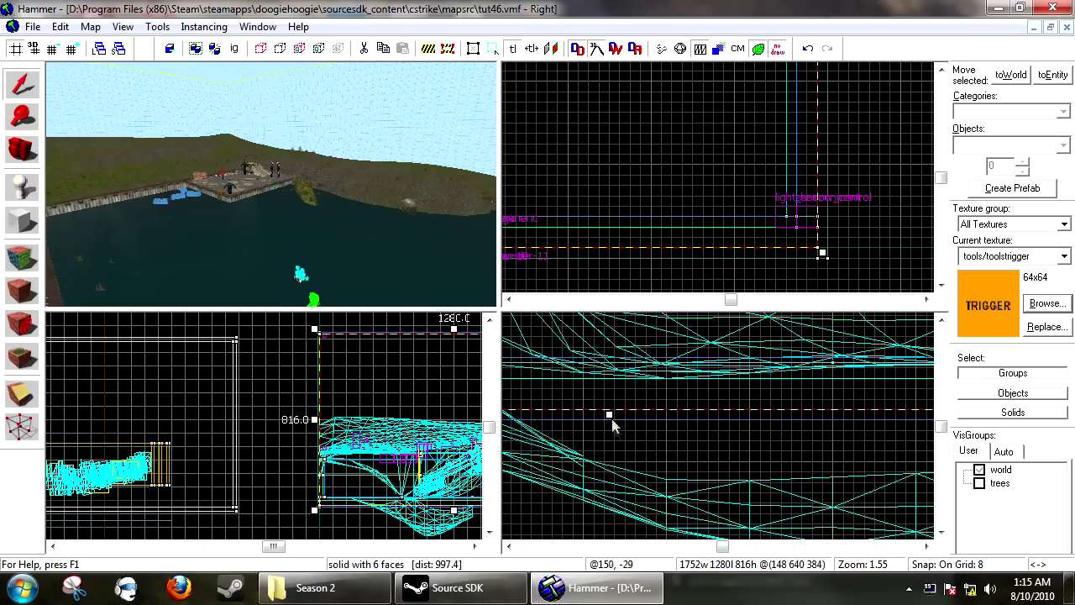
right_click(650, 439)
left_click(626, 446)
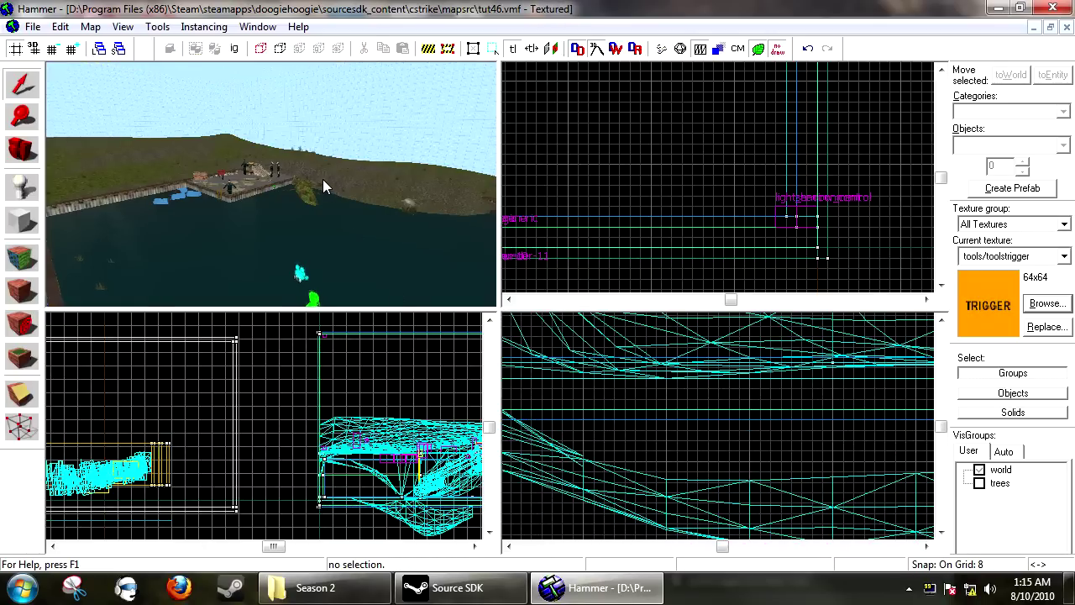
Step: Tie the trigger block to a brush entity and set its class to func_precipitation
scroll(323, 179, "up", 3)
key("z")
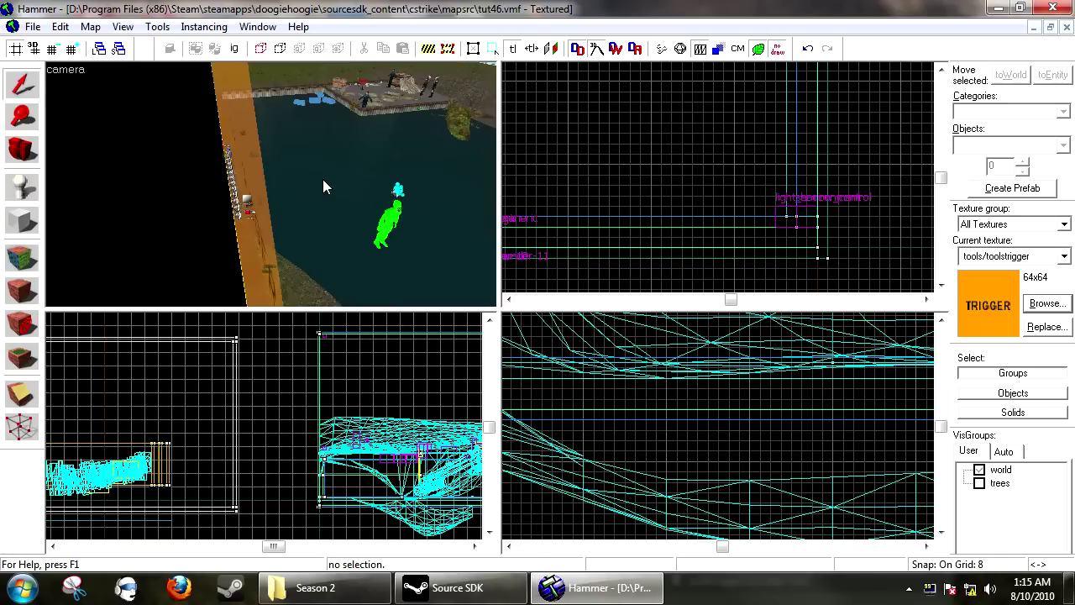
left_click(256, 228)
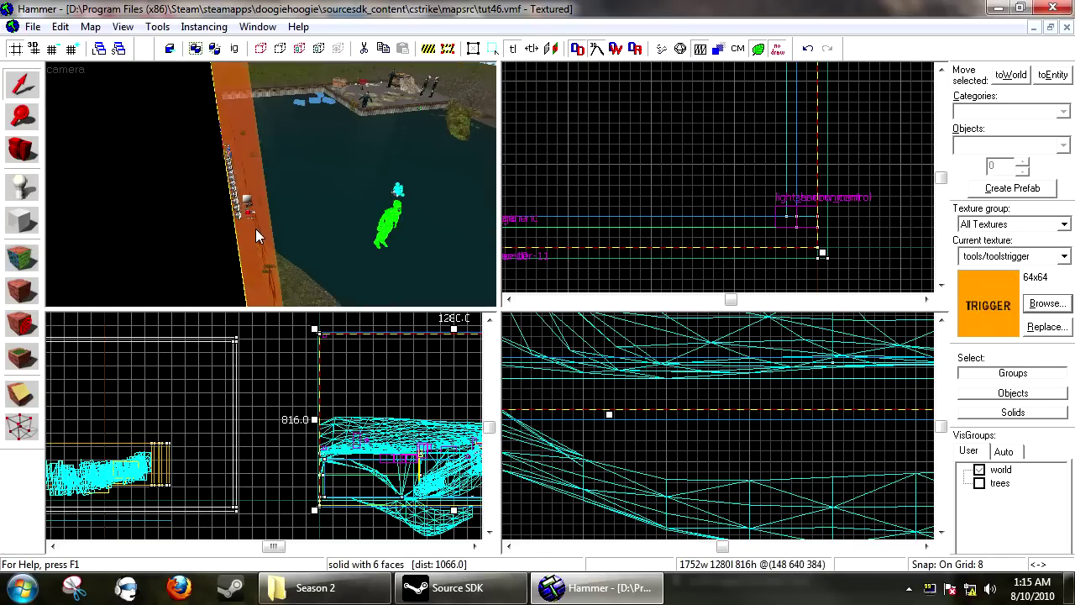
key("z")
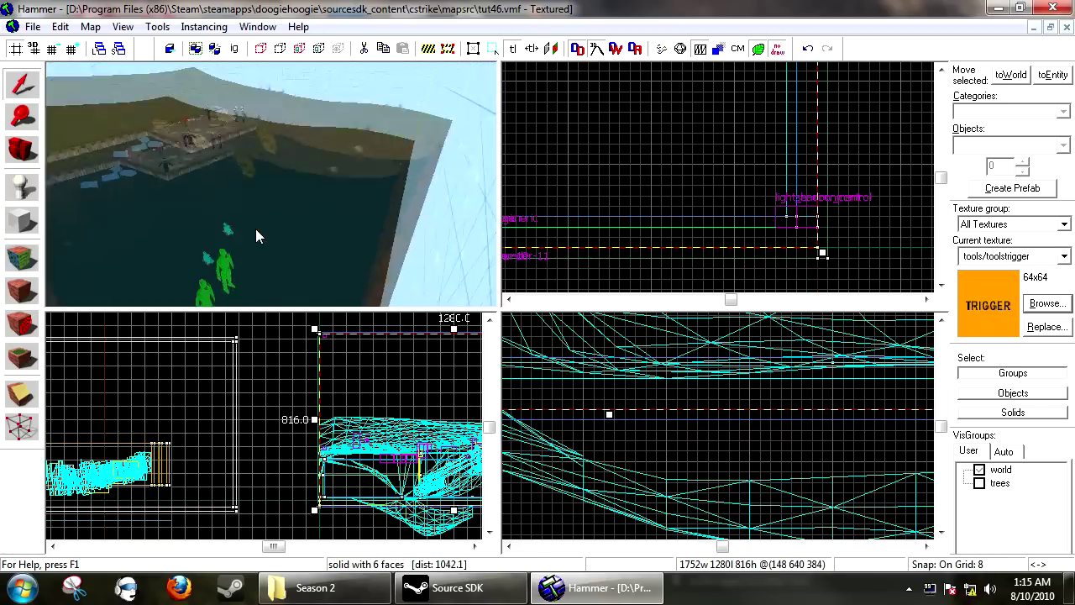
key("w")
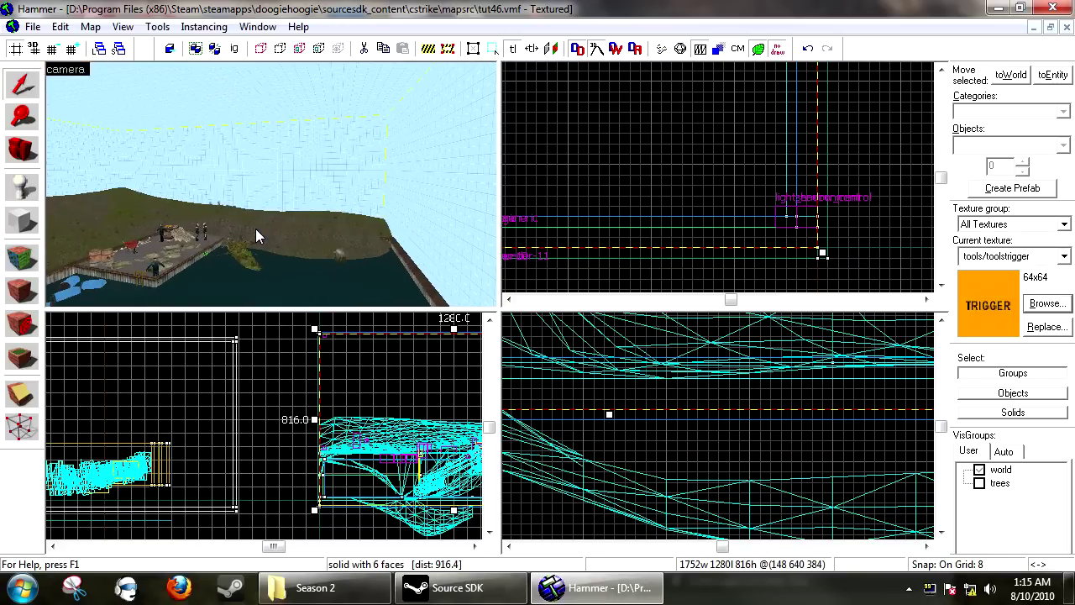
key("ctrl+t")
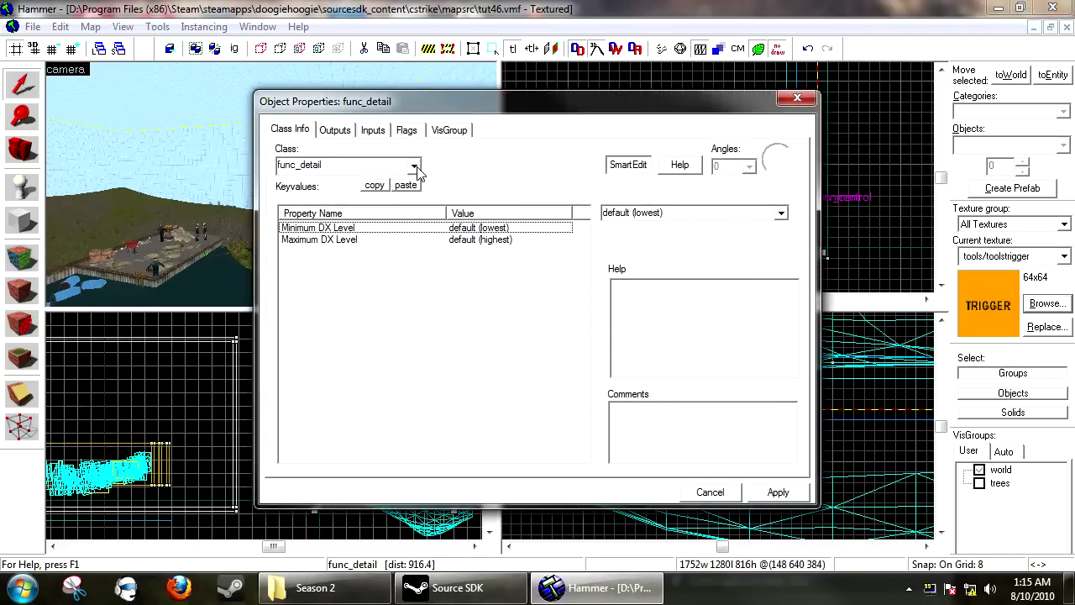
left_click(414, 165)
scroll(361, 231, "down", 5)
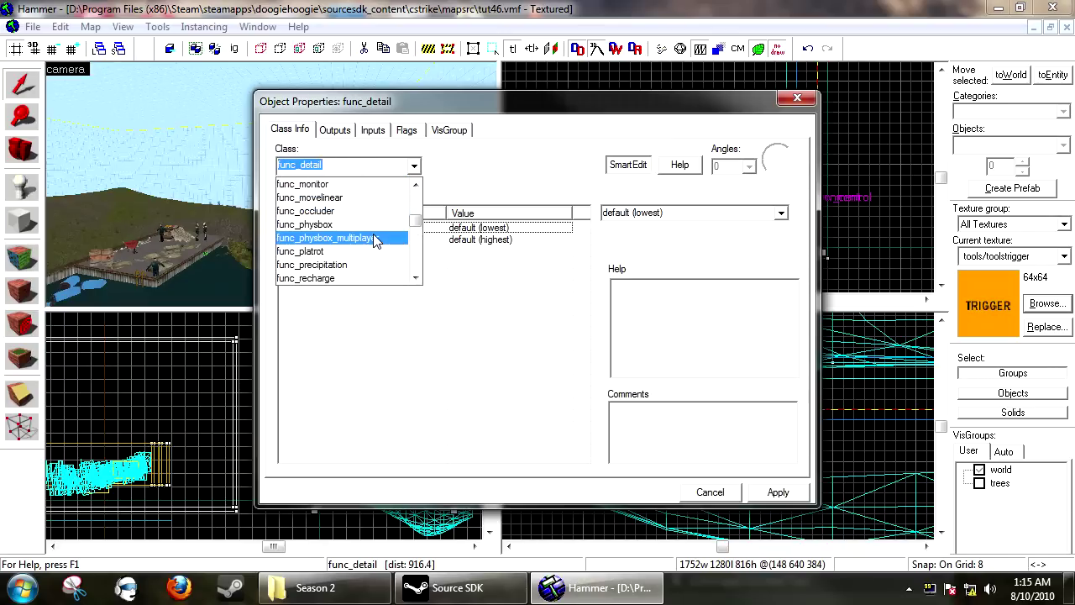
left_click(299, 267)
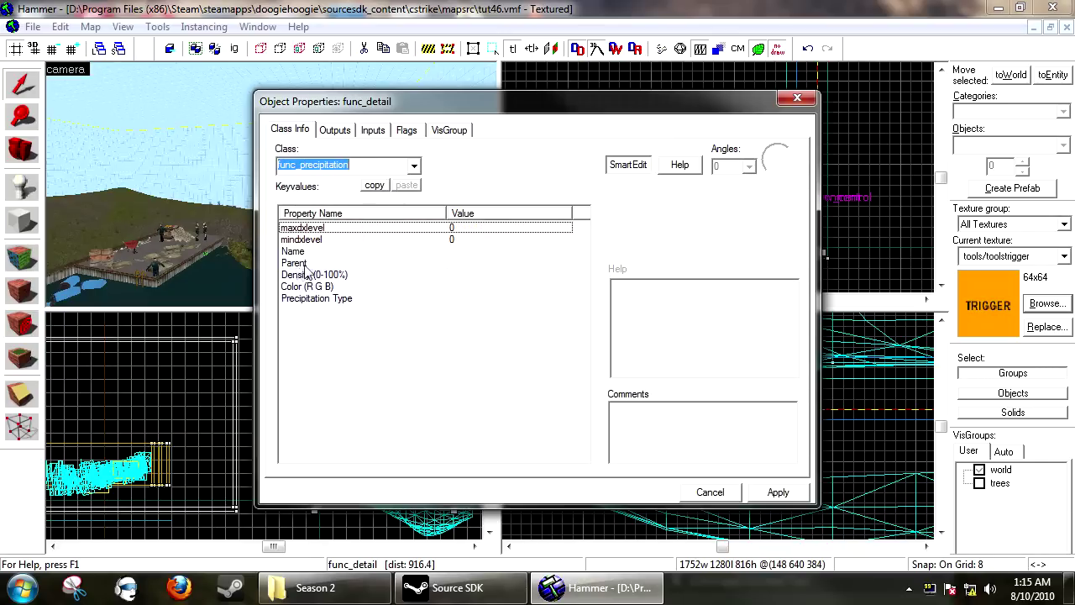
left_click(777, 492)
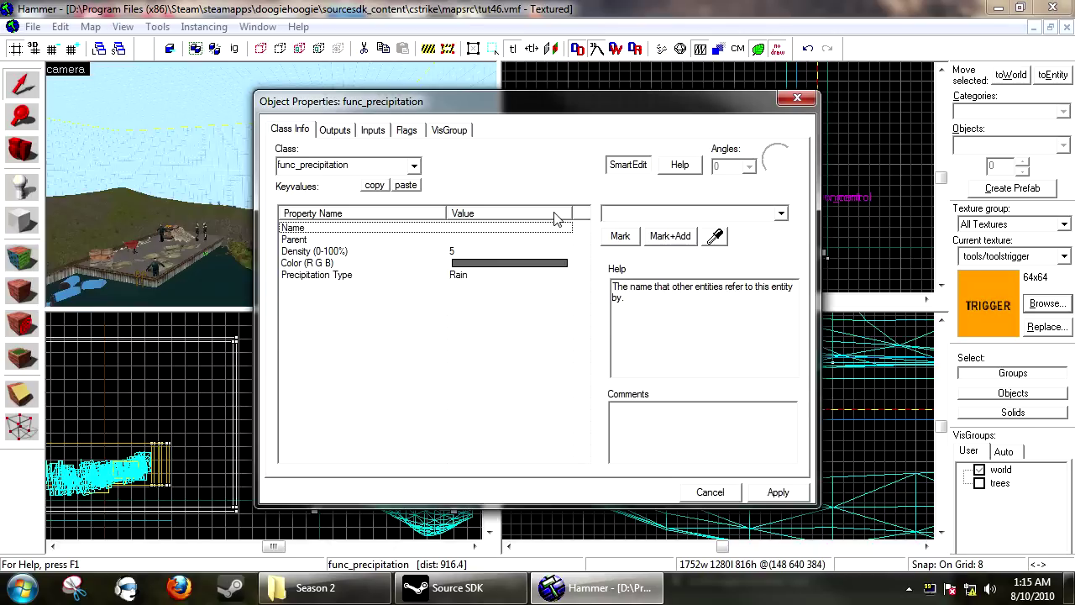
Step: Set the func_precipitation density to 75 and its precipitation type to Rain, apply the settings, and close the properties
left_click(461, 252)
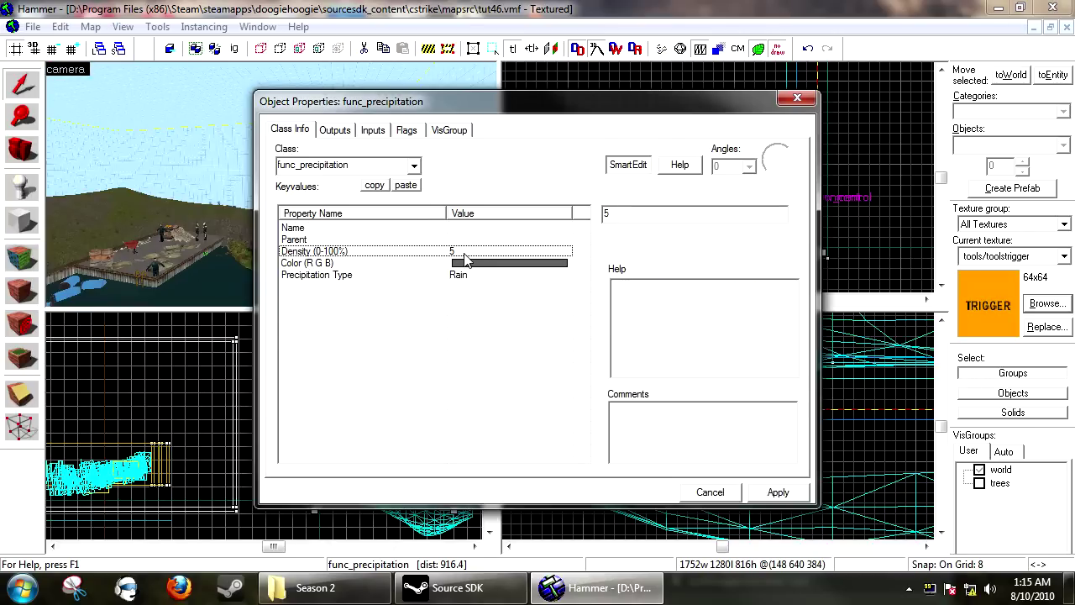
key("Tab")
left_click(760, 493)
left_click(475, 276)
left_click(781, 215)
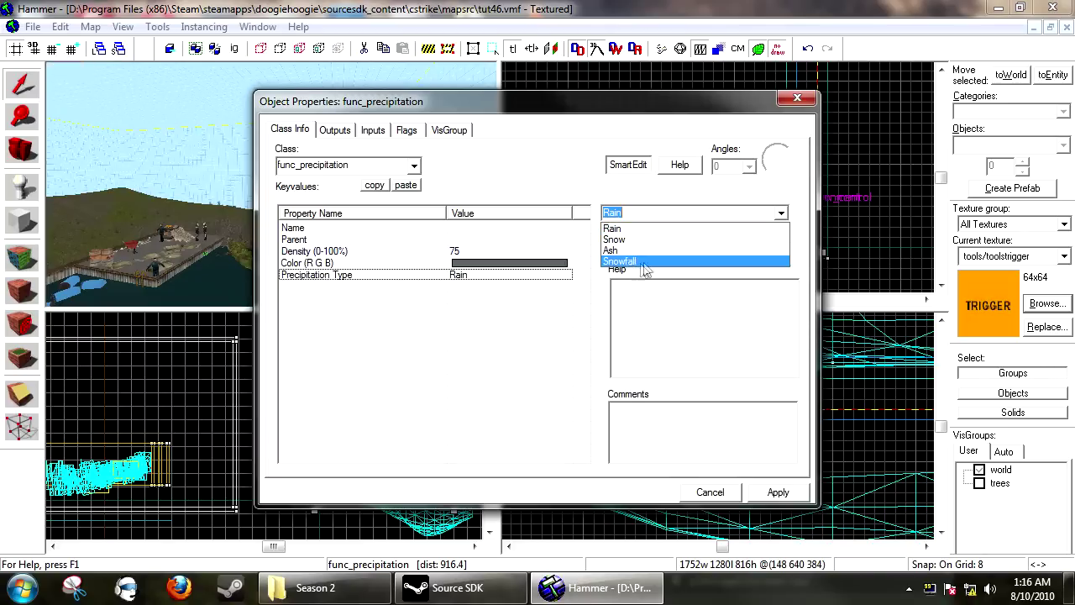
left_click(620, 229)
left_click(782, 494)
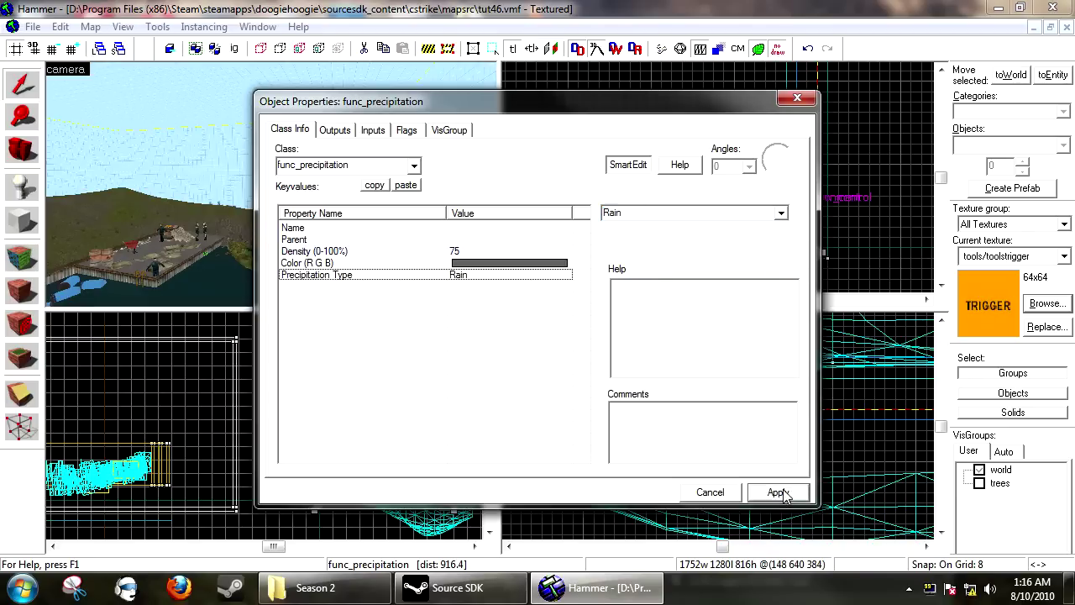
left_click(415, 131)
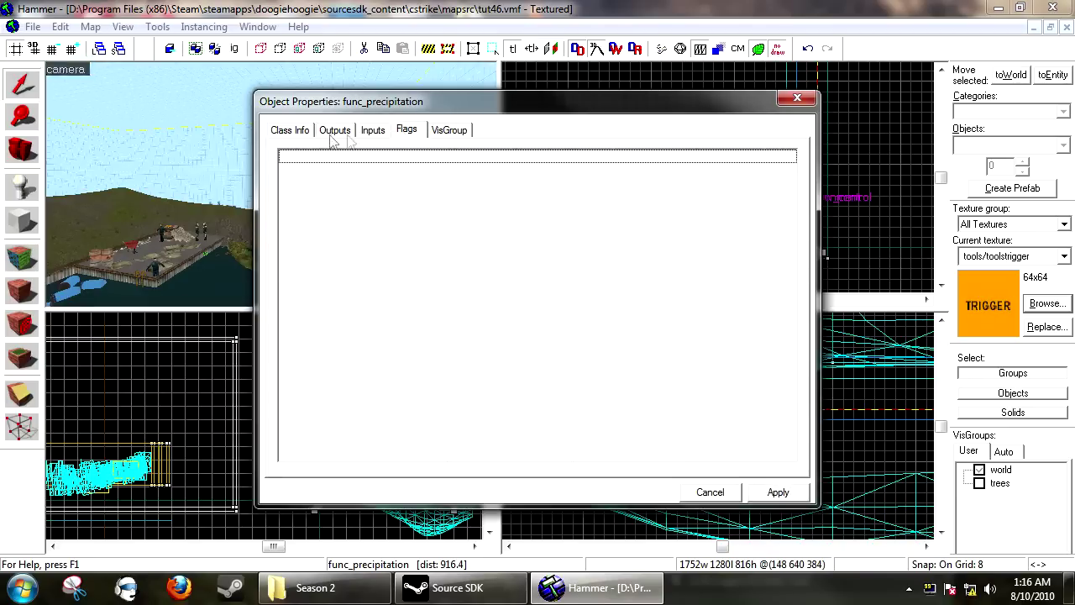
left_click(710, 492)
Step: Search the texture browser for sky textures using the filters "skybox" and "sky_day"
left_click(883, 200)
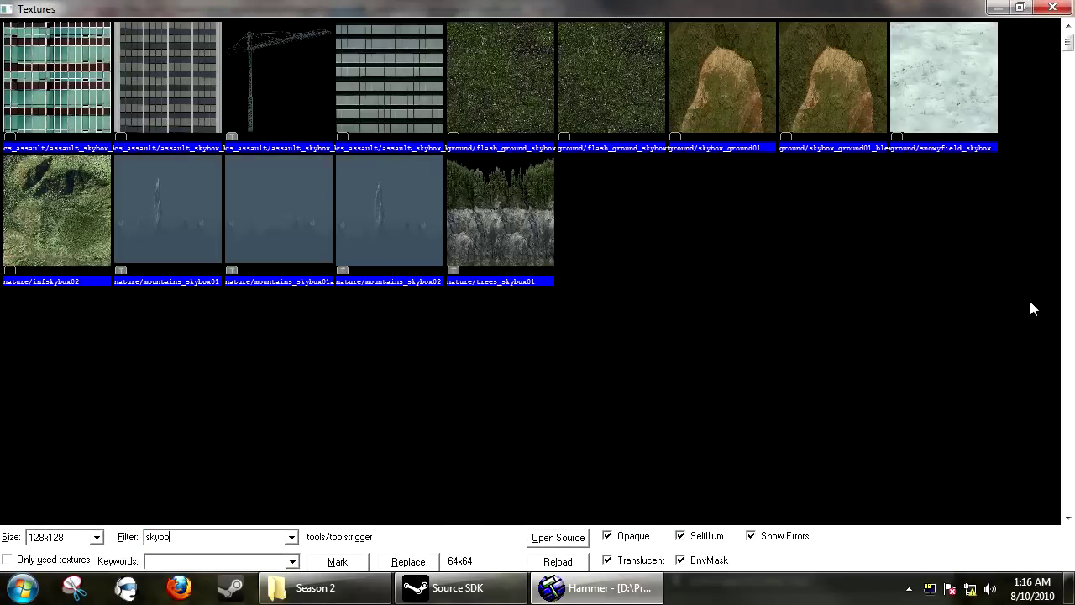
type("x")
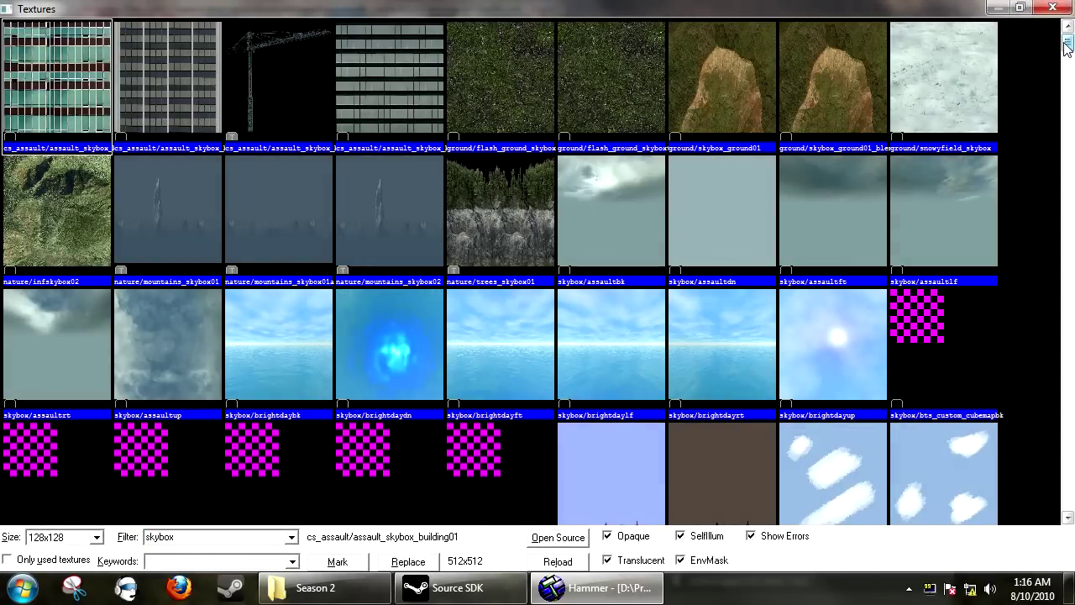
left_click_drag(1065, 43, 1067, 74)
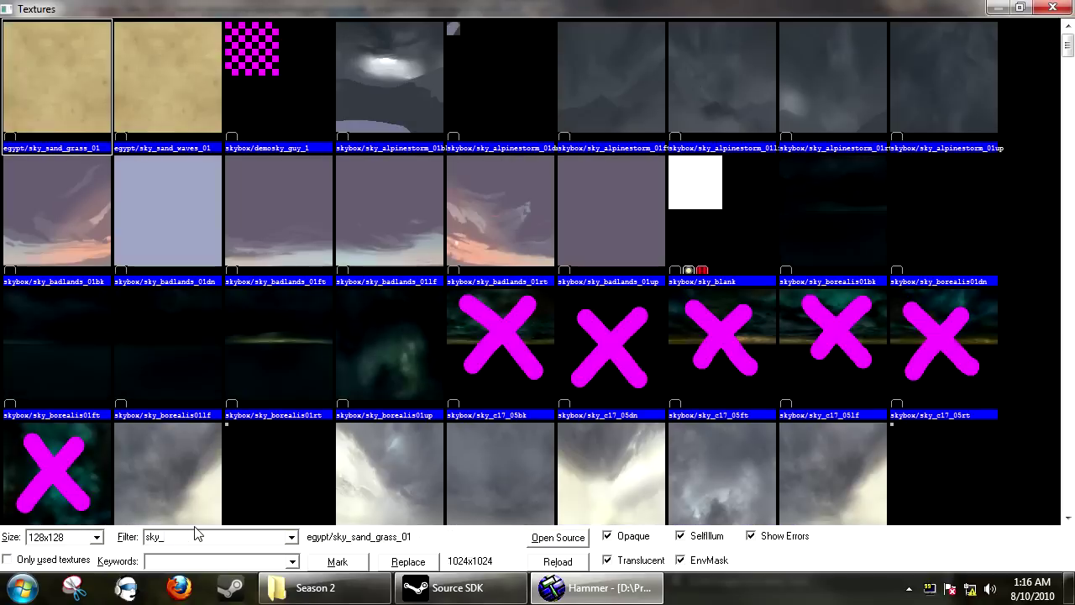
type("ay")
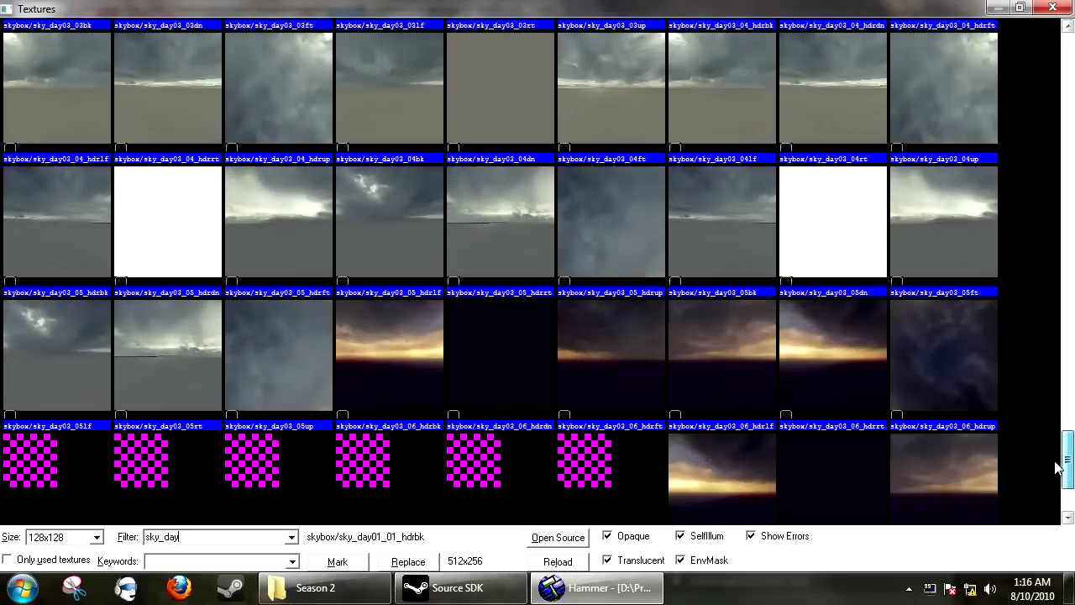
Step: Filter the textures by "skybox" again and capture the sky_day01_09lf texture name with the Snipping Tool
key("BackSpace")
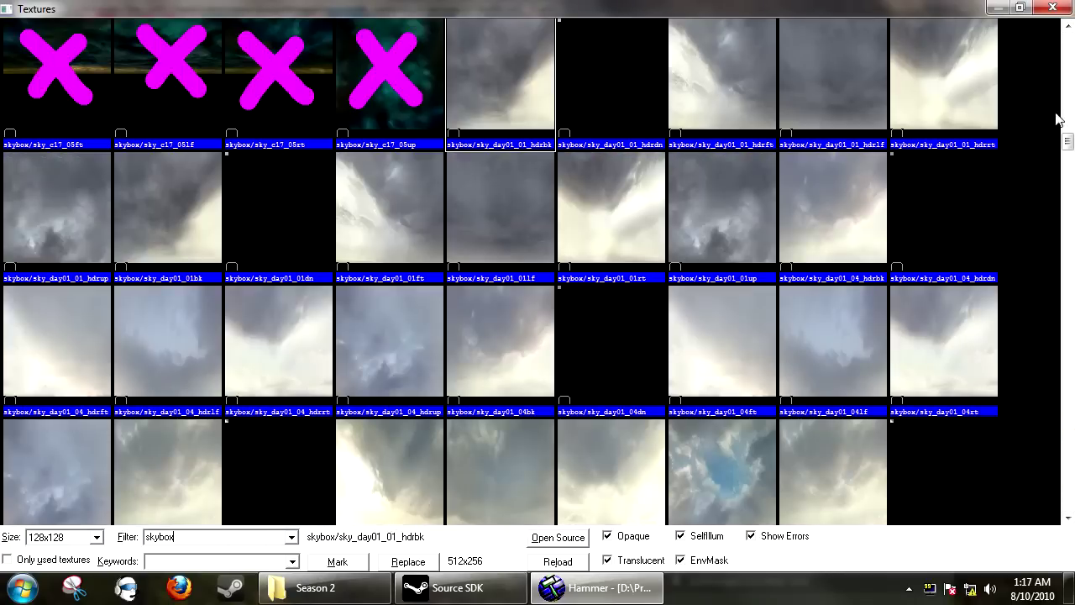
left_click_drag(1068, 143, 1074, 190)
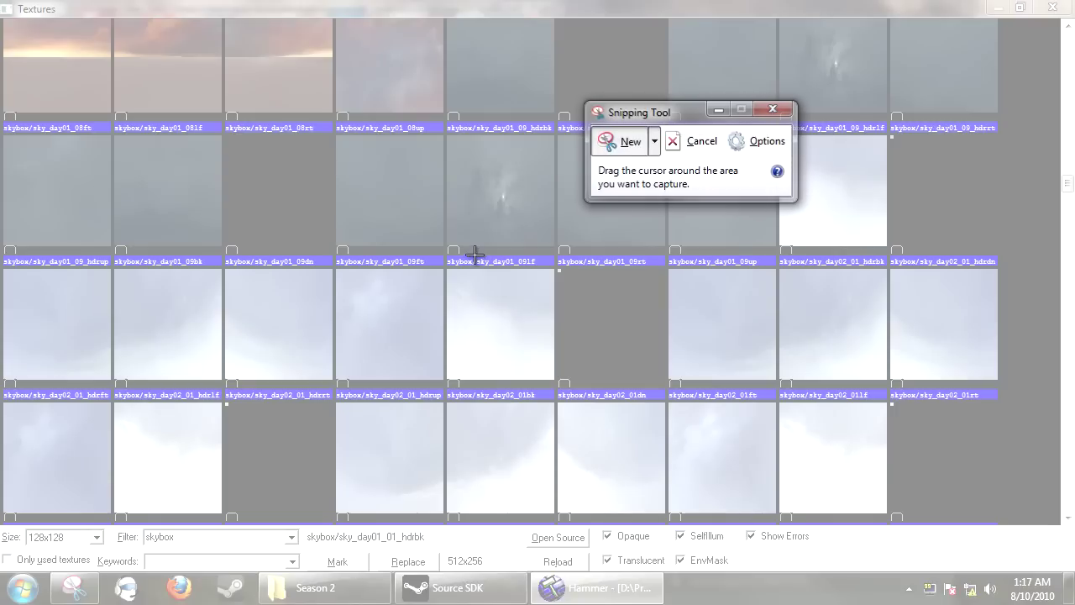
left_click_drag(475, 255, 539, 268)
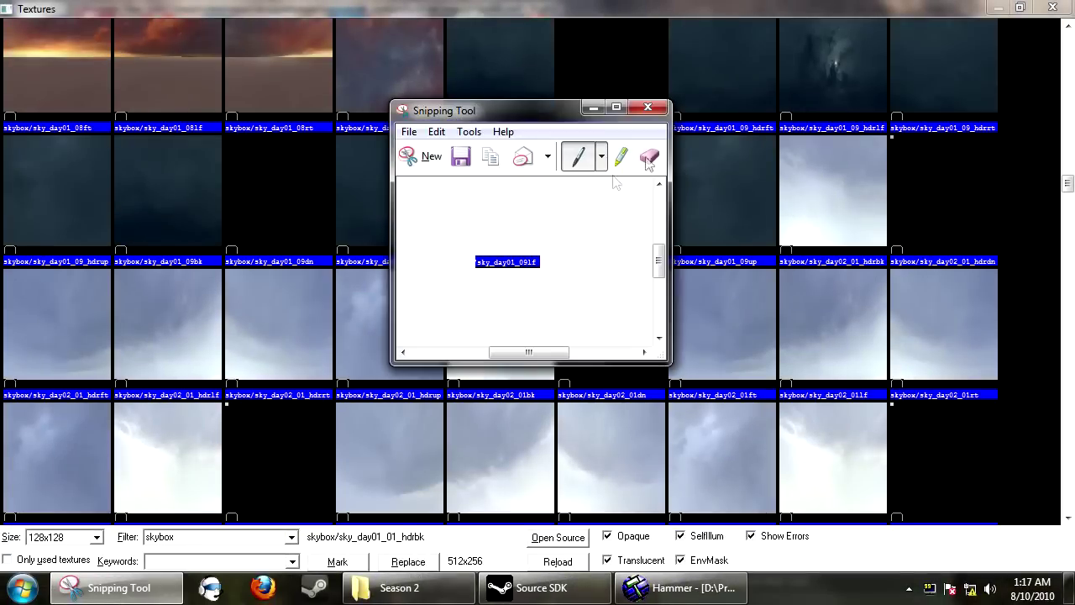
Step: Close the texture browser and the Snipping Tool capture of the sky texture name
left_click(1052, 8)
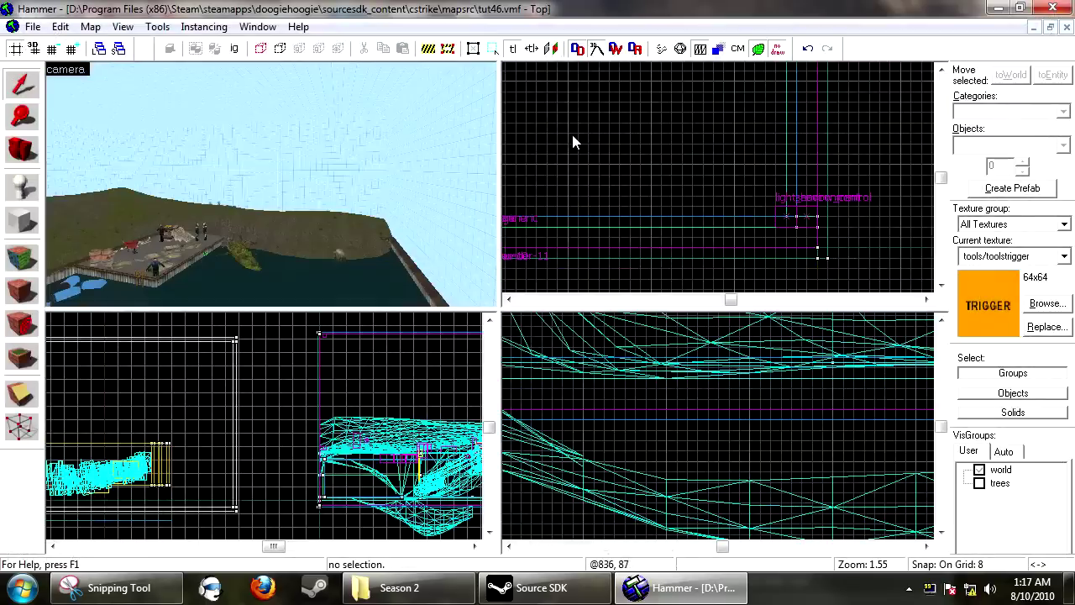
left_click(133, 590)
left_click_drag(525, 118, 958, 322)
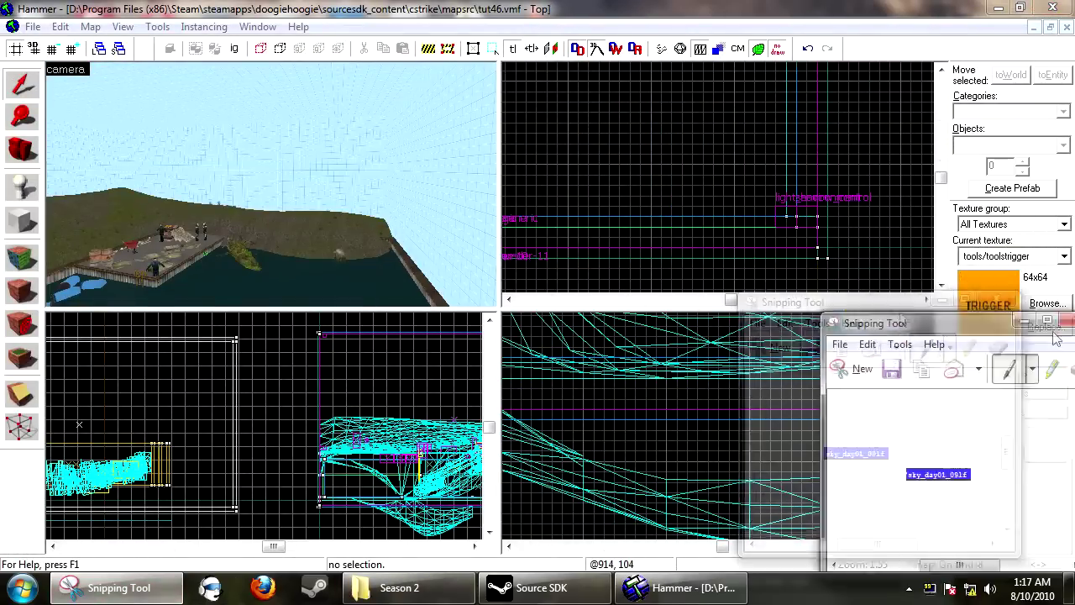
key("alt+F4")
Step: Check the SkyBox Texture Name entry in the map properties, close them, and clear the selection
left_click(90, 26)
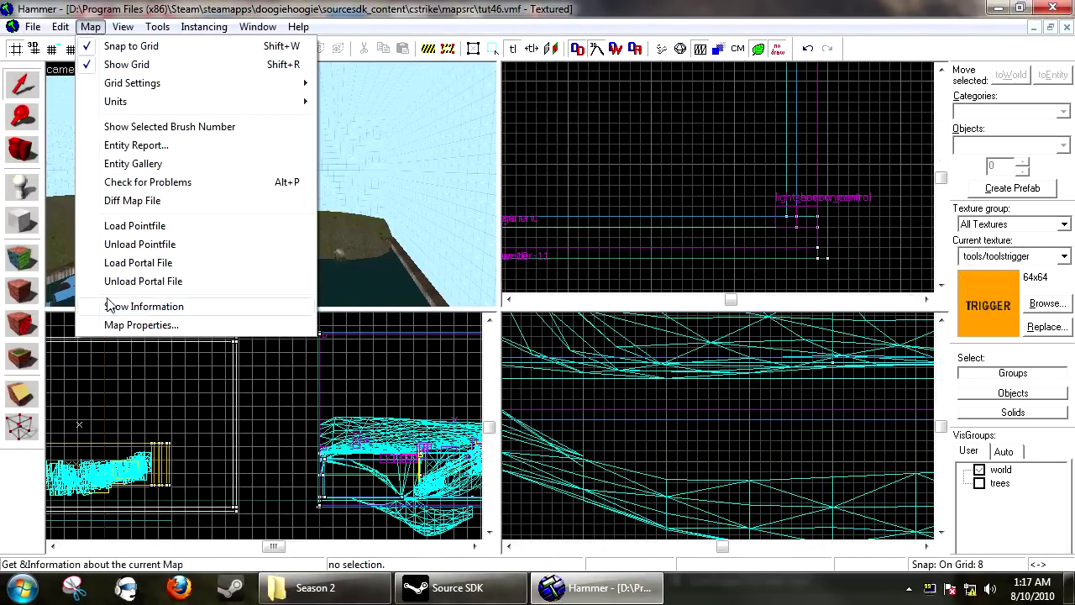
left_click(147, 325)
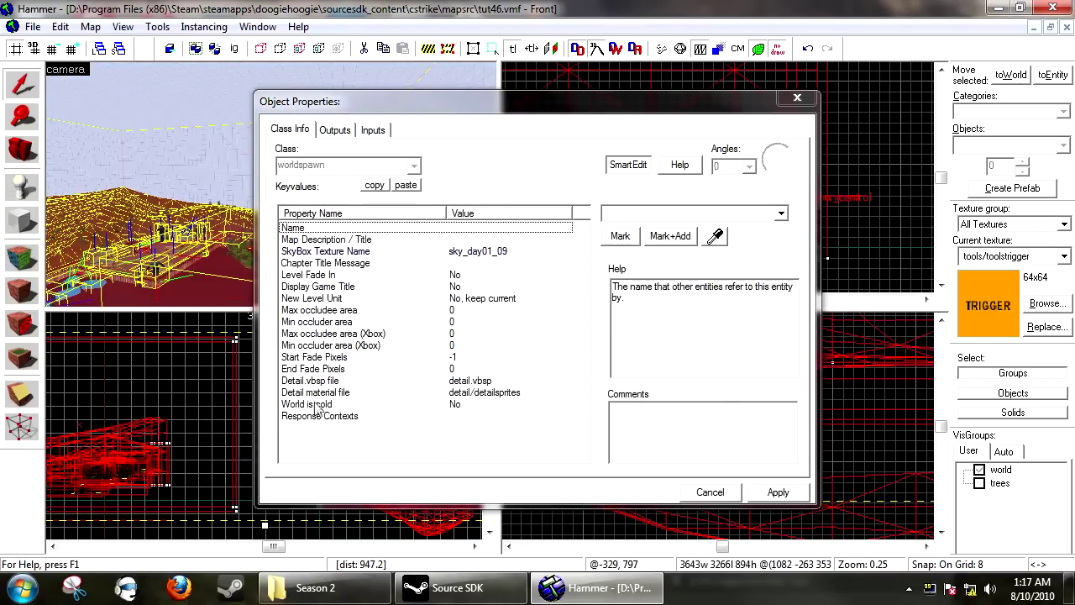
left_click(345, 251)
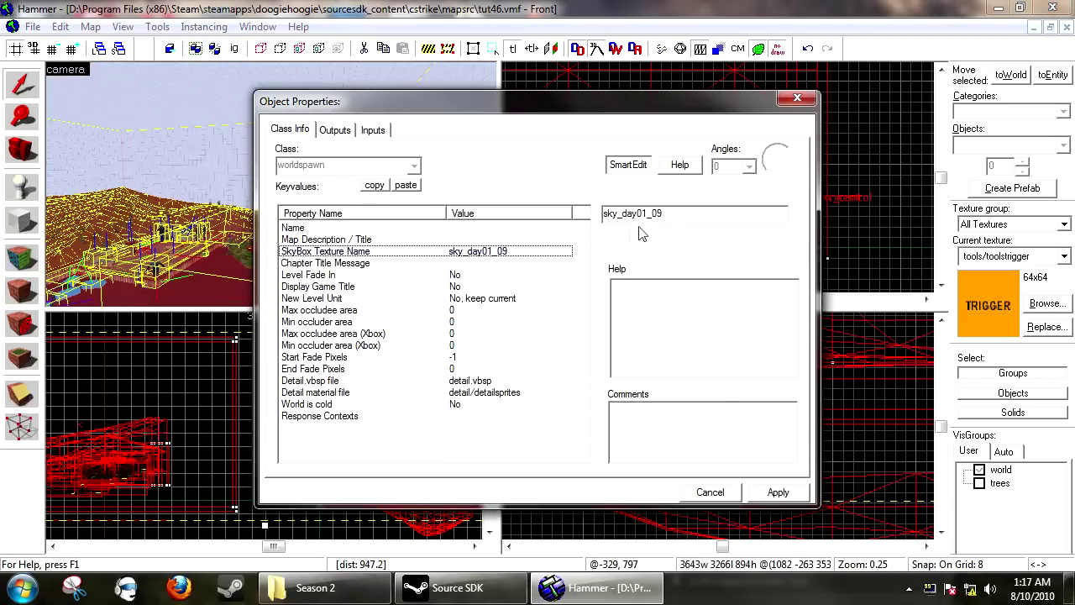
left_click(715, 213)
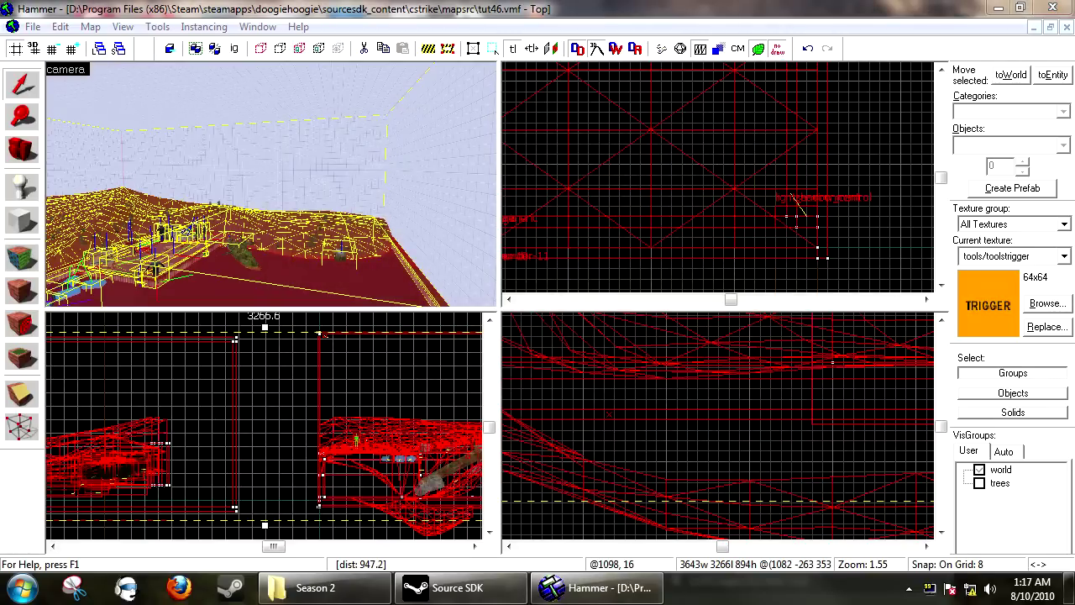
scroll(724, 424, "down", 6)
scroll(672, 241, "down", 19)
left_click(714, 153)
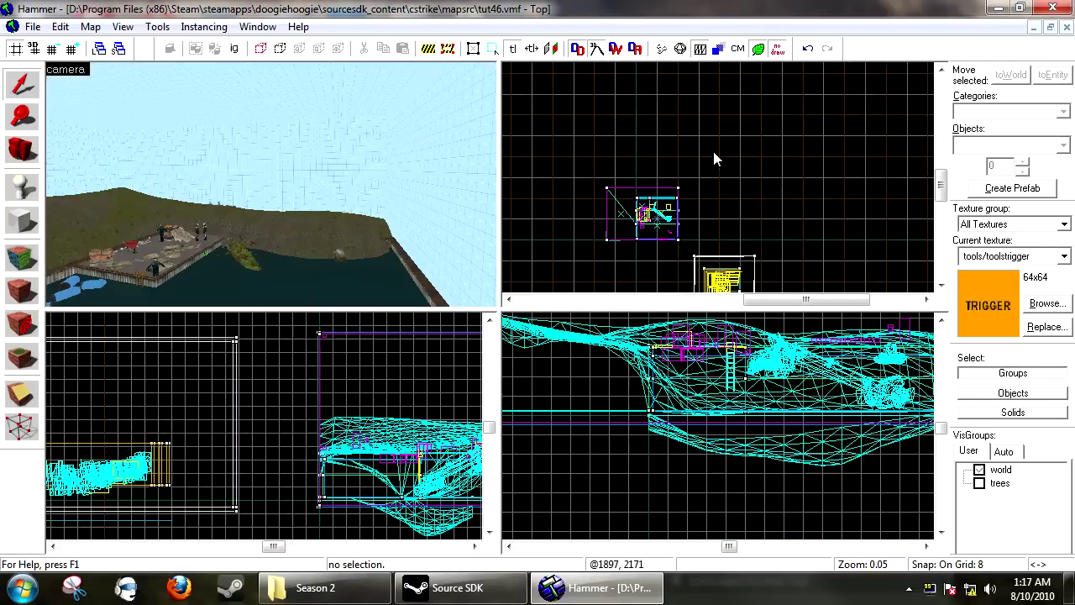
Step: Place an info_player_terrorist point entity on the floor of the 3D skybox room, near the forested hills
scroll(642, 255, "up", 3)
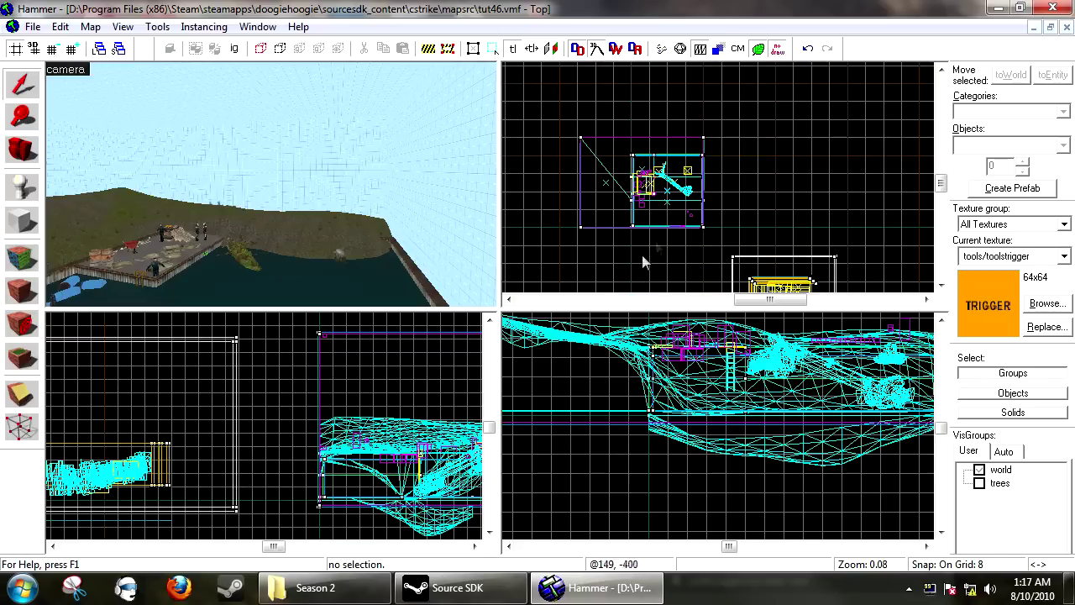
right_click(745, 168)
key("Escape")
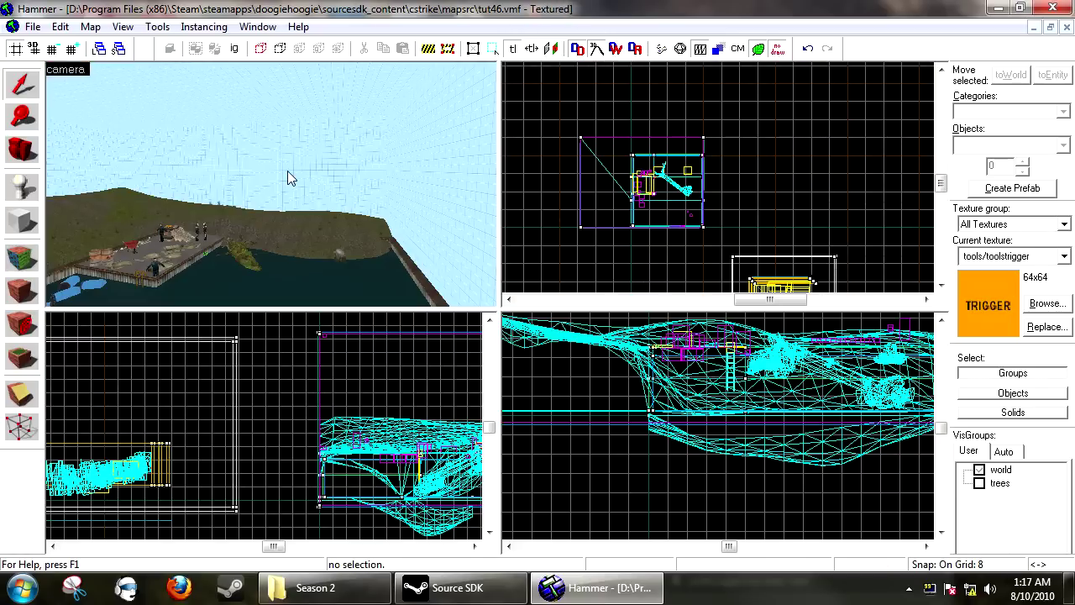
key("z")
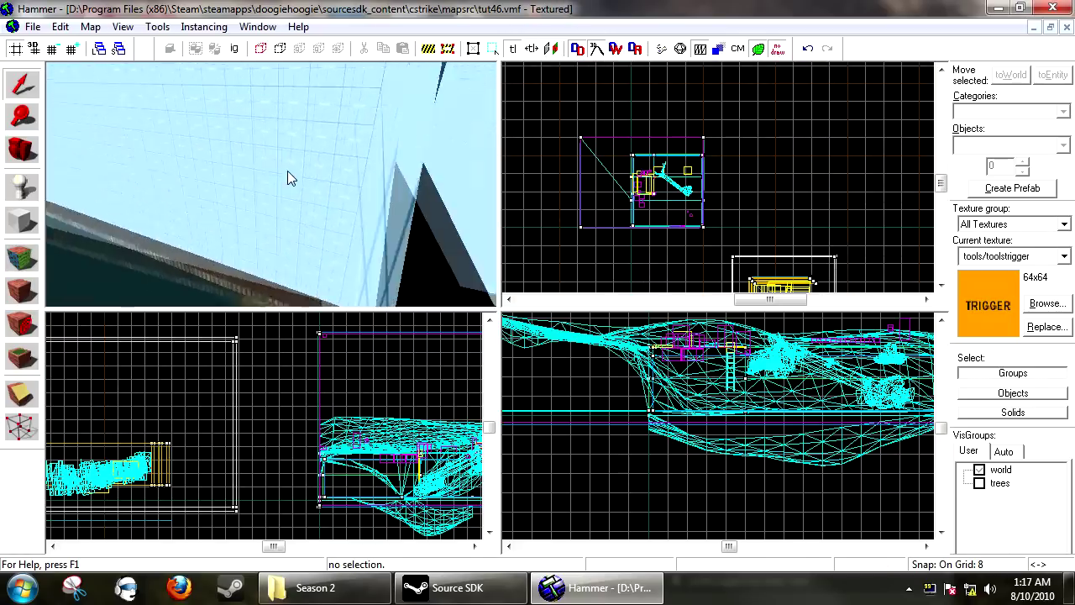
key("w")
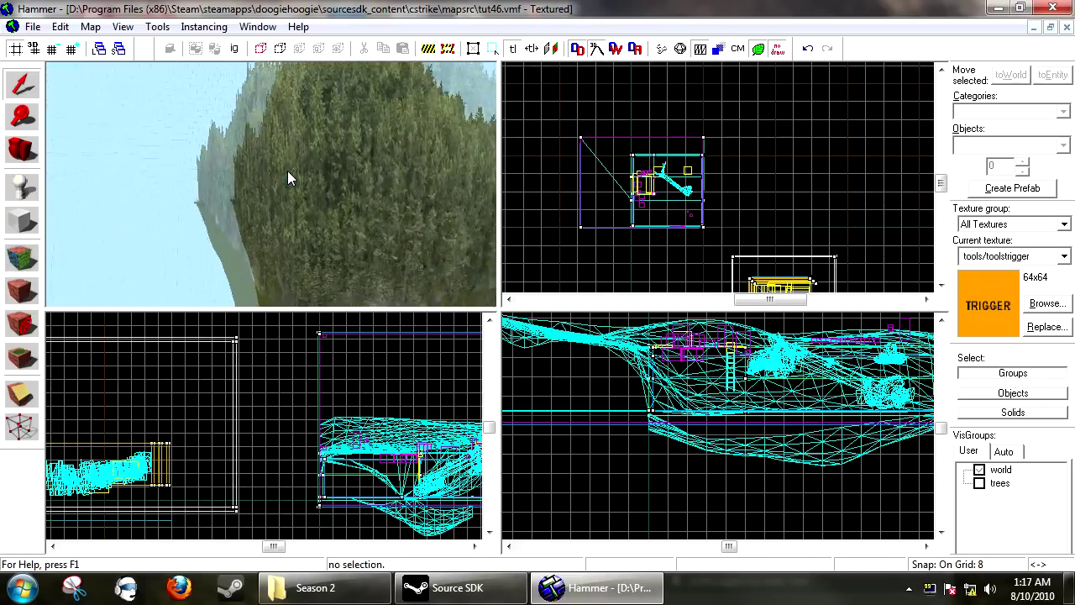
key("s")
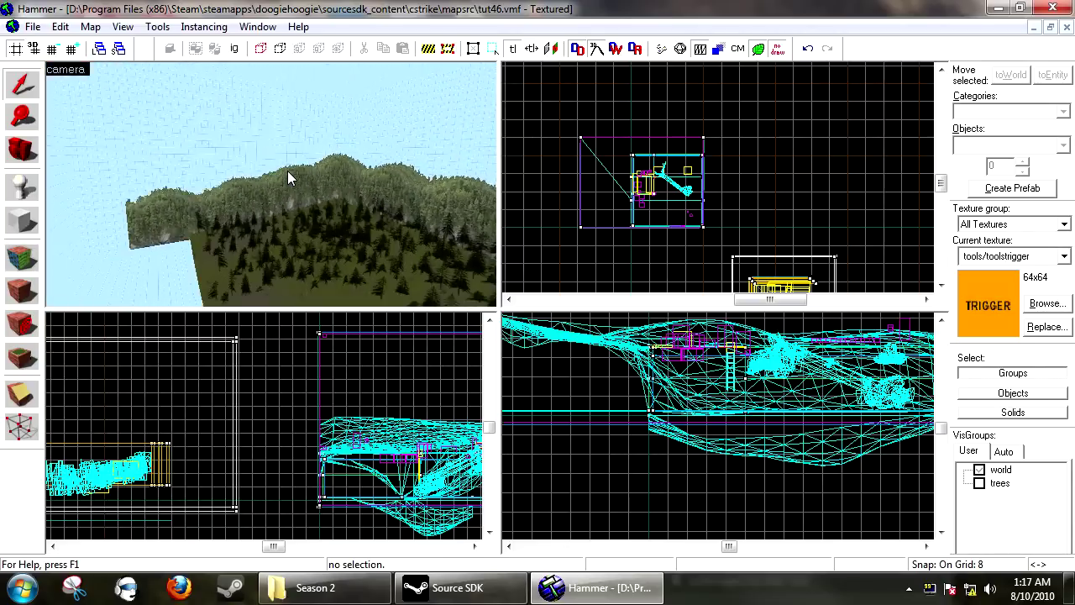
key("s")
key("w")
key("s")
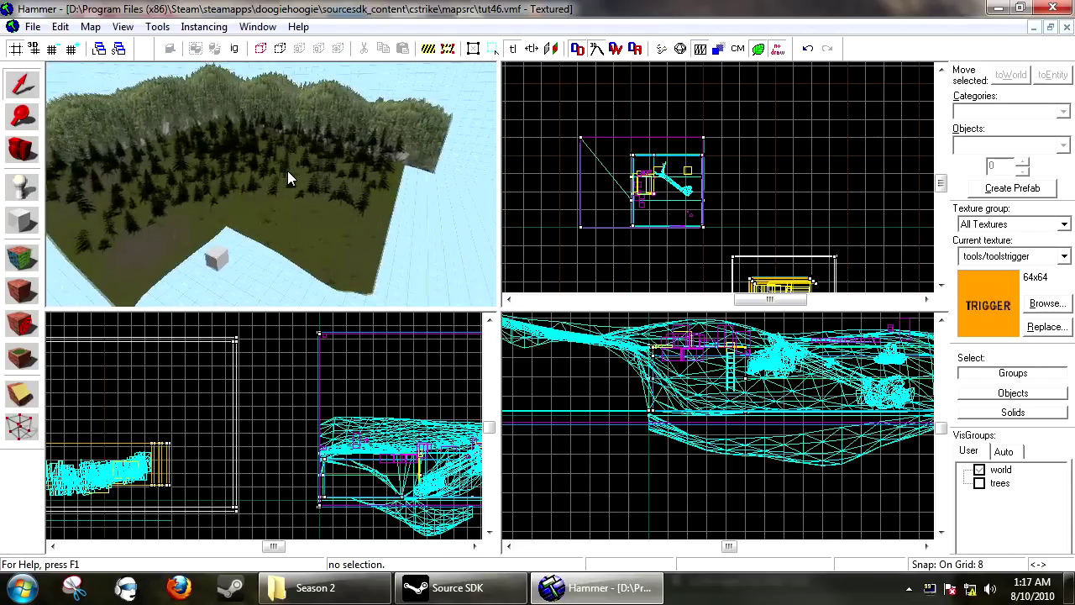
key("Up")
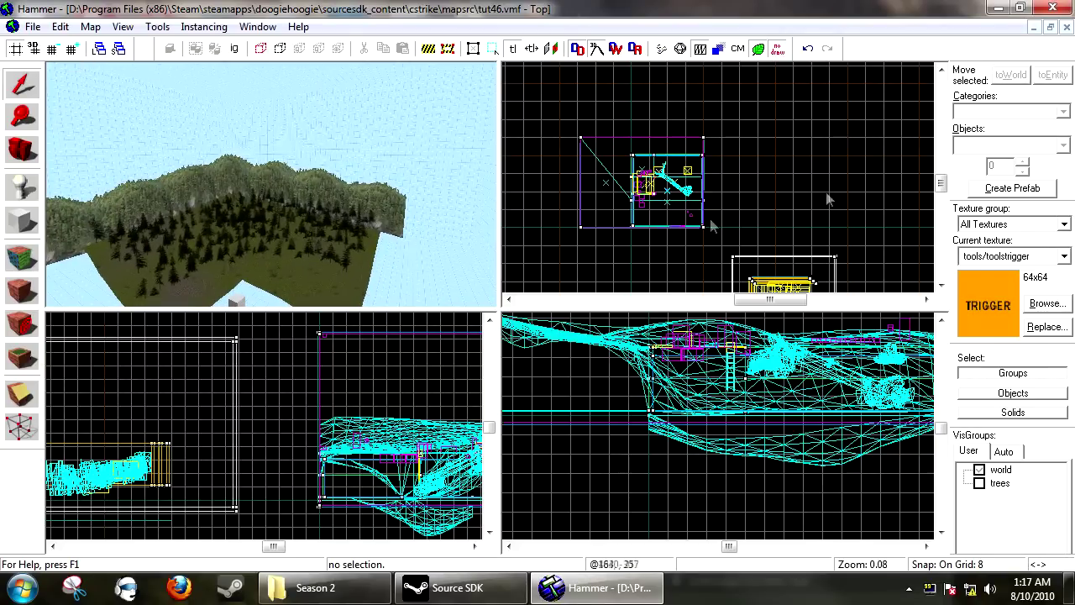
scroll(854, 201, "down", 5)
scroll(853, 254, "up", 8)
left_click(32, 187)
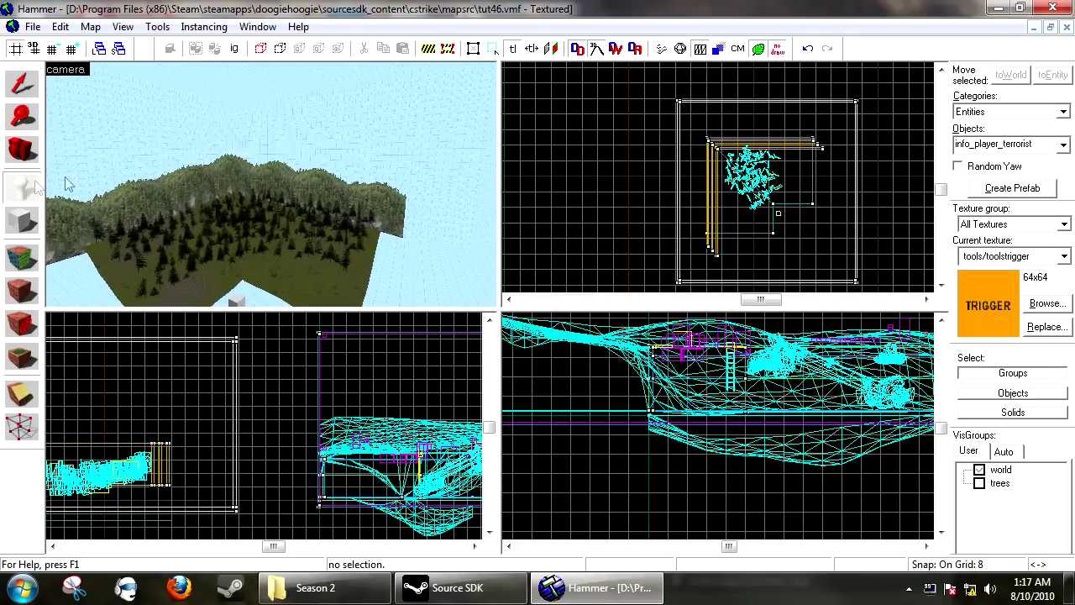
key("Down")
left_click(320, 200)
Step: Open the new entity's properties and change its class to prop_static
key("alt+Return")
double_click(372, 170)
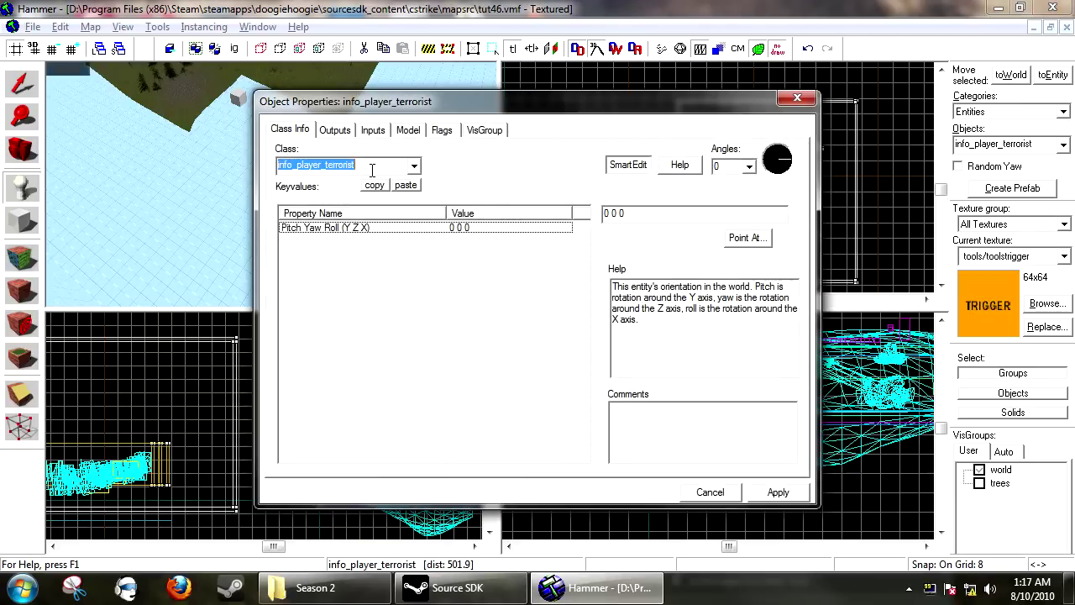
type("prop_stat")
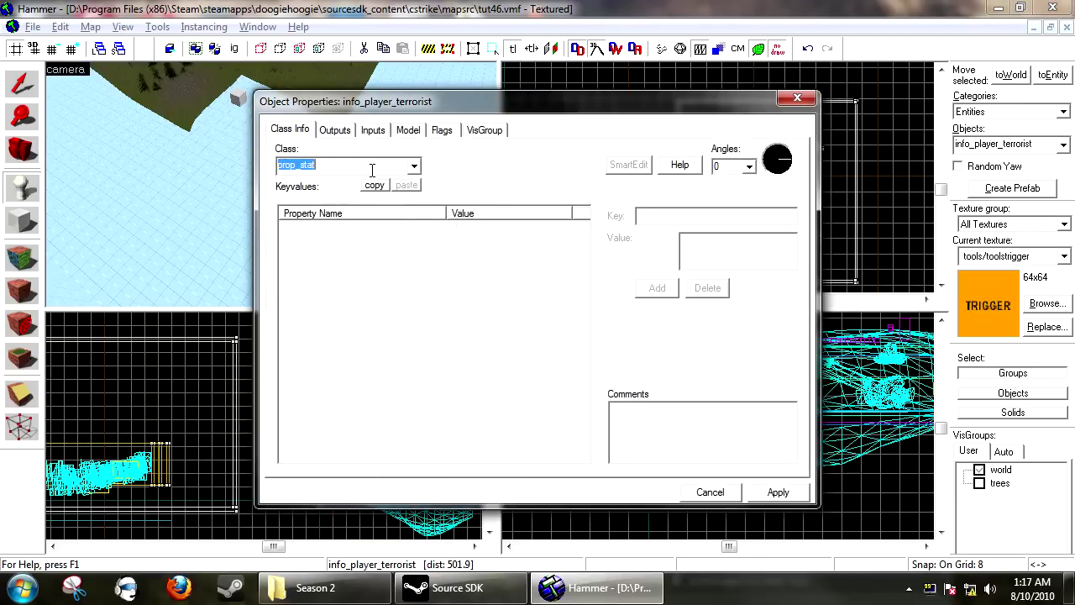
left_click(372, 171)
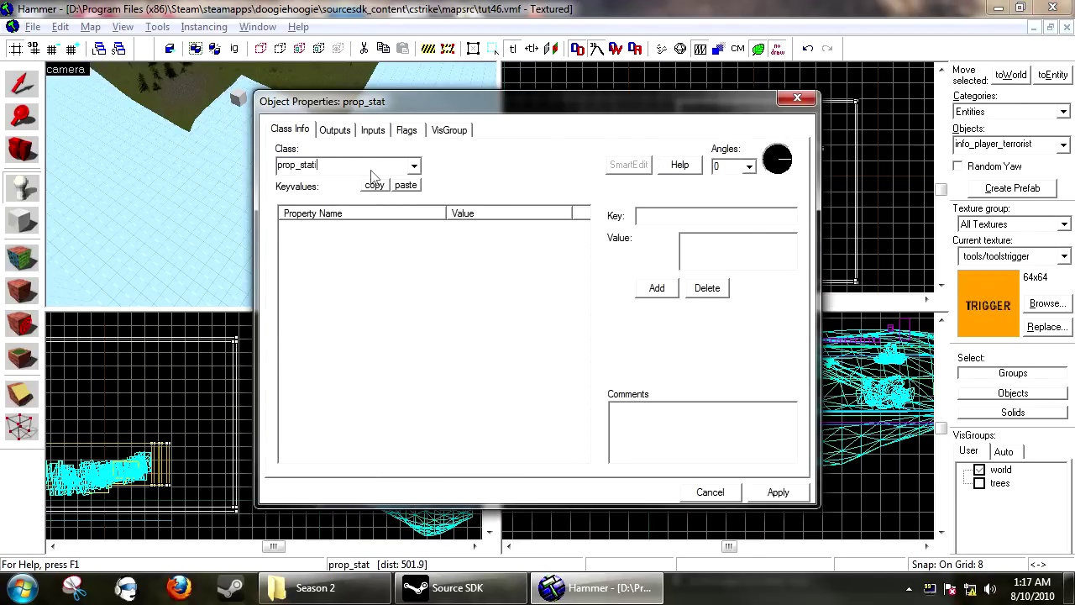
type("ic")
Step: Browse for the prop's World Model among the "cloud" matches and preview props\cs_office\clouds.mdl at a closer, tilted angle
left_click(437, 263)
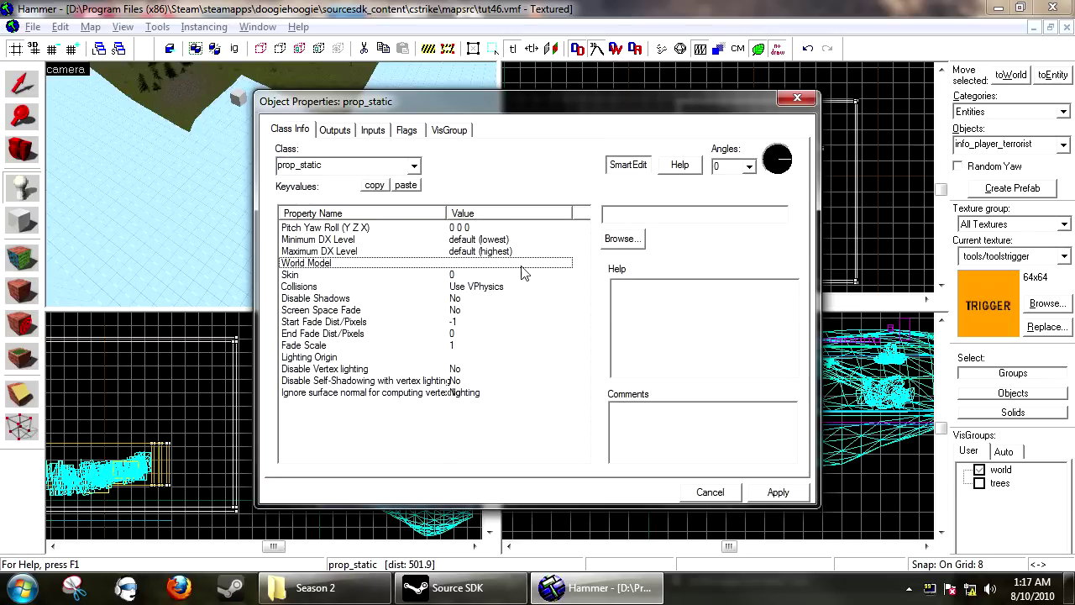
left_click(623, 240)
mouse_move(355, 144)
left_mouse_down()
mouse_move(641, 294)
mouse_move(169, 146)
mouse_move(278, 35)
left_mouse_up()
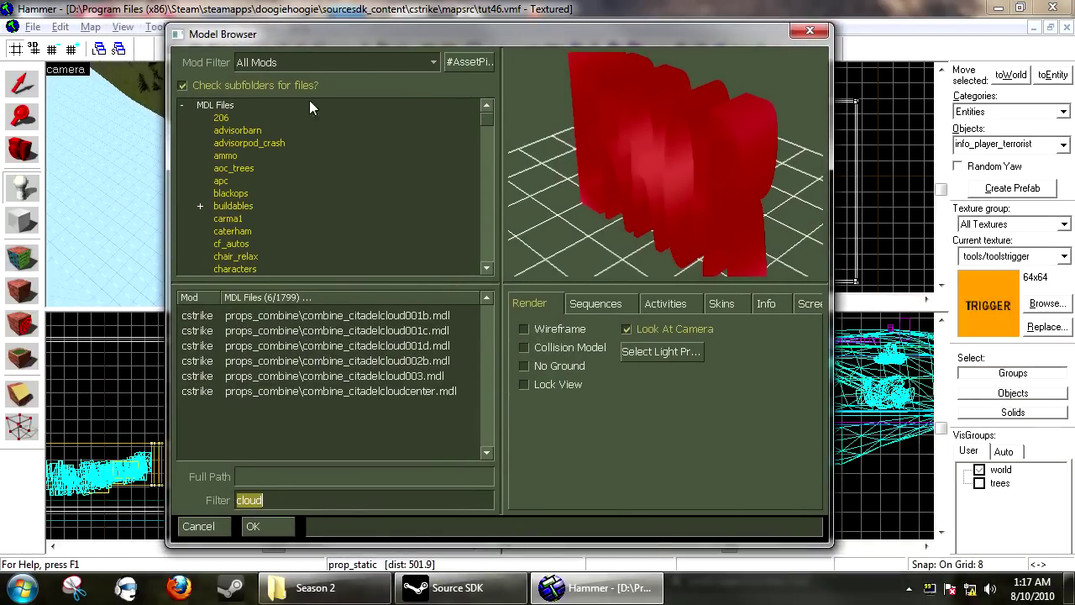
left_click(334, 362)
key("Up")
key("Up")
key("Up")
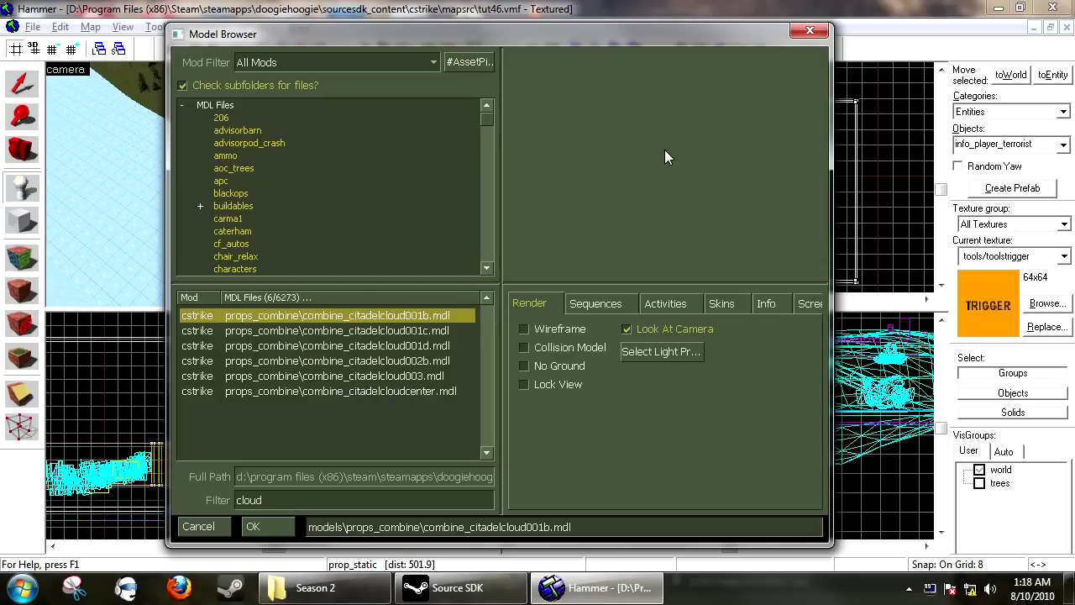
left_click(375, 317)
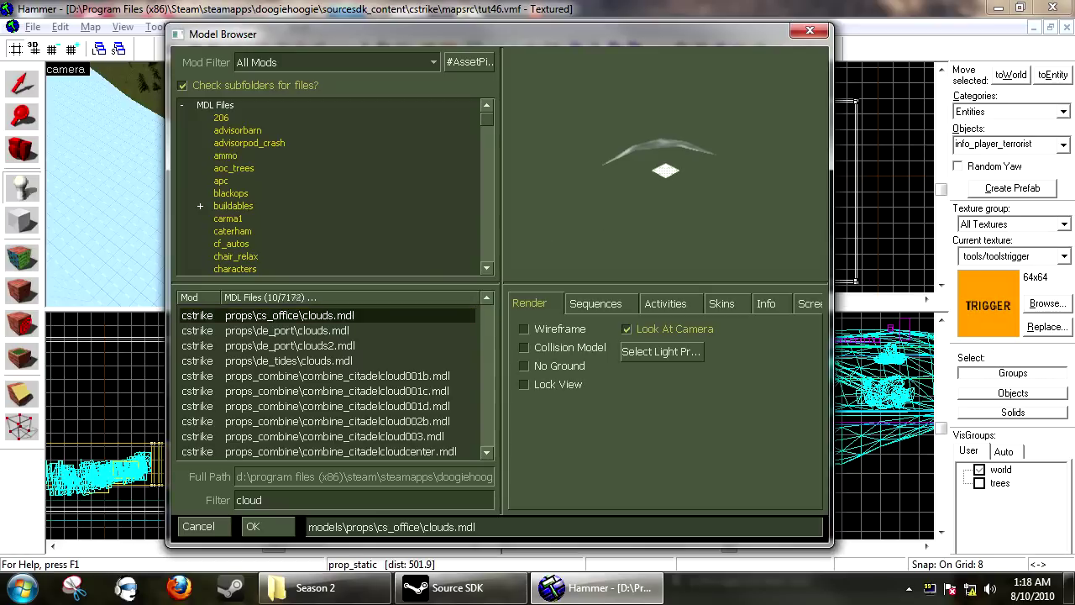
left_click_drag(667, 180, 655, 265)
right_click_drag(666, 181, 666, 143)
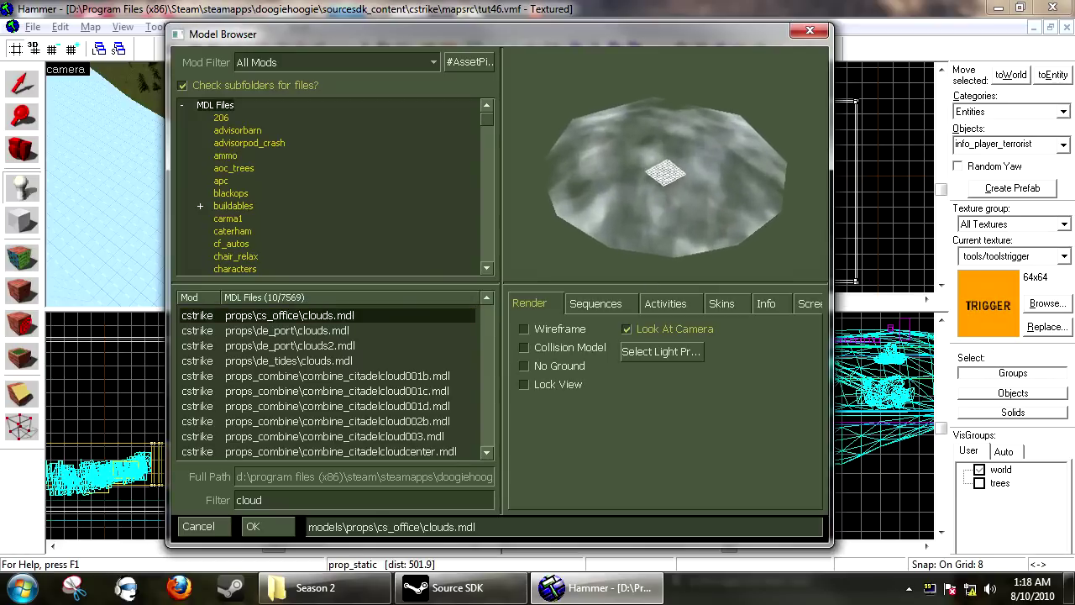
Step: Compare the previews of the cloud models from cs_office, de_port and de_tides
left_click(319, 330)
left_click(319, 345)
left_click(319, 360)
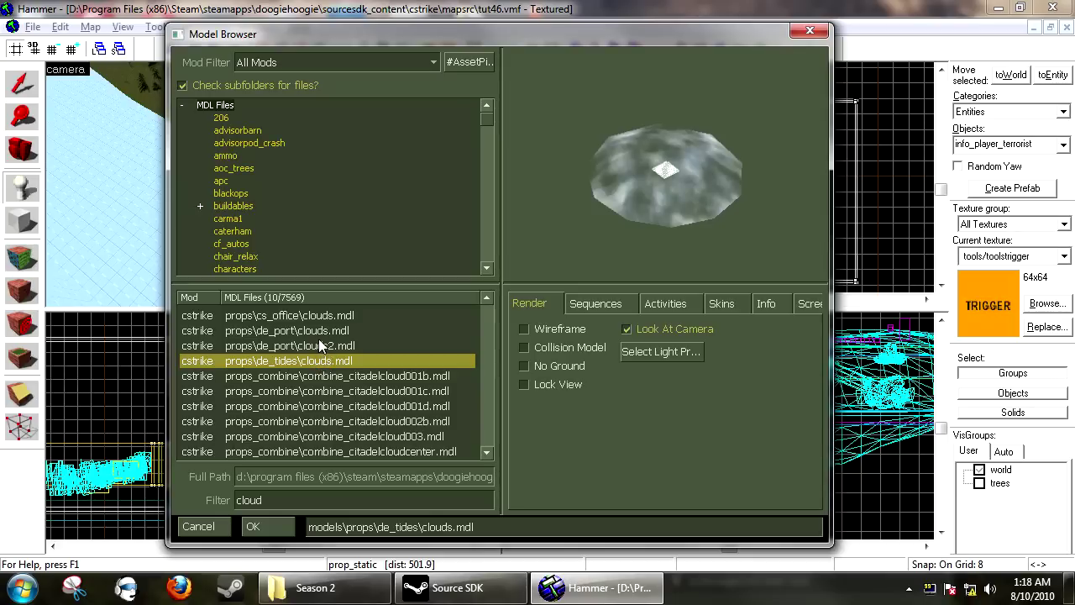
left_click(322, 345)
key("Up")
key("Up")
key("Down")
key("Down")
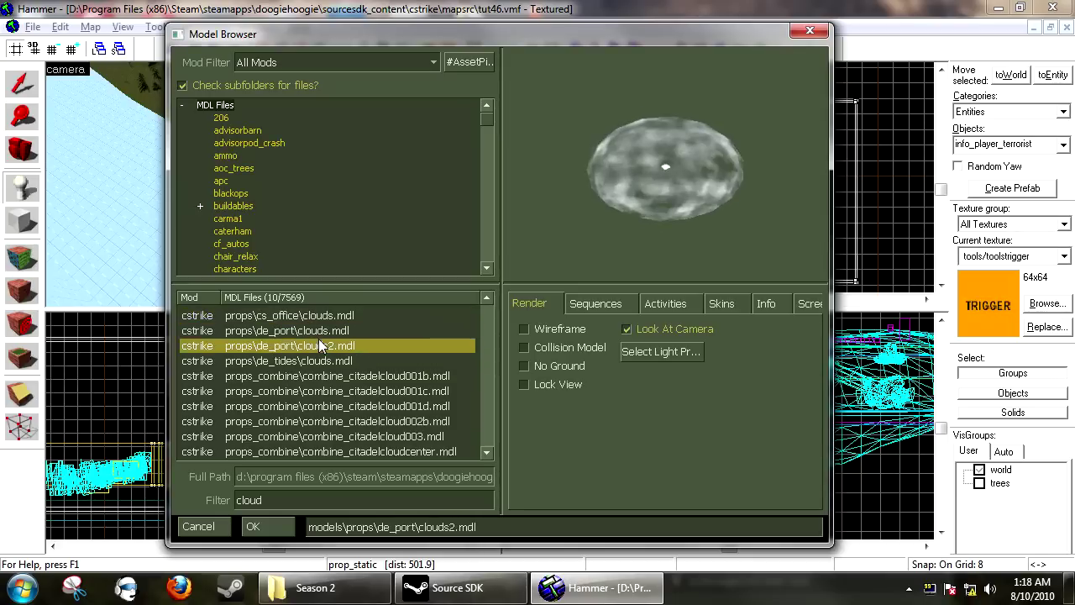
key("Down")
key("Up")
key("Up")
key("Up")
key("Down")
key("Down")
key("Down")
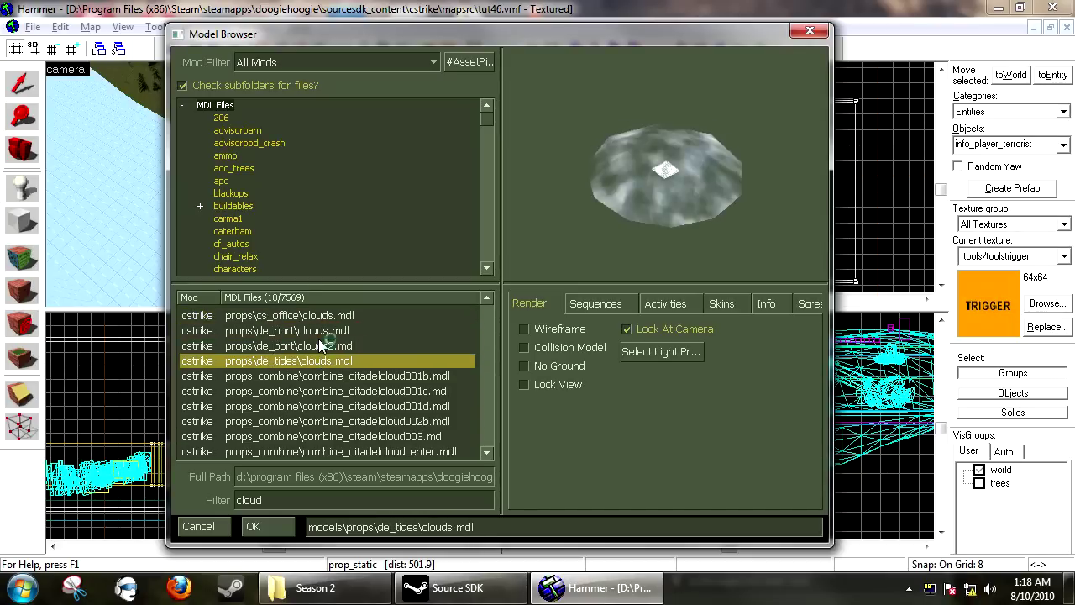
key("Up")
key("Up")
key("Up")
key("Down")
key("Down")
key("Down")
key("Up")
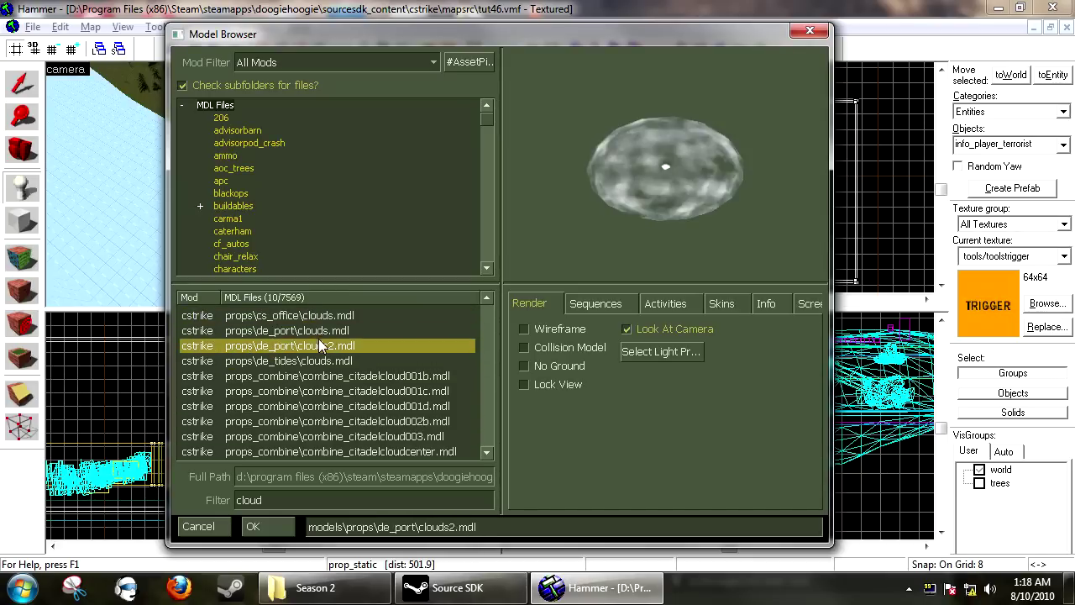
key("Up")
key("Up")
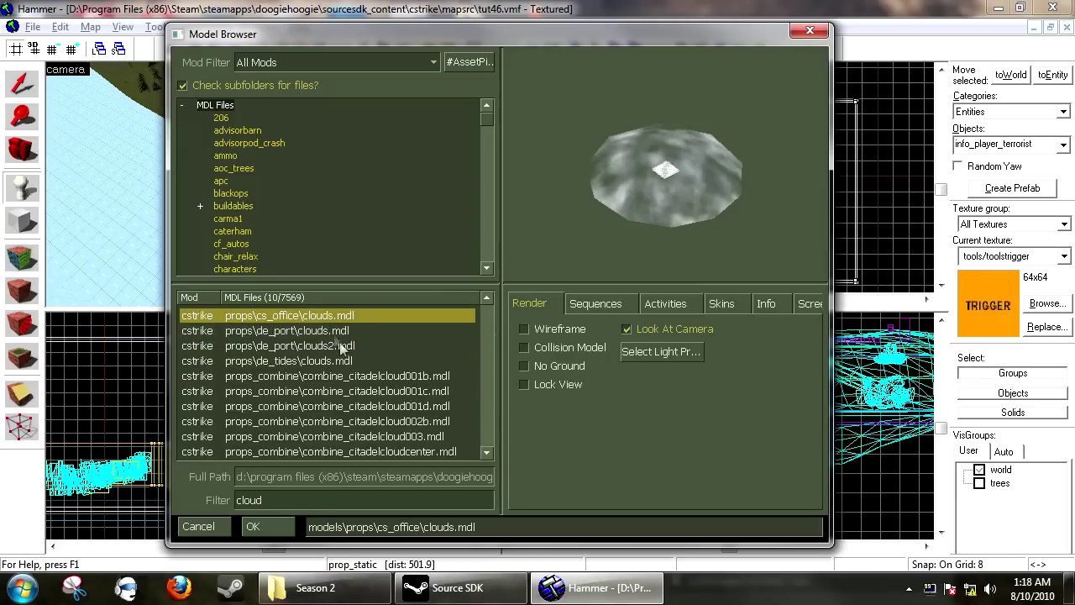
Step: Assign props\cs_office\clouds.mdl as the prop_static's World Model and apply the properties
left_click(342, 359)
left_click(351, 314)
double_click(355, 315)
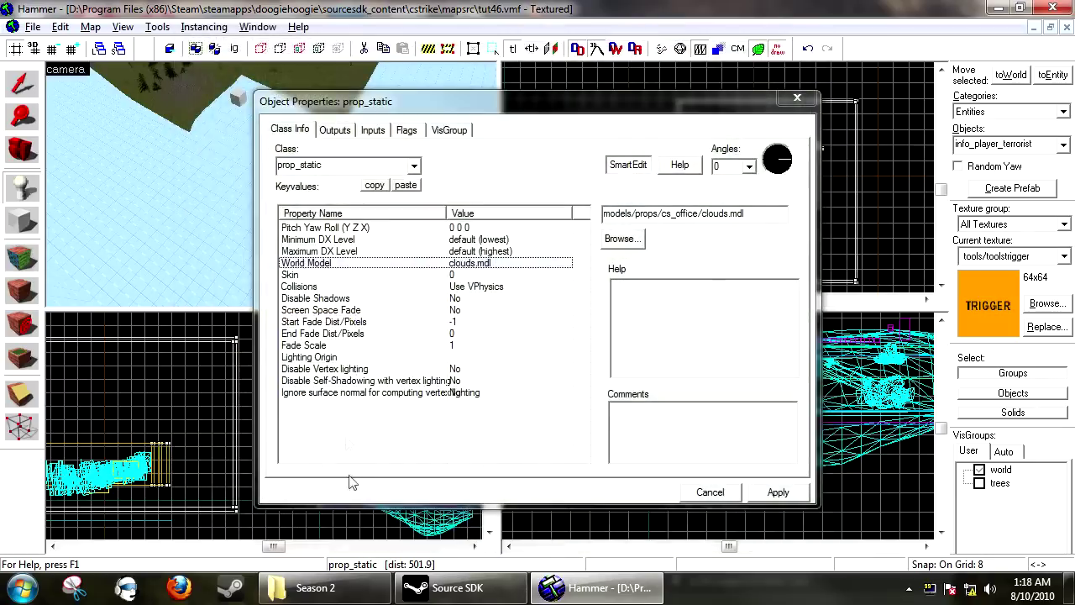
left_click(778, 493)
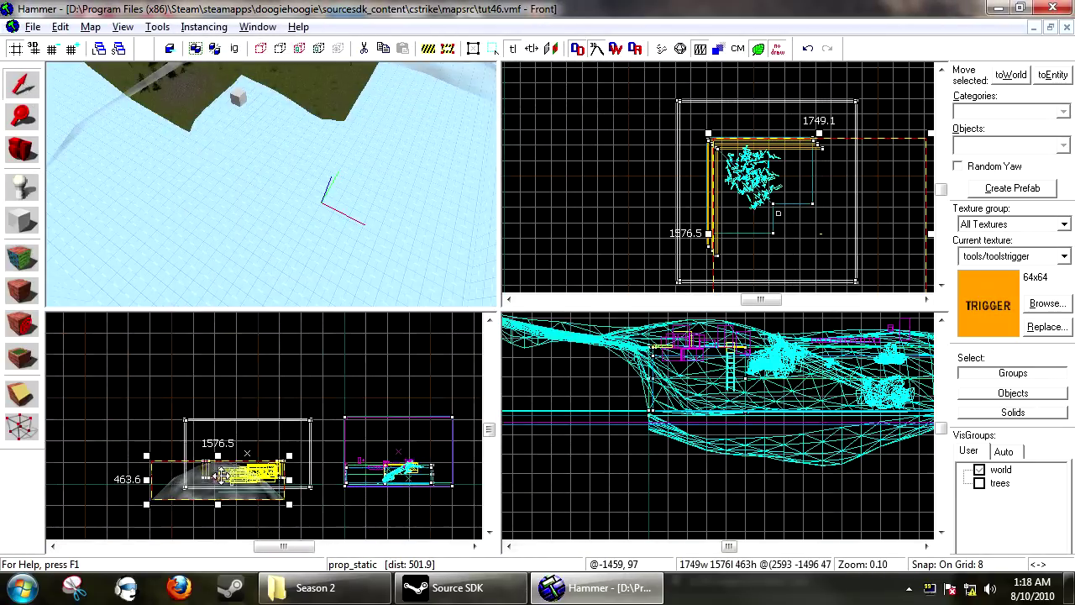
Step: Move the cloud dome prop so it sits centred over the 3D skybox room and its terrain
scroll(222, 475, "up", 3)
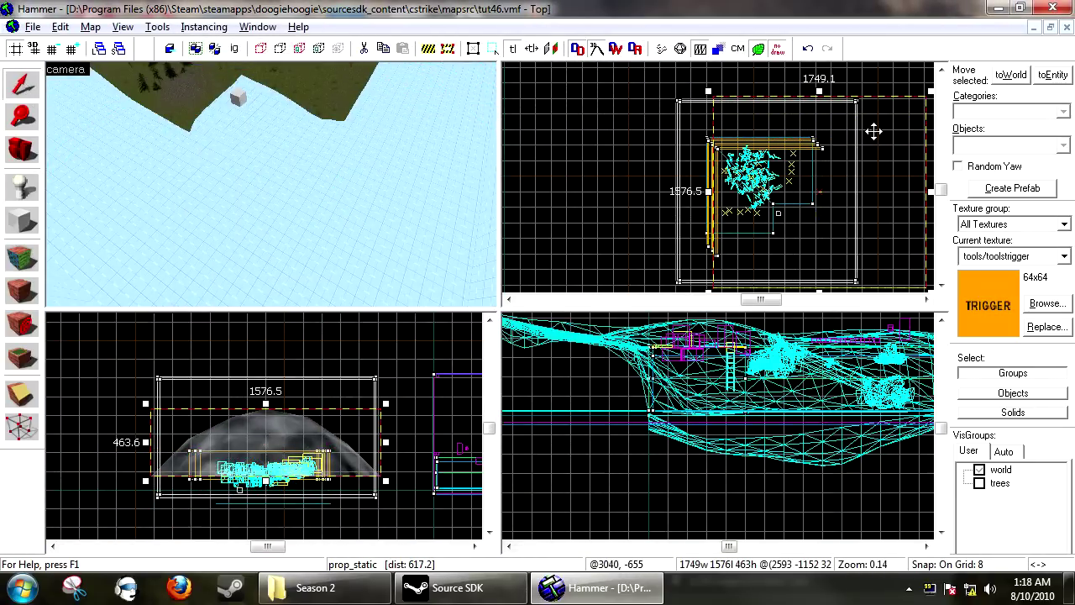
left_click_drag(828, 176, 776, 176)
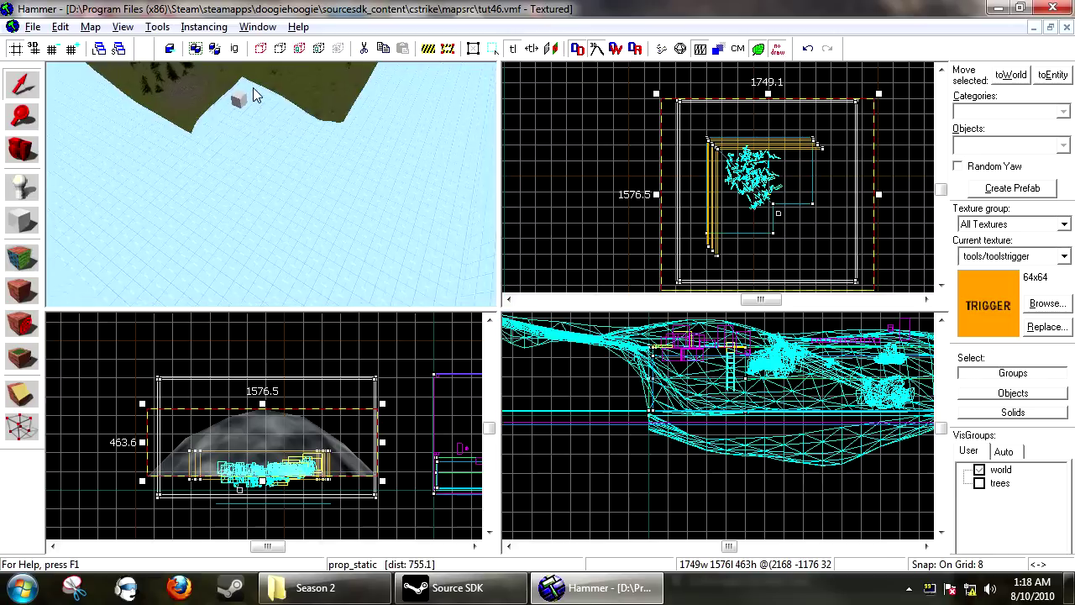
key("Up")
key("w")
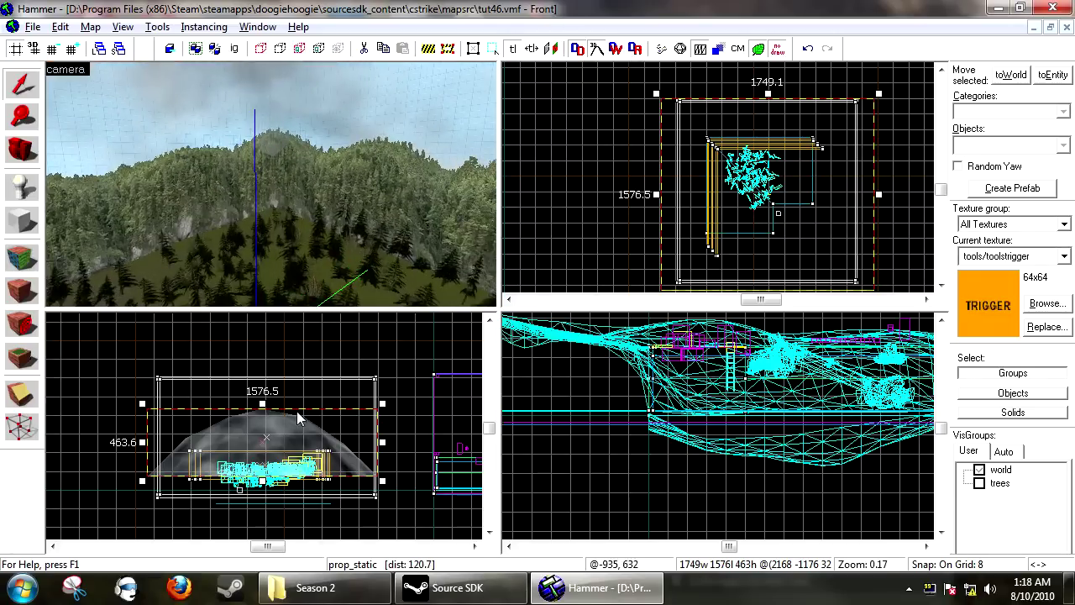
Step: Duplicate the cloud dome prop and place the copy slightly above the original
scroll(298, 418, "up", 2)
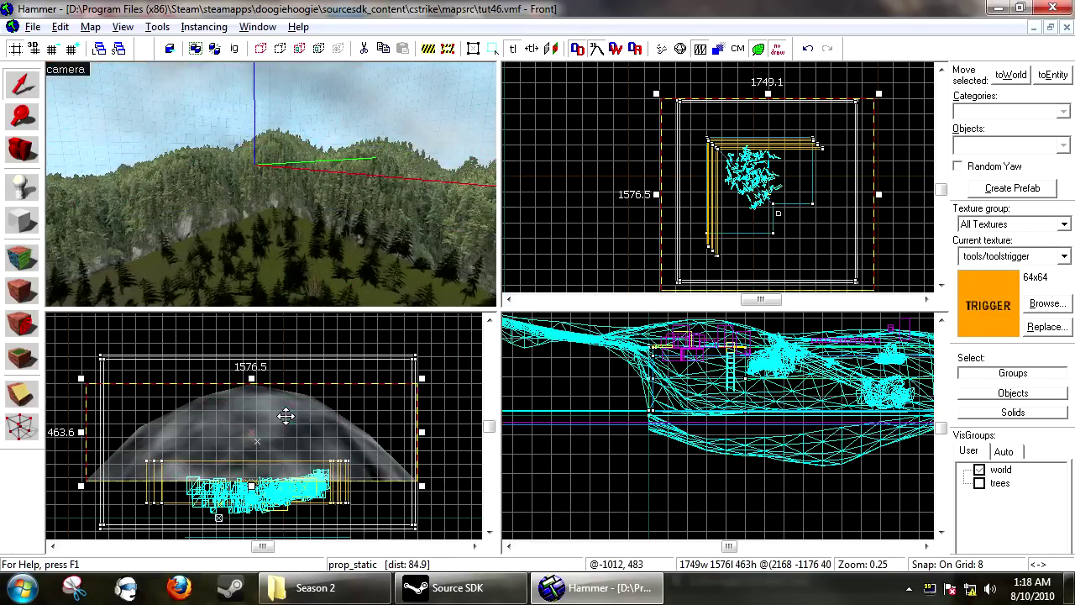
scroll(260, 361, "up", 6)
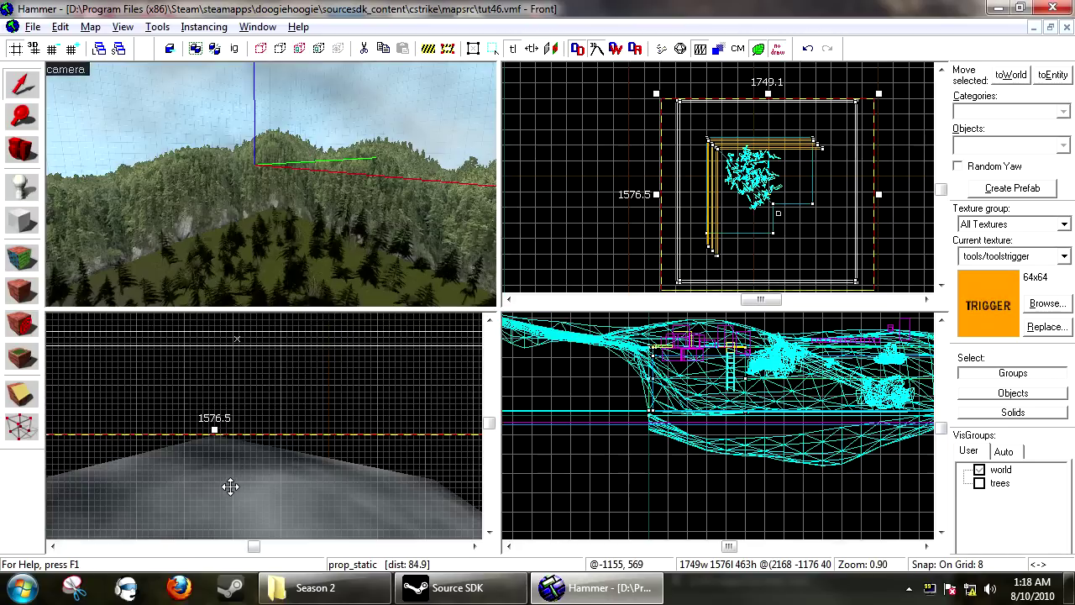
left_click_drag(230, 488, 228, 439)
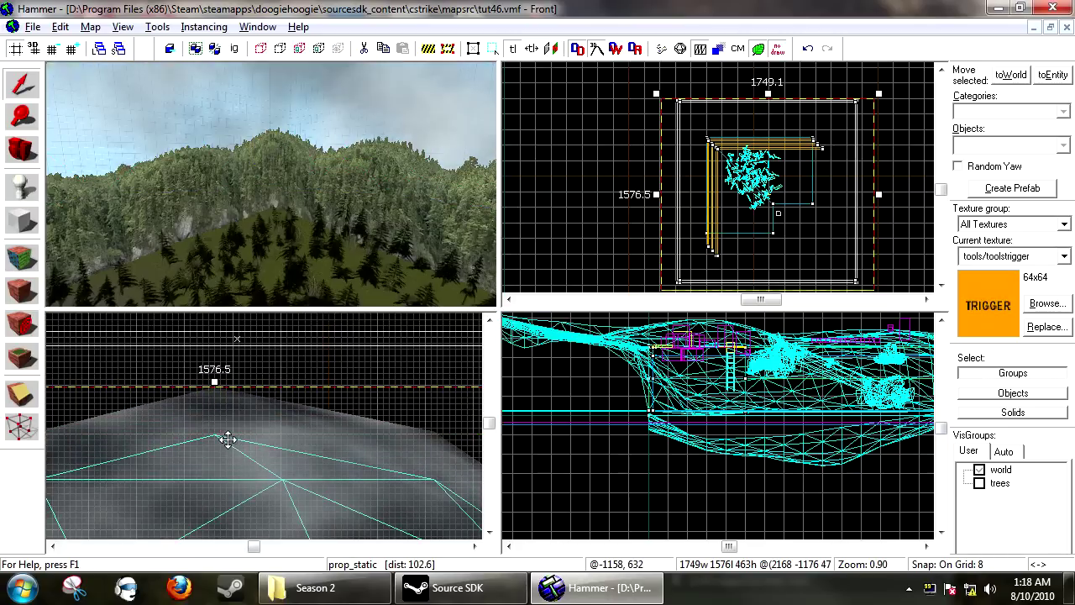
Step: Change the upper cloud dome's World Model to props\de_tides\clouds.mdl and apply it
double_click(228, 438)
left_click(622, 237)
left_click(319, 361)
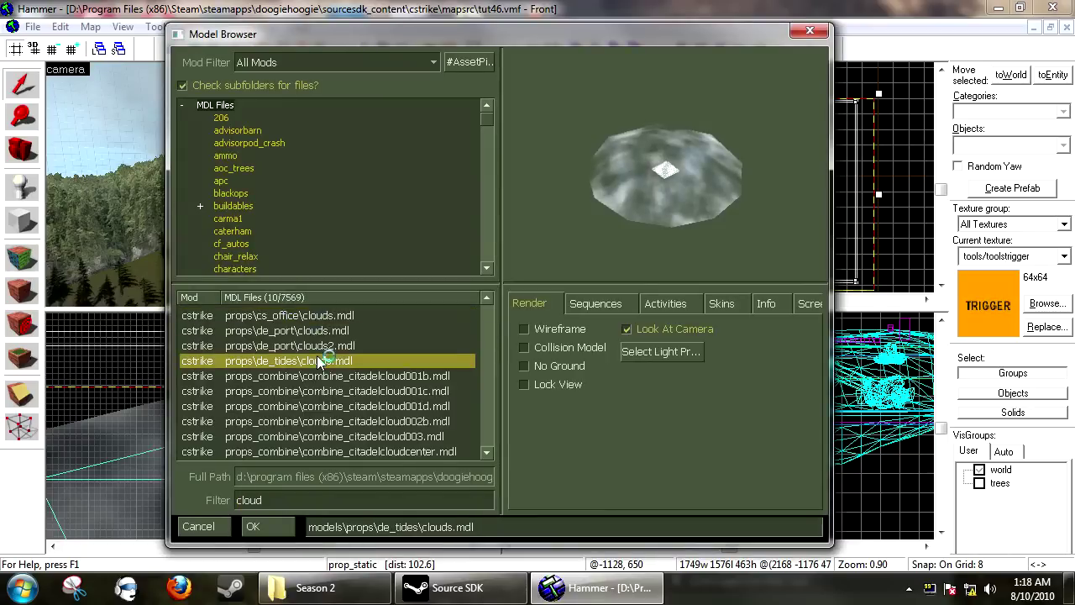
double_click(319, 361)
left_click(762, 491)
left_click(730, 495)
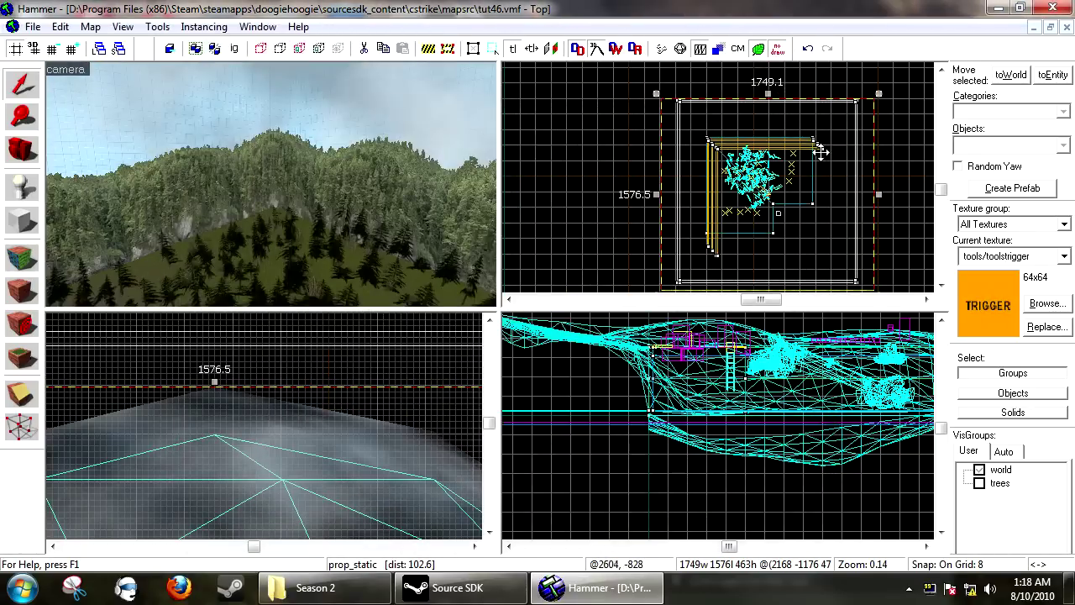
Step: Rotate the upper cloud dome horizontally so it is turned diagonally relative to the lower dome
left_click(821, 151)
left_click_drag(878, 94, 906, 147)
scroll(264, 190, "down", 5)
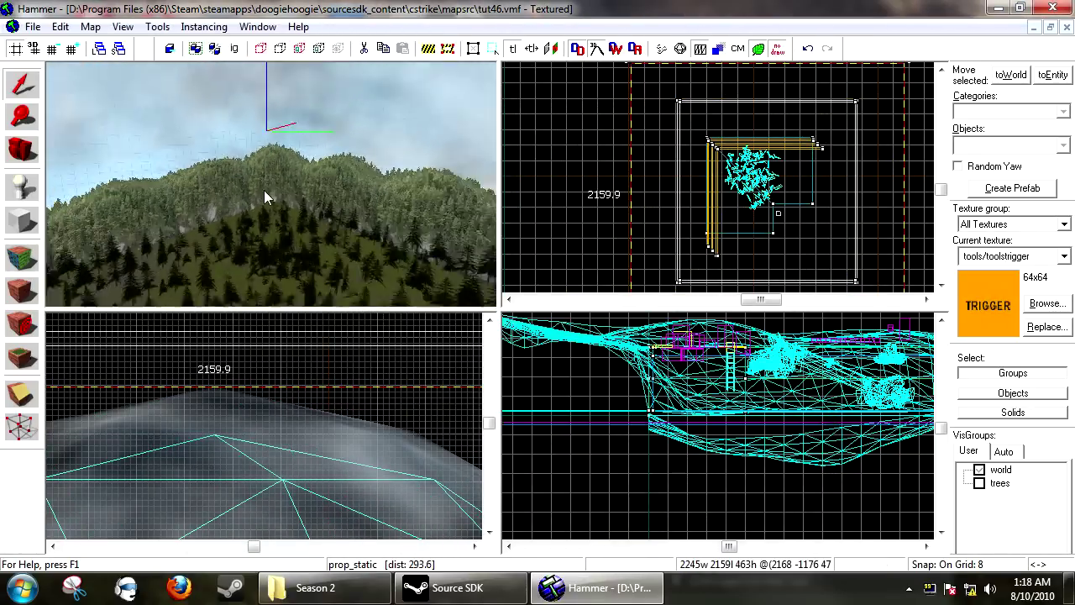
Step: Set Disable Shadows to Yes for both cloud dome props together, apply it and clear the selection
left_click(325, 107, "ctrl")
key("alt+Return")
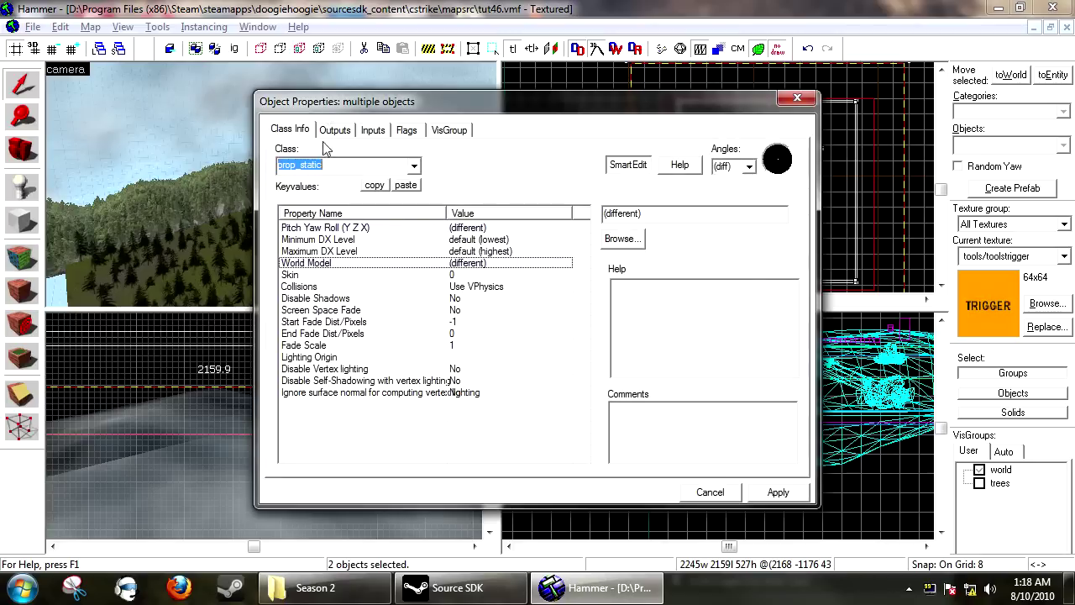
left_click(319, 299)
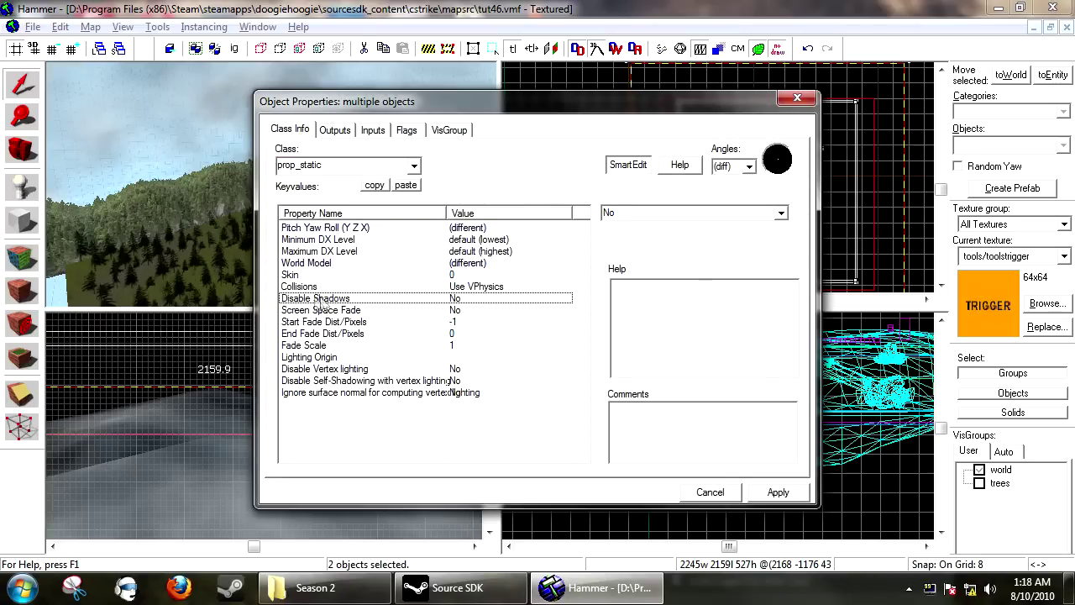
left_click(780, 213)
left_click(738, 233)
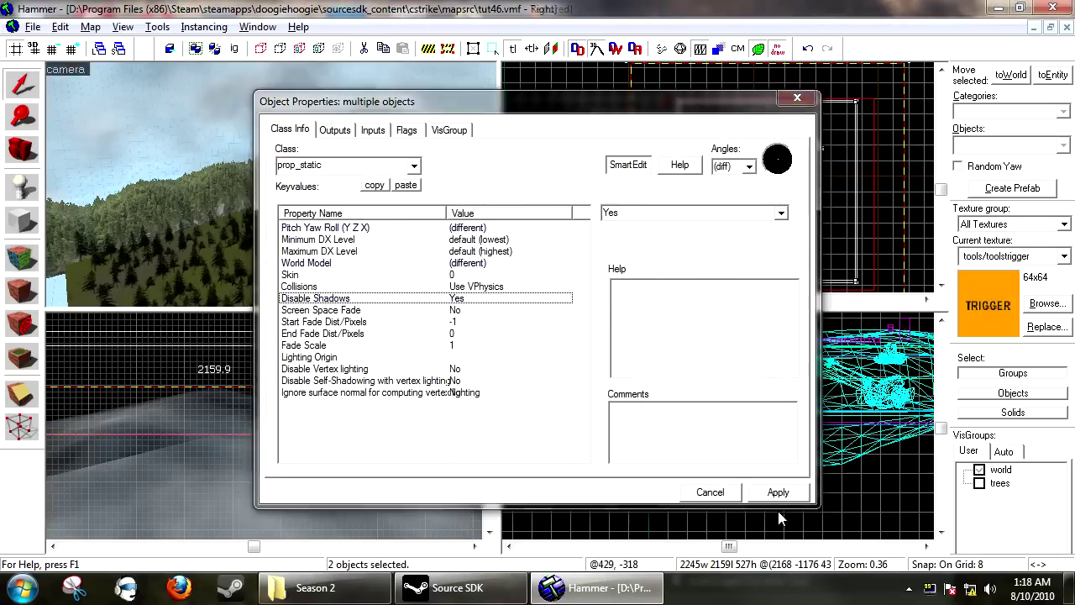
left_click(765, 485)
scroll(836, 141, "down", 5)
key("Escape")
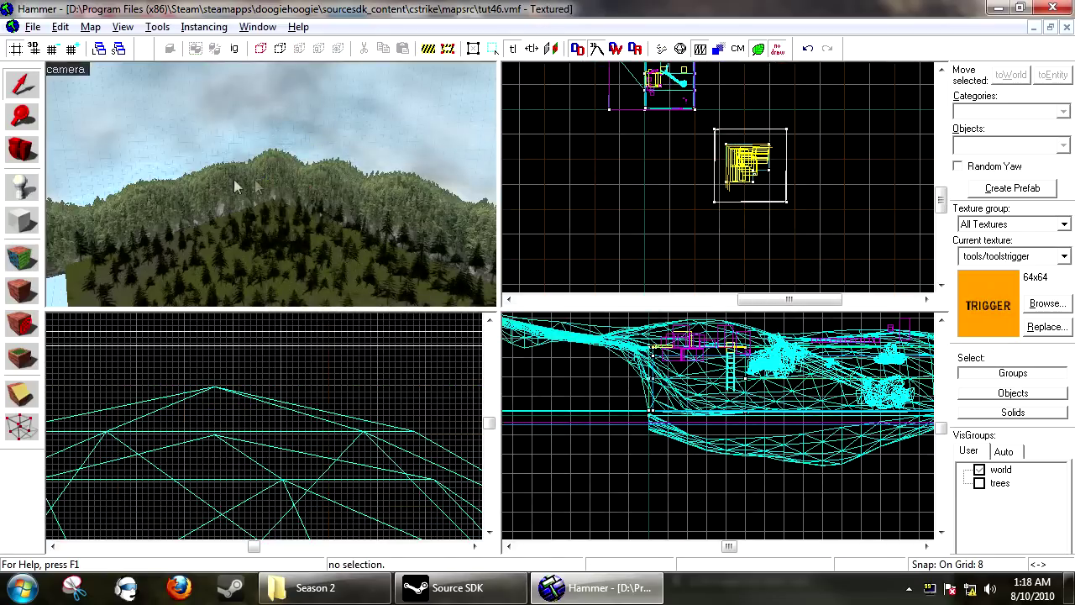
Step: Place a new point entity over the water in front of the dock in the main map
key("z")
key("w")
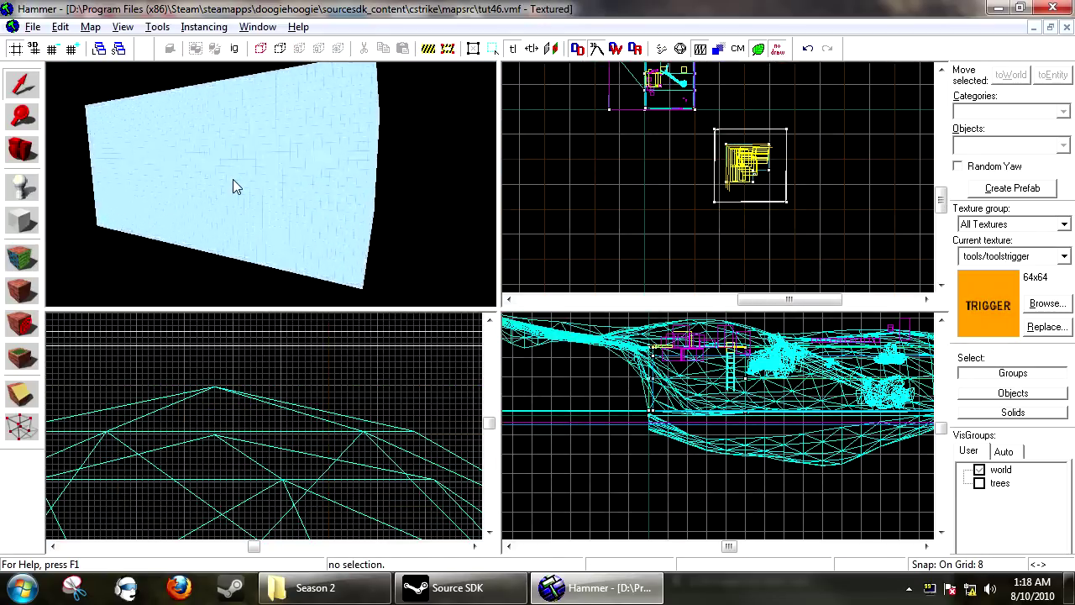
key("w")
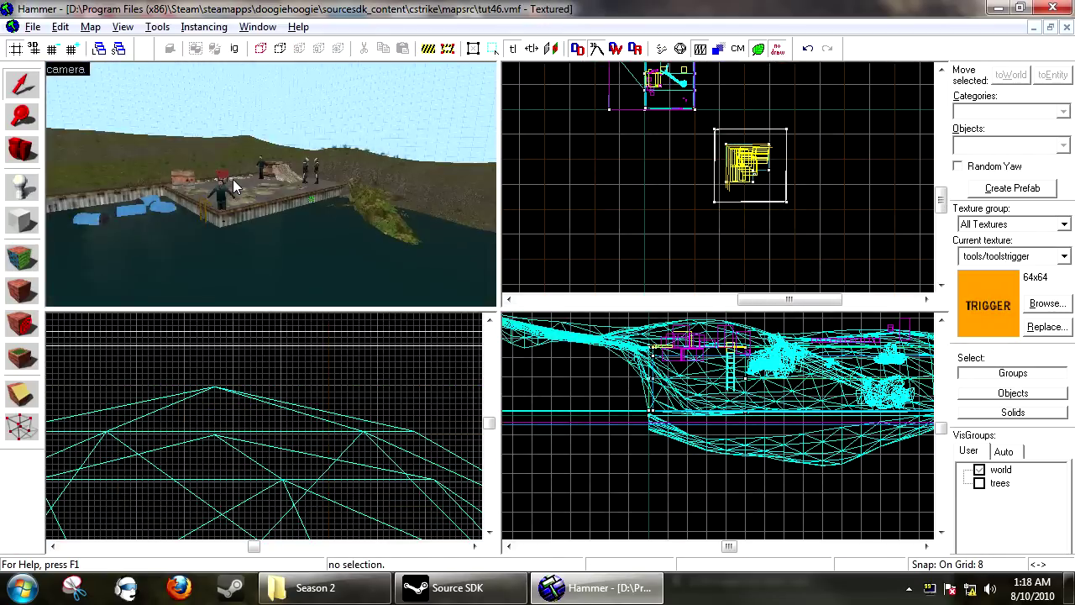
key("d")
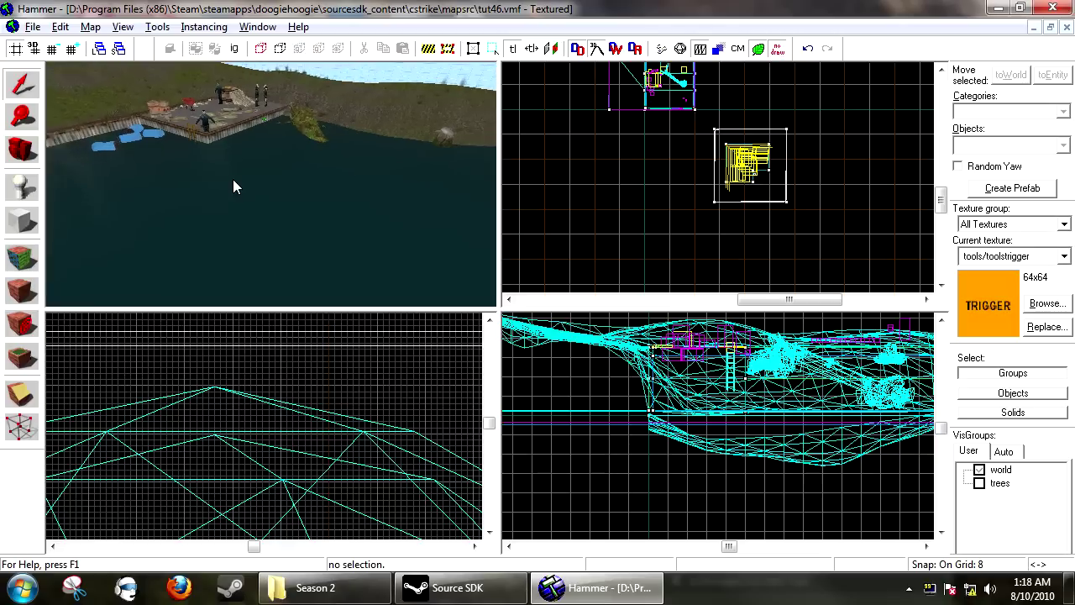
key("Down")
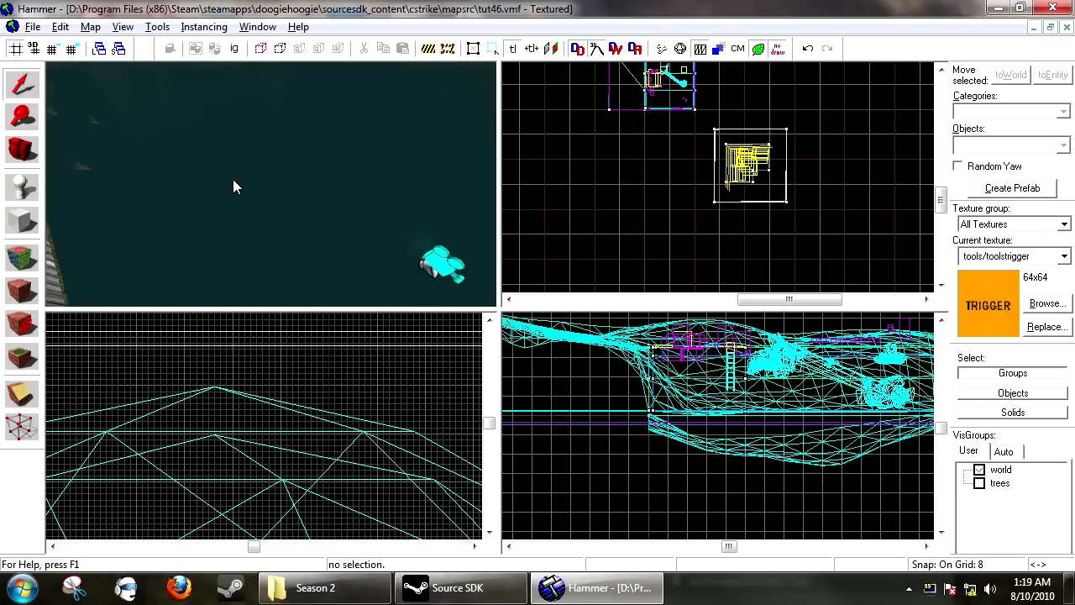
key("Right")
key("Up")
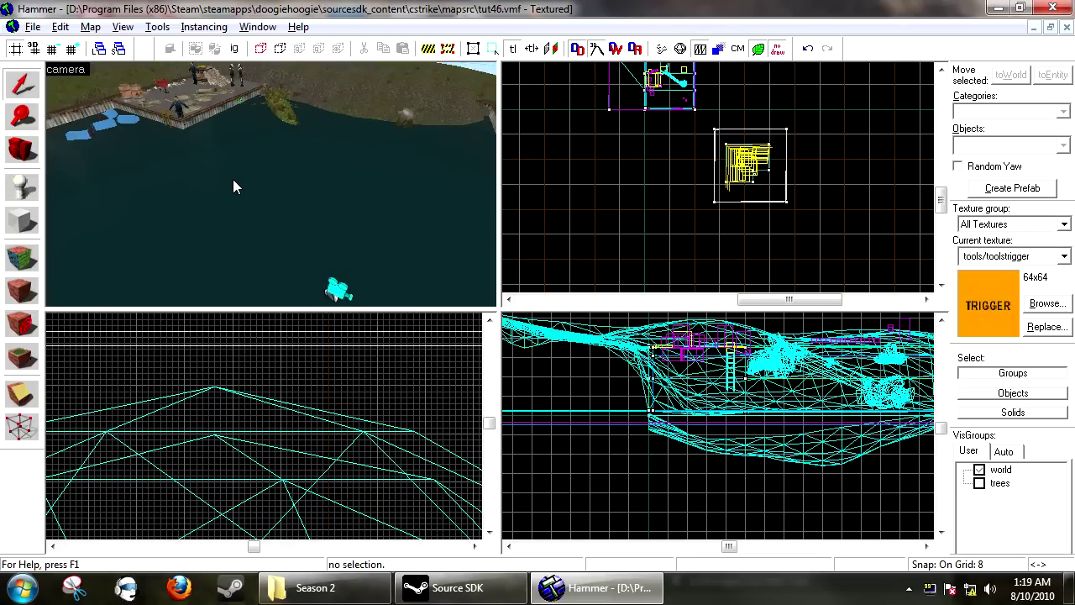
key("Up")
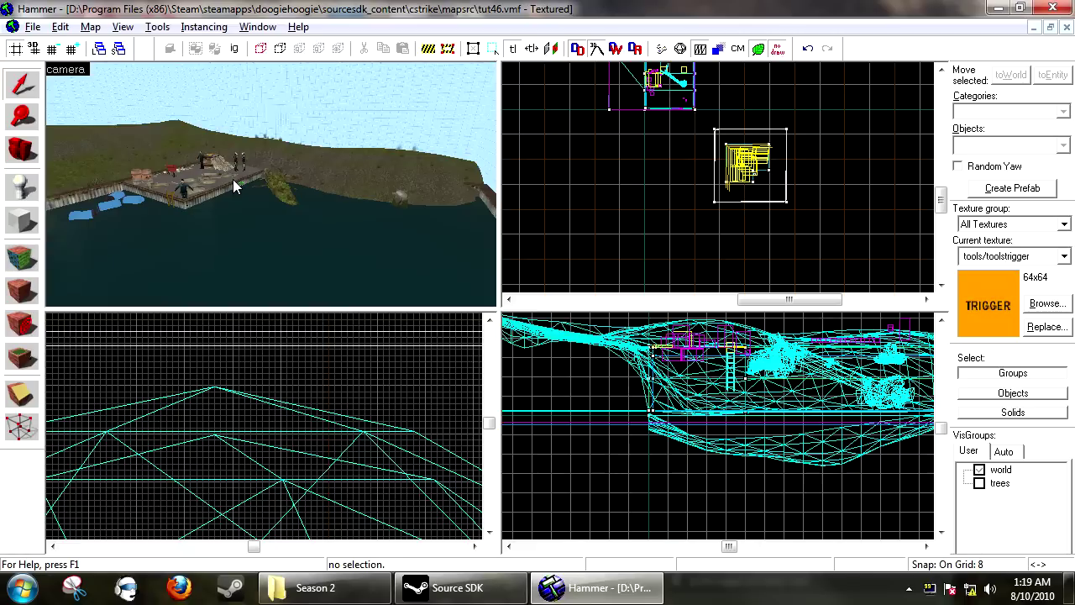
left_click(18, 190)
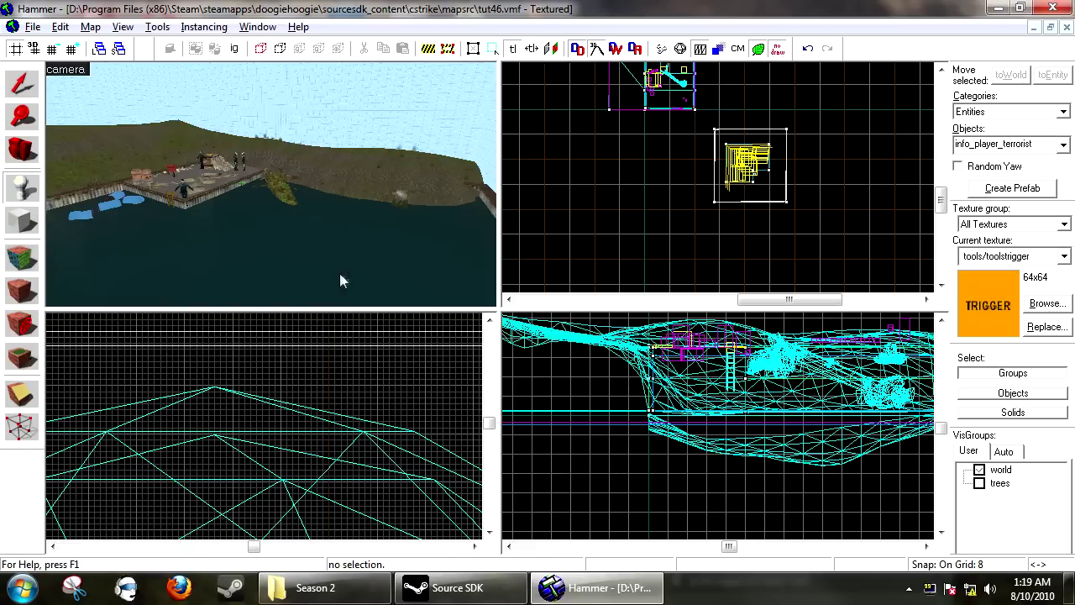
left_click(392, 241)
Step: Change the new entity's class from info_player_terrorist to light and apply it
key("alt+Return")
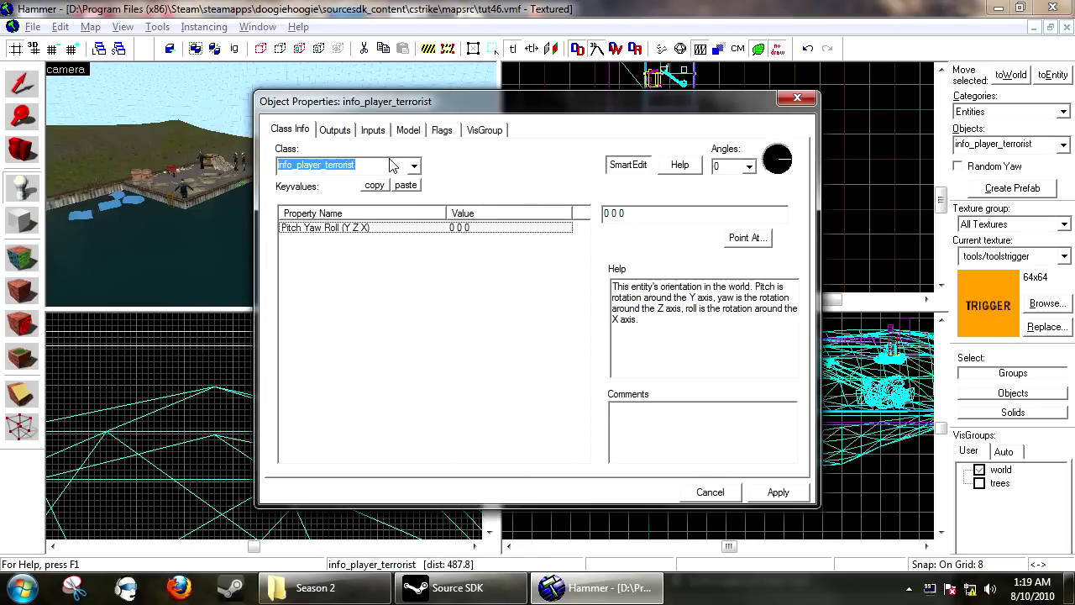
type("light")
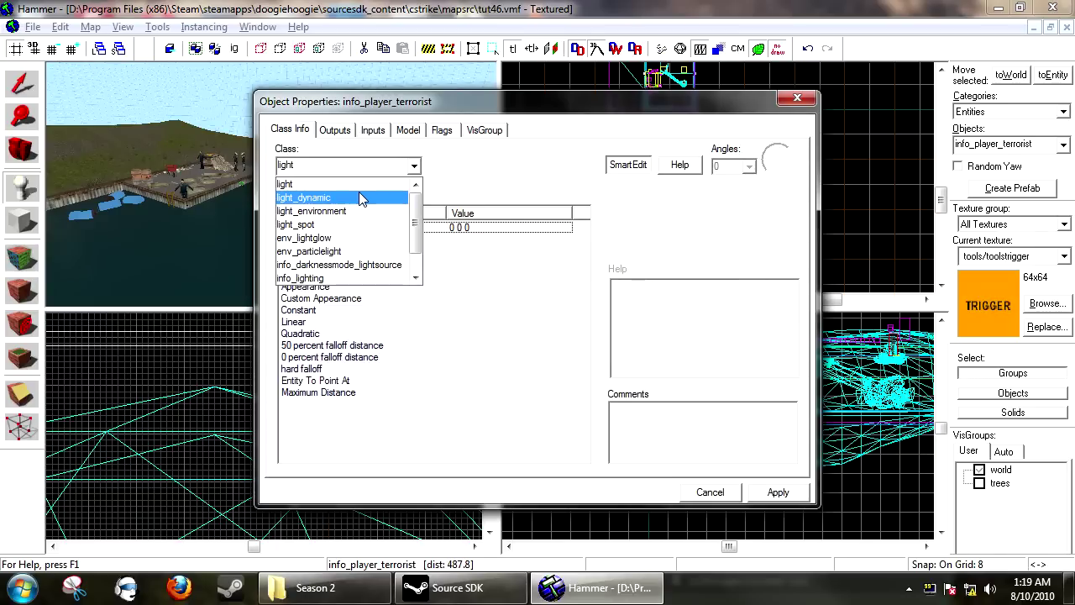
left_click(363, 185)
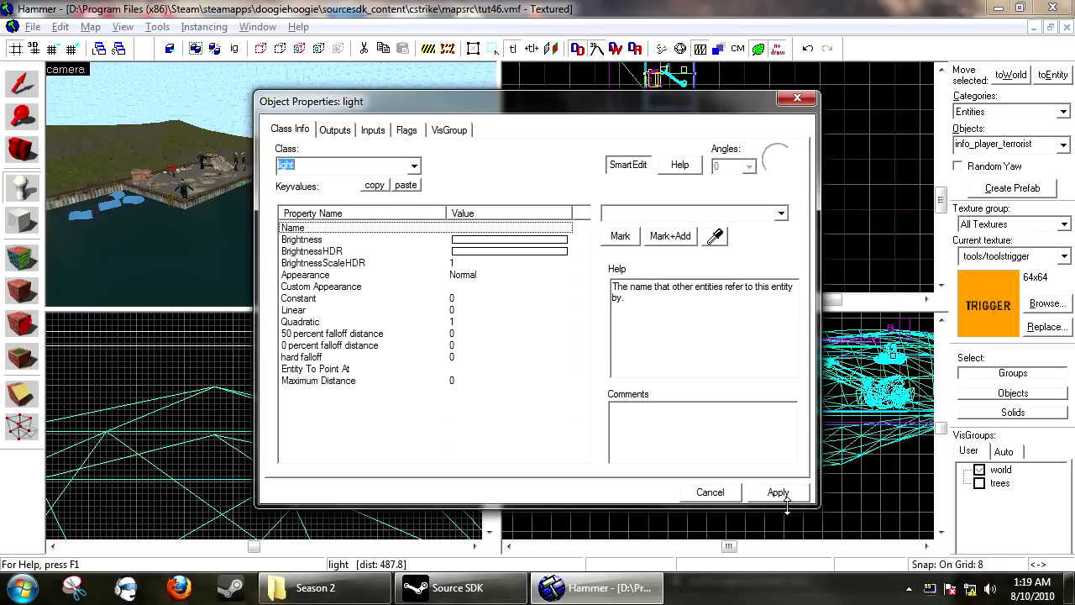
left_click(758, 494)
Step: Select the light over the water and set its Name to Lightning
left_click(191, 242)
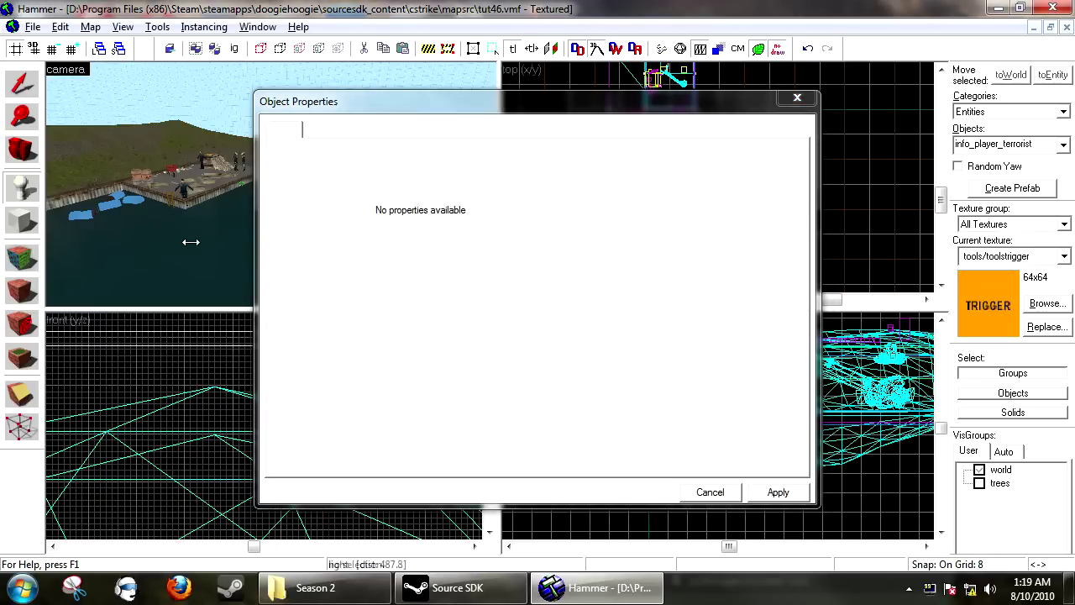
left_click(383, 227)
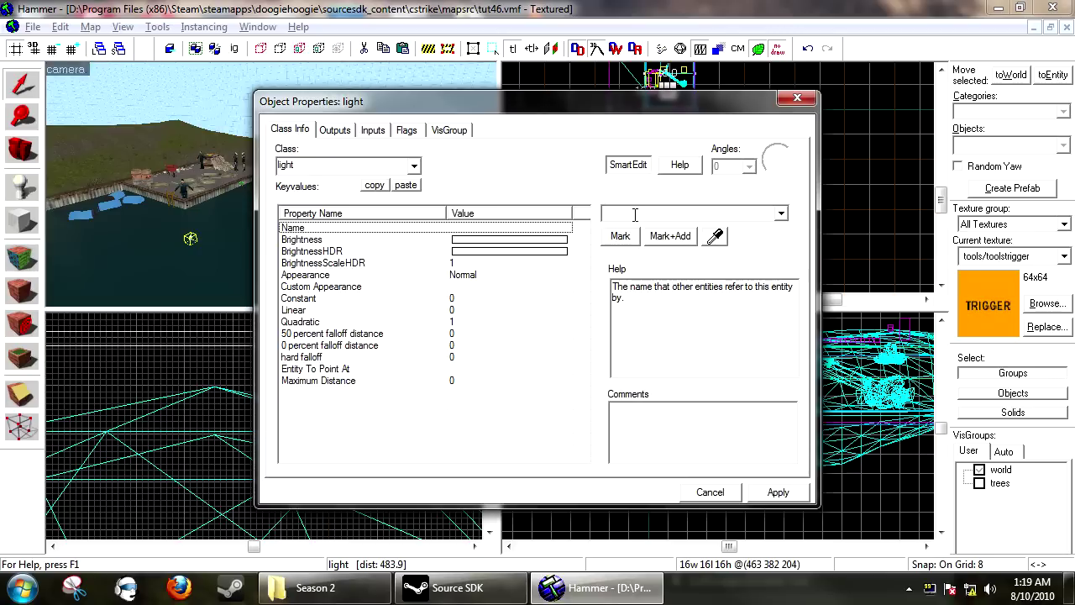
type("Lightning")
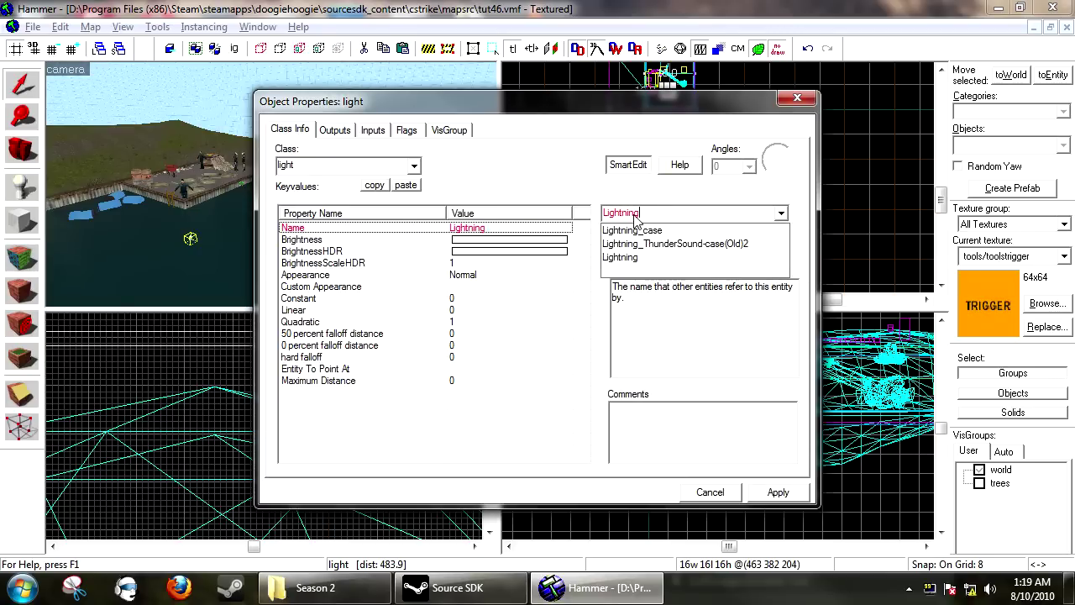
key("Return")
left_click(471, 241)
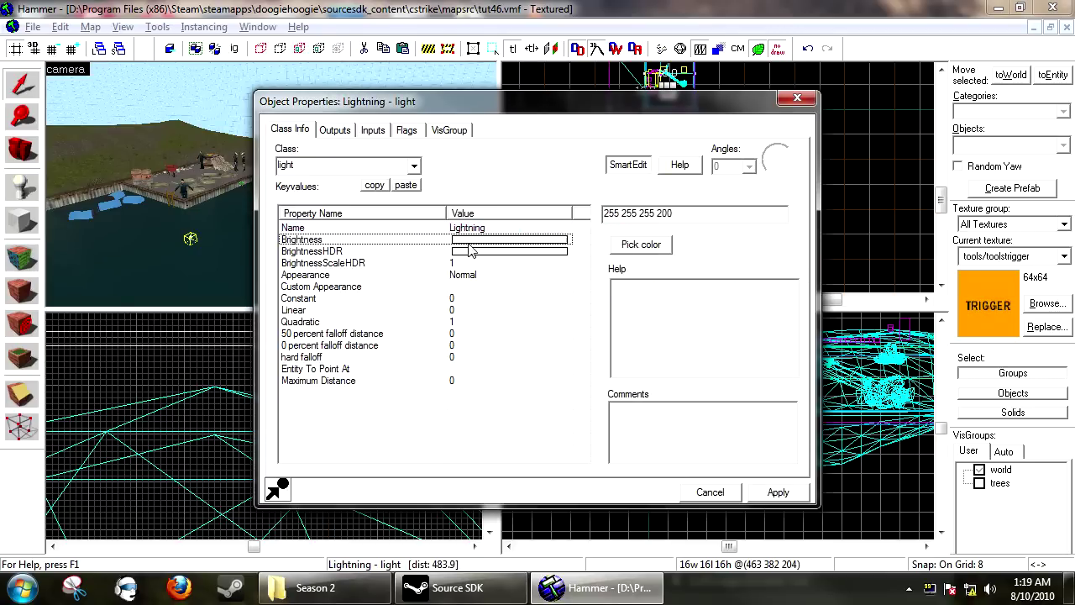
left_click(632, 244)
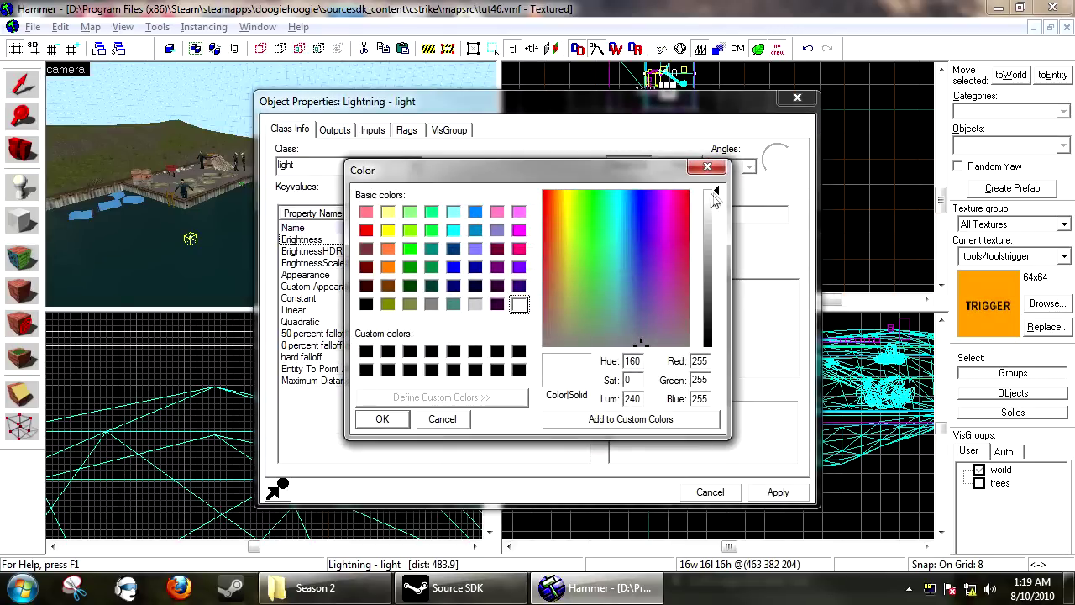
left_click(612, 193)
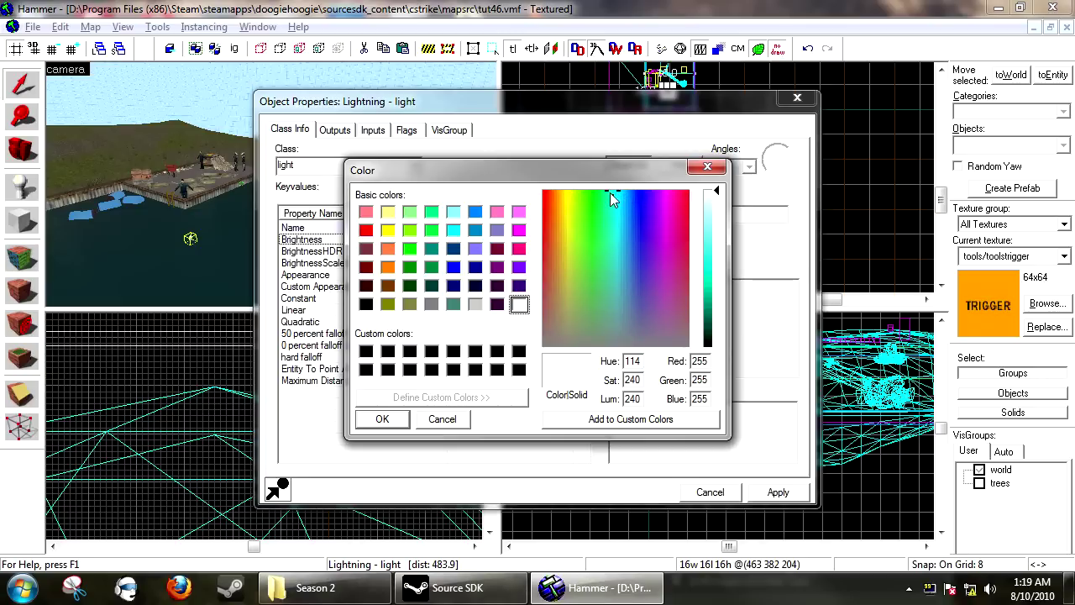
left_click(568, 195)
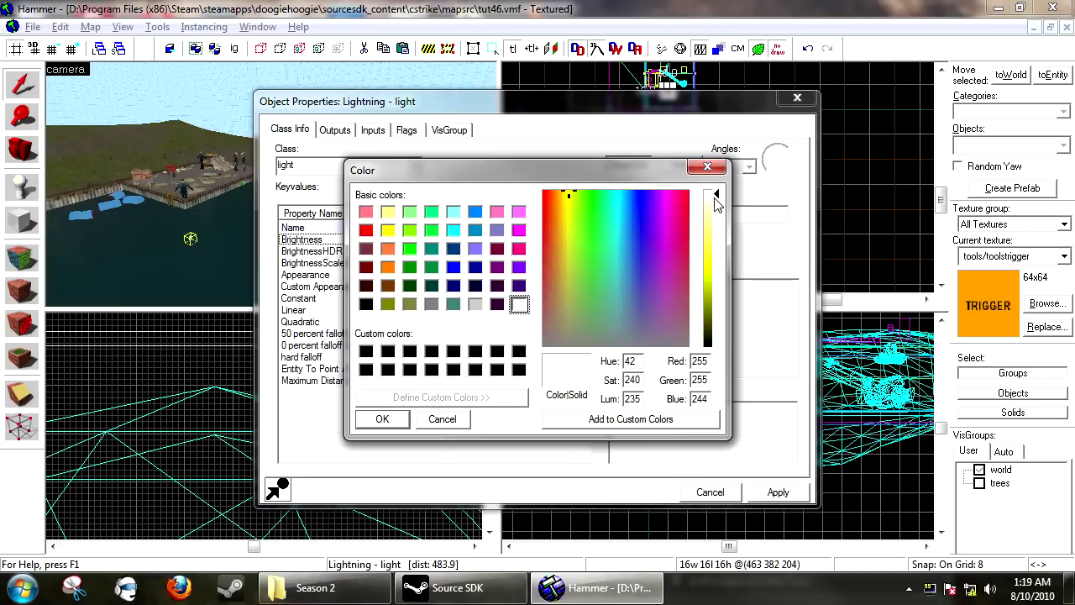
left_click(607, 194)
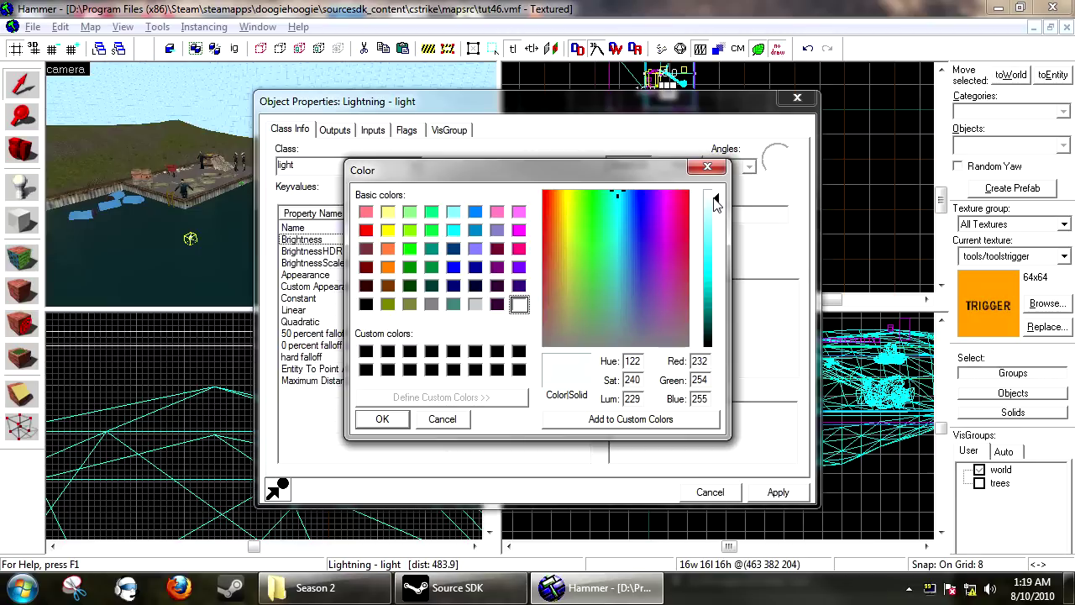
left_click(401, 418)
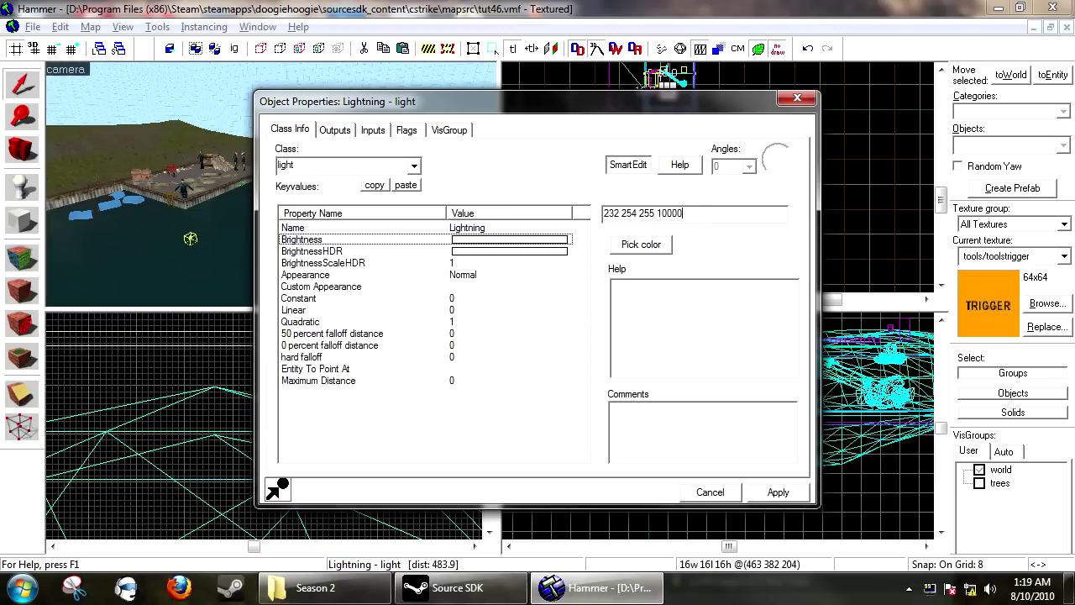
left_click(777, 494)
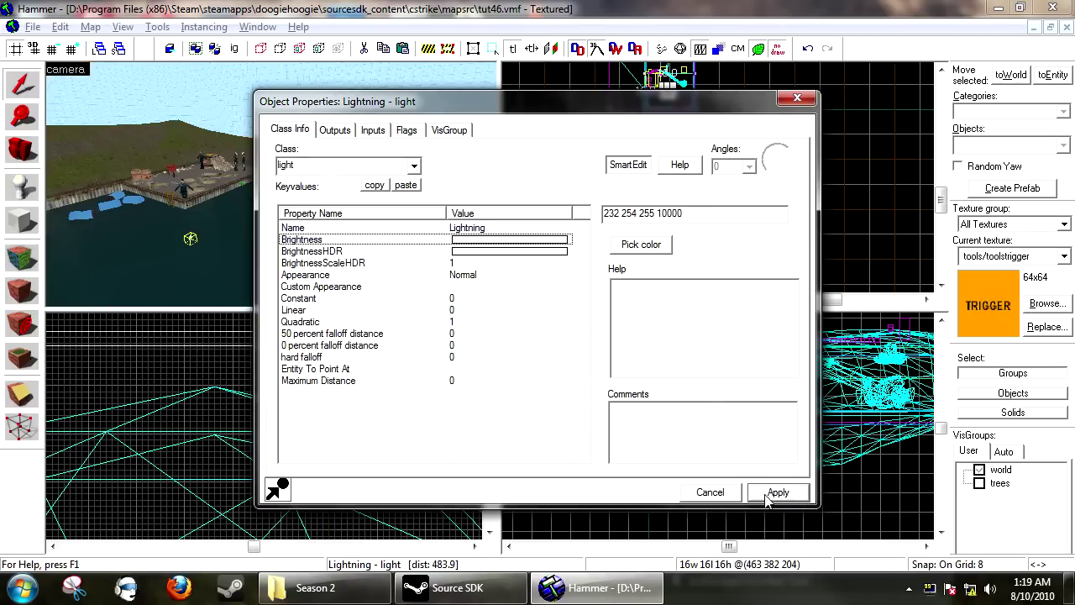
left_click(704, 497)
Step: Select the Lightning light, enable its Initially dark flag and apply the change
right_click(792, 138)
key("Escape")
key("Escape")
key("a")
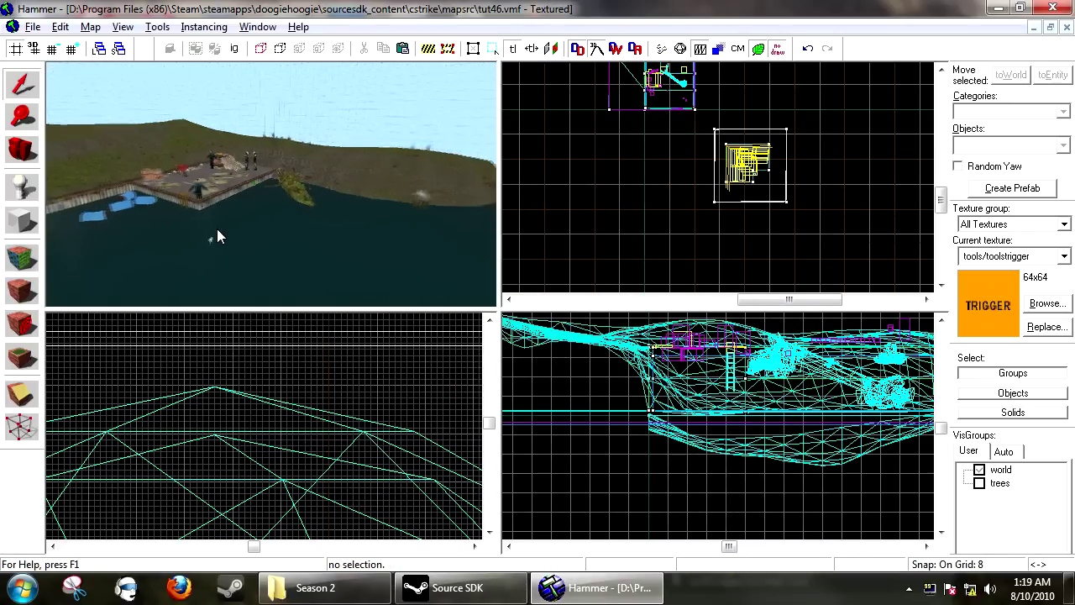
left_click(208, 244)
key("alt+Return")
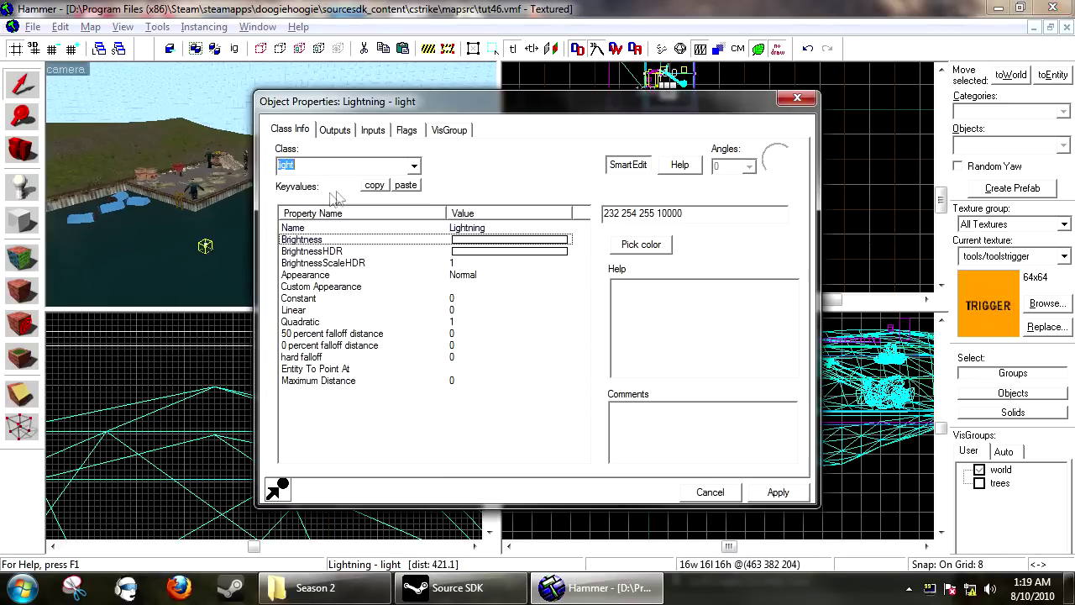
left_click(407, 131)
left_click(285, 157)
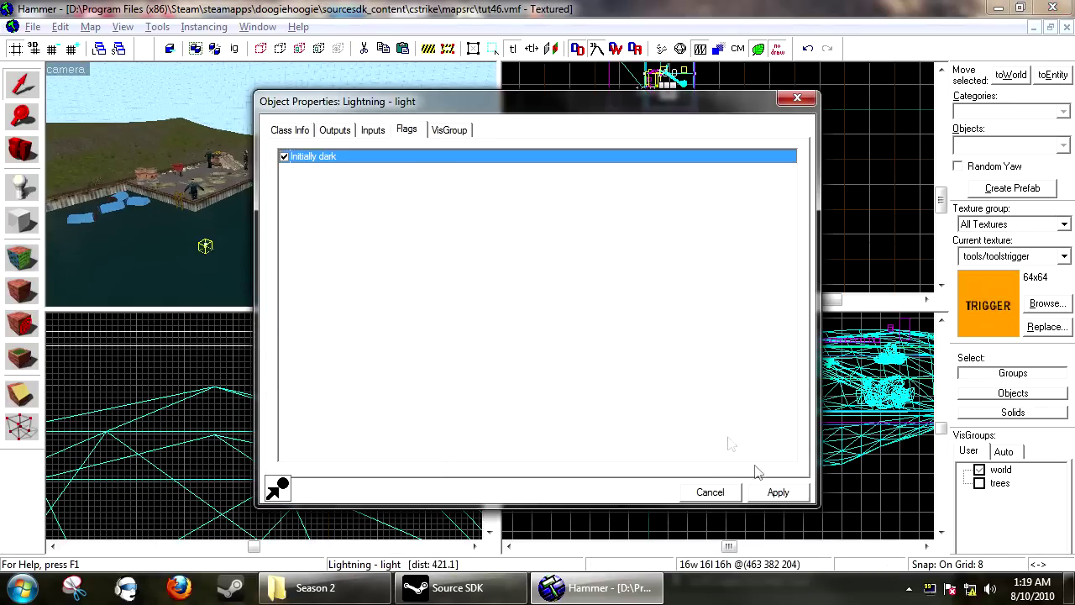
left_click(775, 494)
left_click(749, 173)
key("Escape")
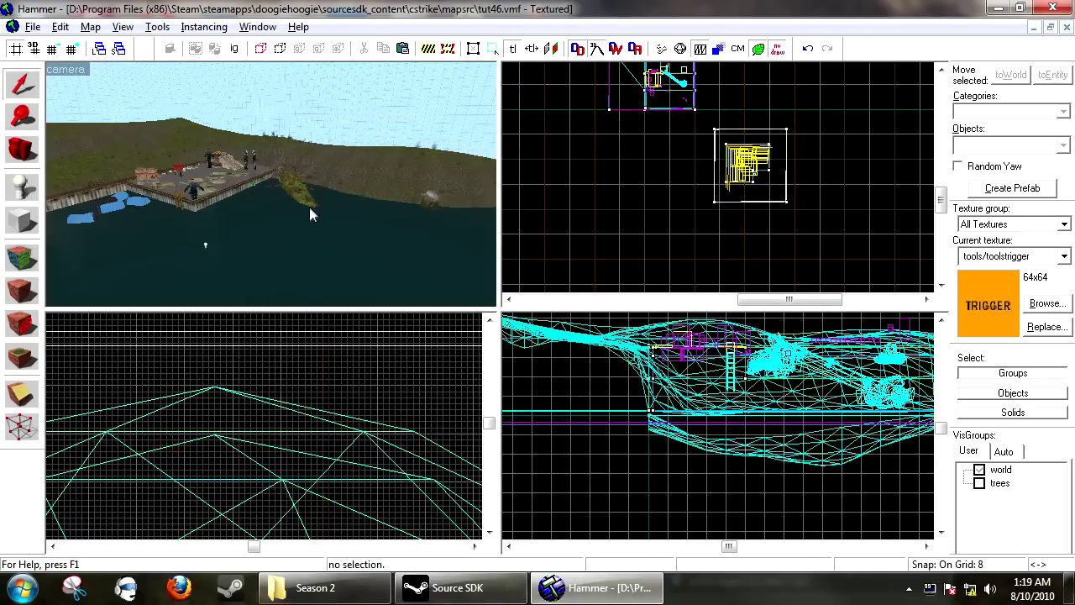
Step: Place a new point entity over the water beside the Lightning light and change its class to logic_timer
key("Left")
key("w")
key("Down")
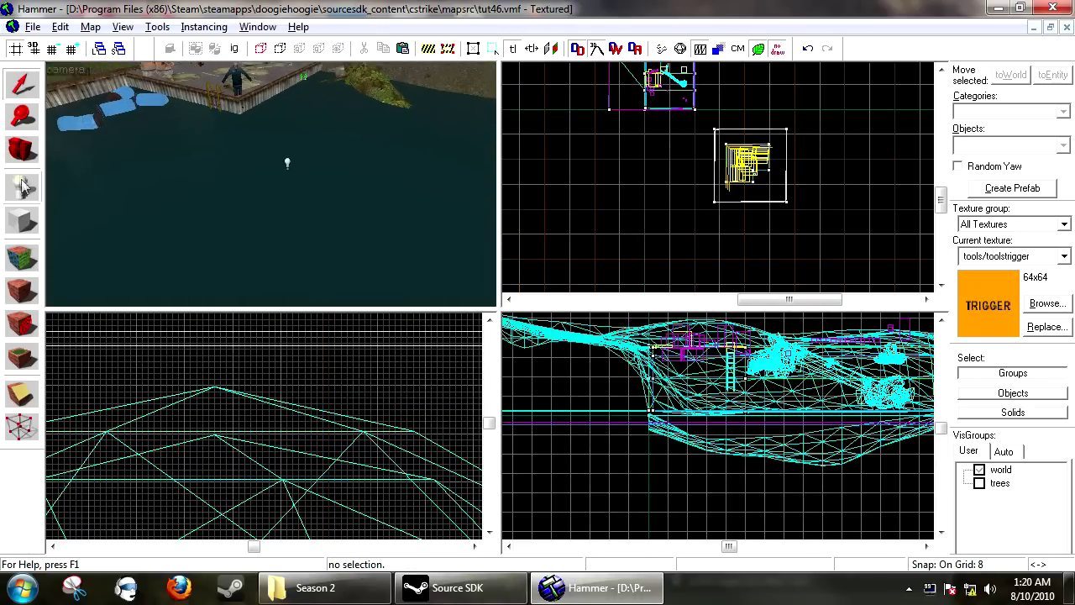
left_click(21, 186)
left_click(326, 202)
key("alt+Return")
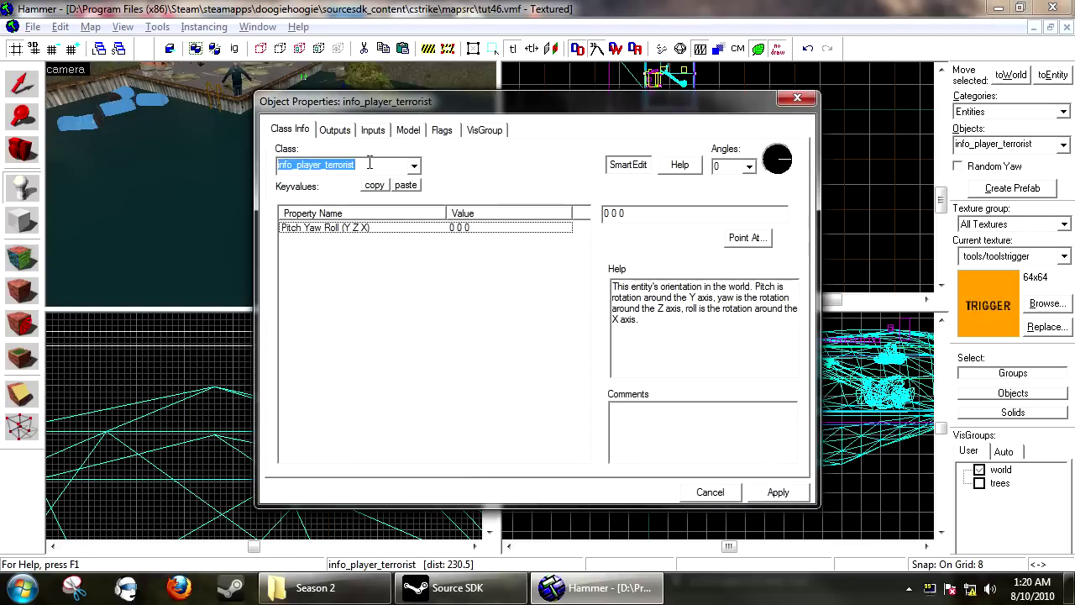
type("lo")
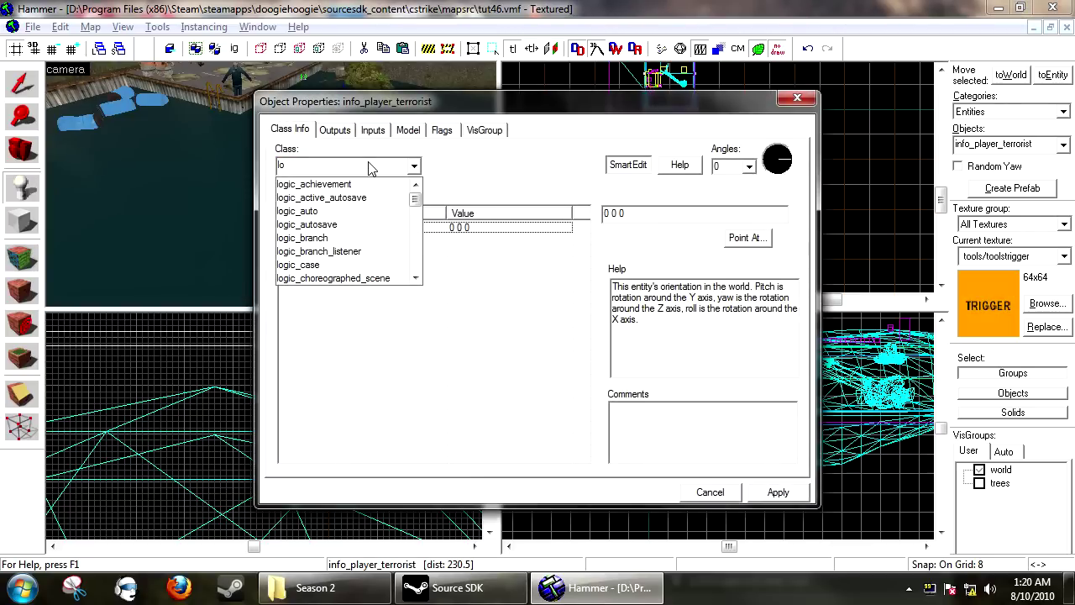
type("gic_timer")
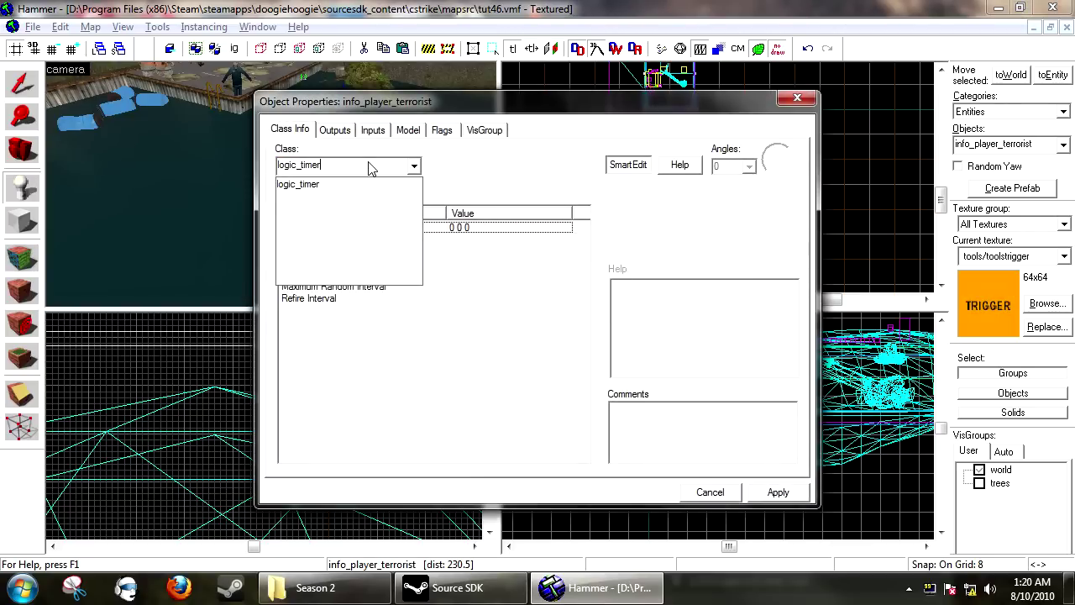
key("Return")
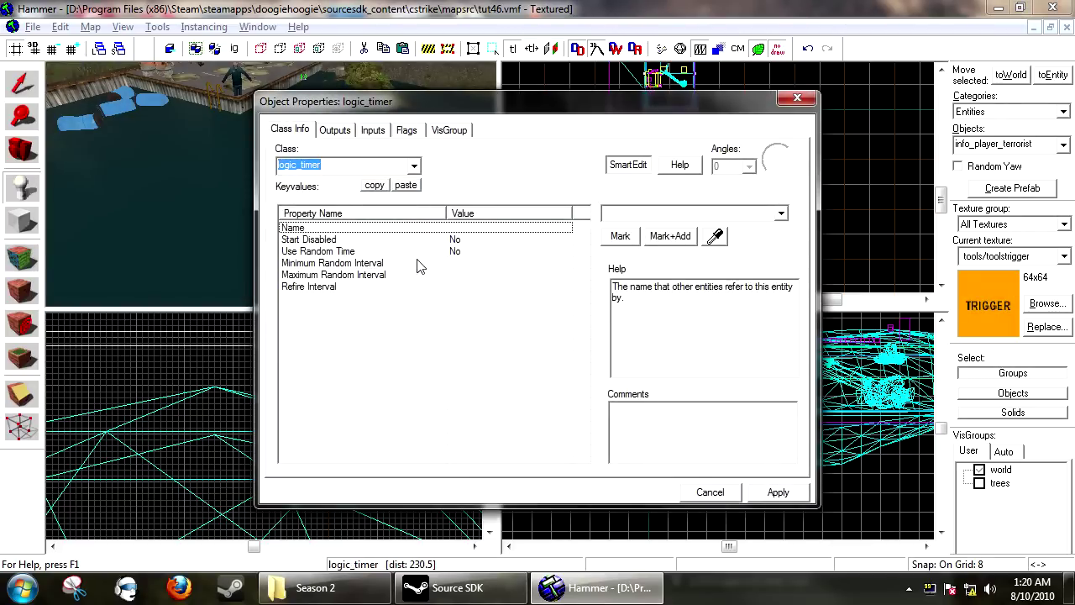
Step: Set the timer's Minimum Random Interval to 8, Maximum Random Interval to 16 and Use Random Time to Yes
left_click(340, 262)
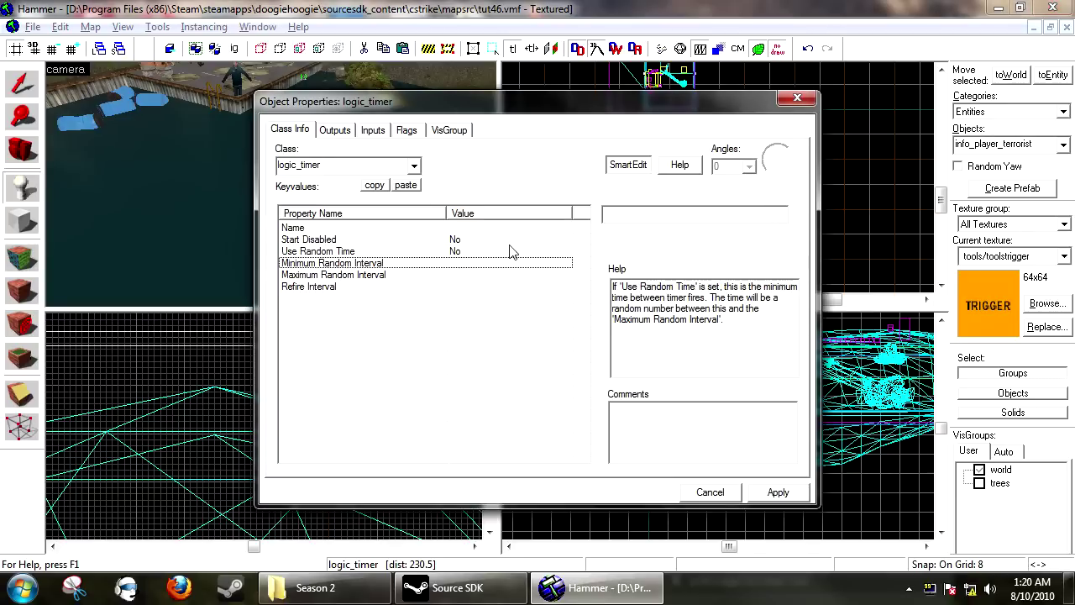
left_click(661, 215)
left_click(438, 276)
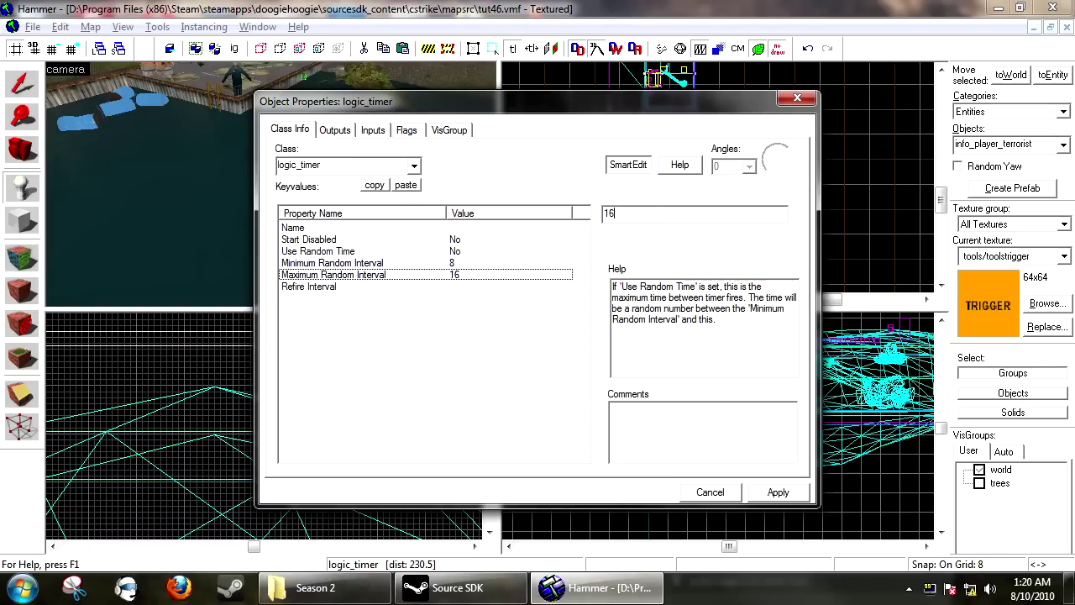
left_click(774, 493)
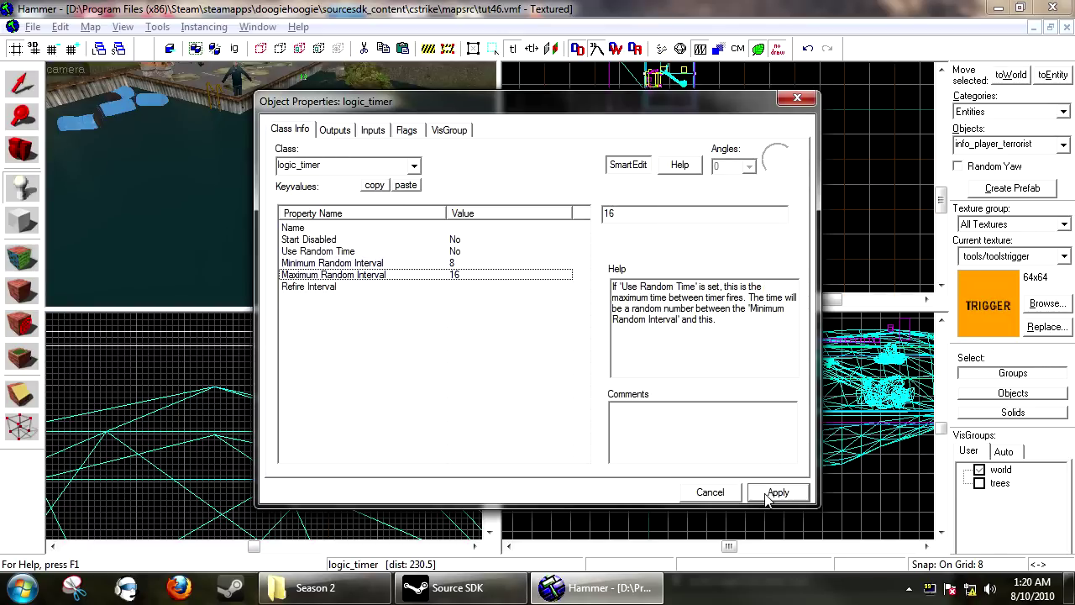
left_click(307, 240)
left_click(315, 251)
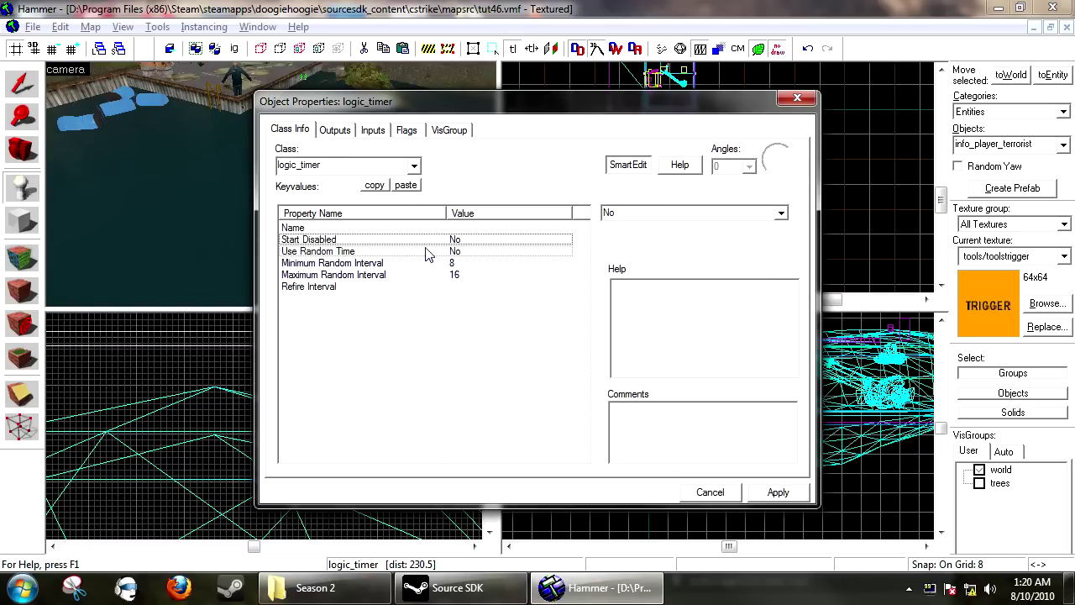
left_click(781, 215)
left_click(677, 242)
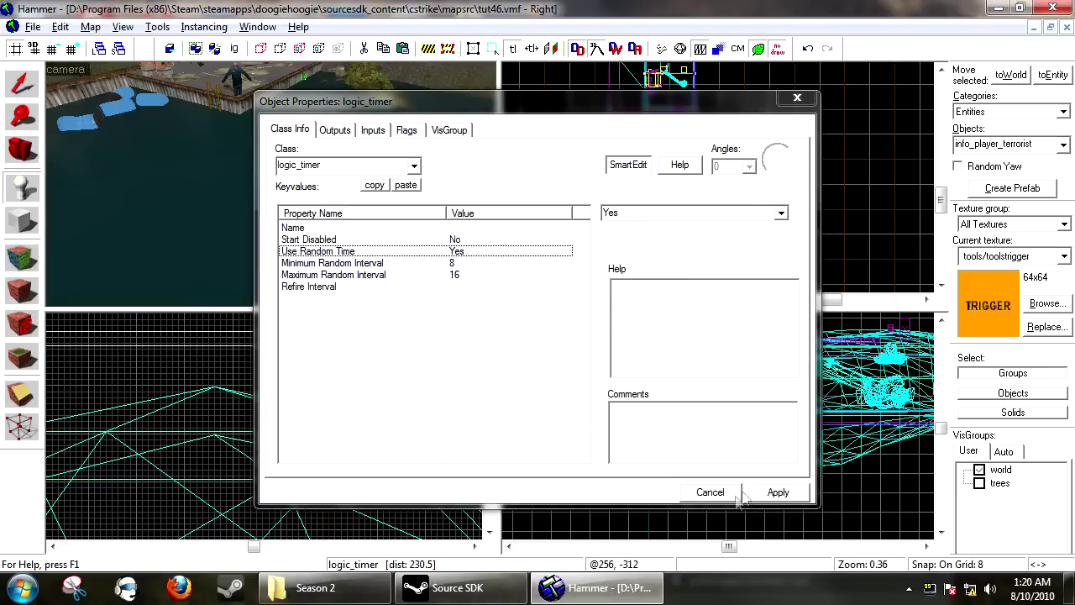
Step: Add an OnTimer output to the logic_timer that targets the Lightning light with the input TurnOn
left_click(335, 132)
left_click(373, 454)
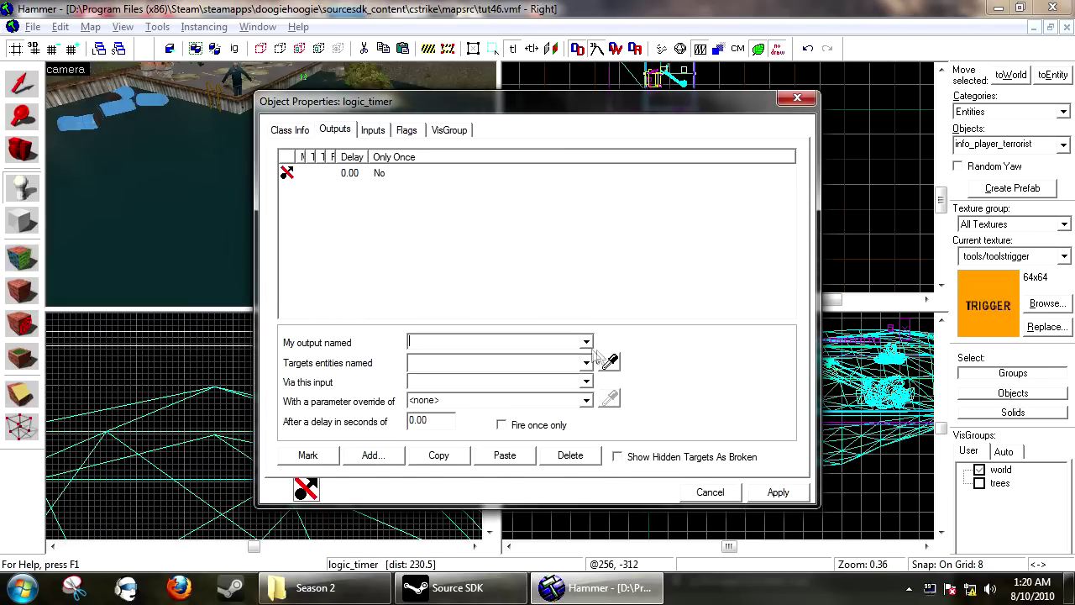
left_click(586, 342)
left_click(537, 358)
left_click(611, 362)
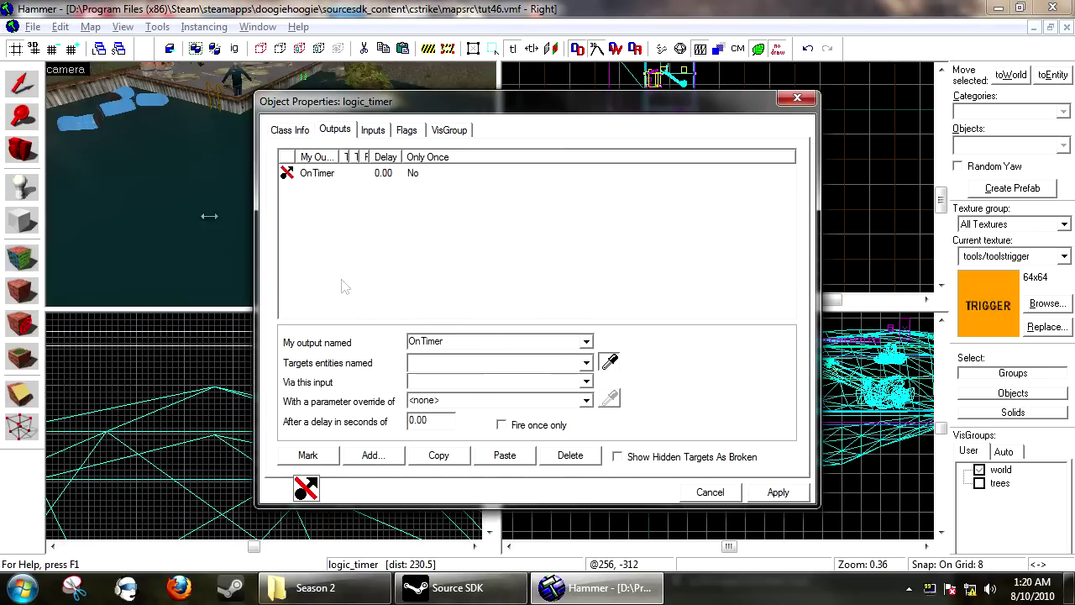
key("d")
left_click(122, 162)
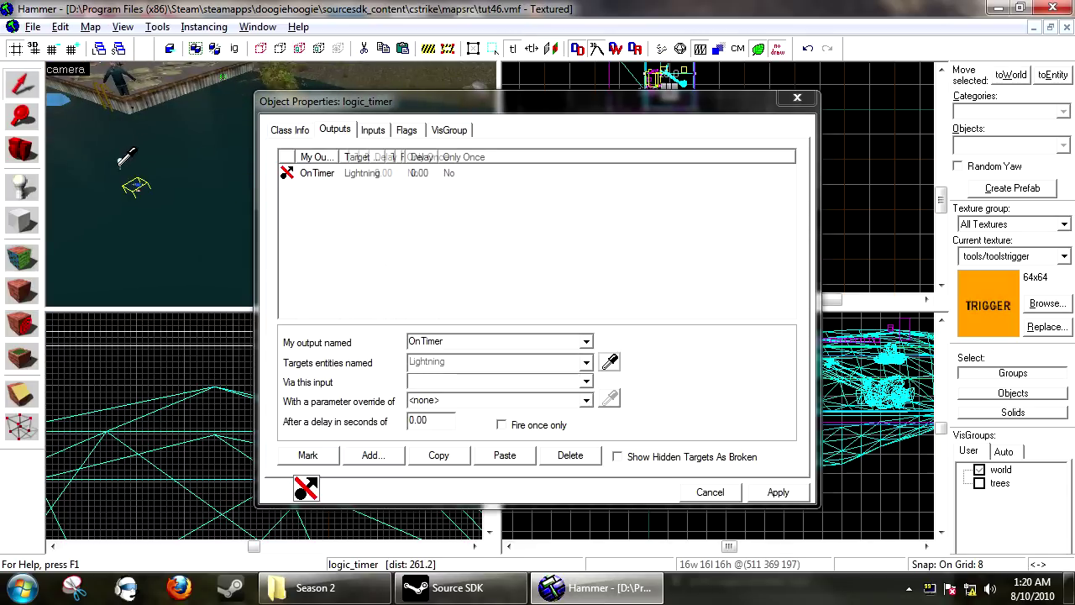
left_click(437, 383)
type("TurnOn")
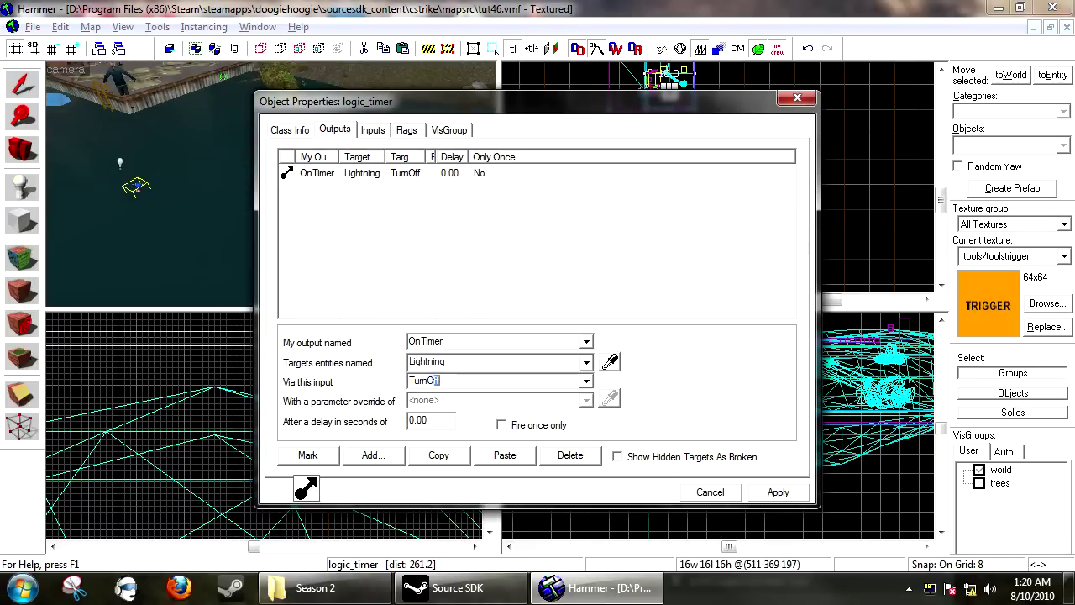
Step: Duplicate the OnTimer output, change the copy to TurnOff with a delay of 0.10 seconds, and apply it
left_click(438, 454)
left_click(504, 455)
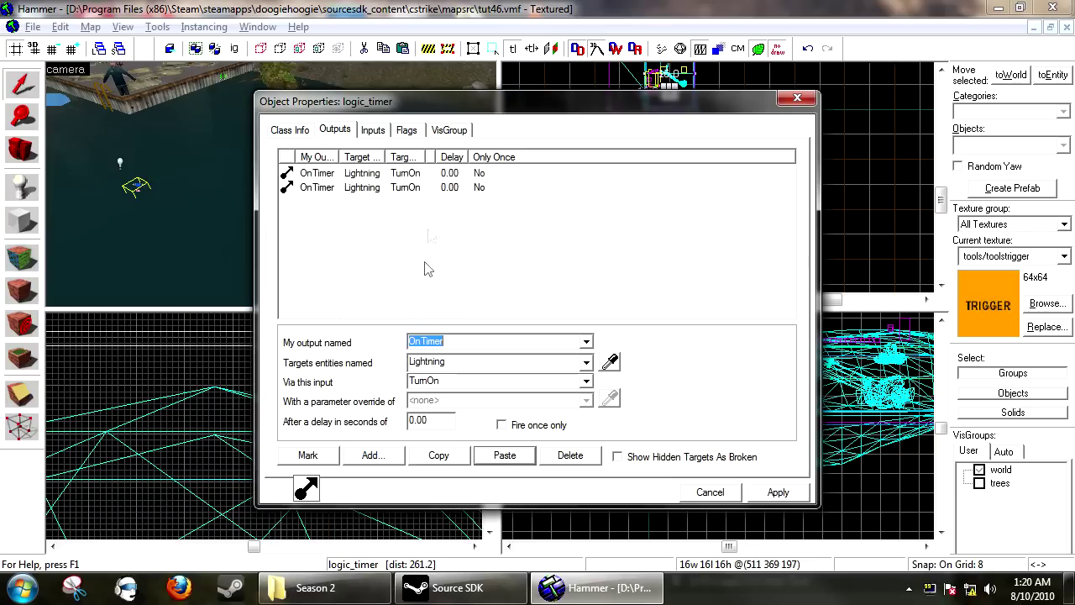
left_click(481, 382)
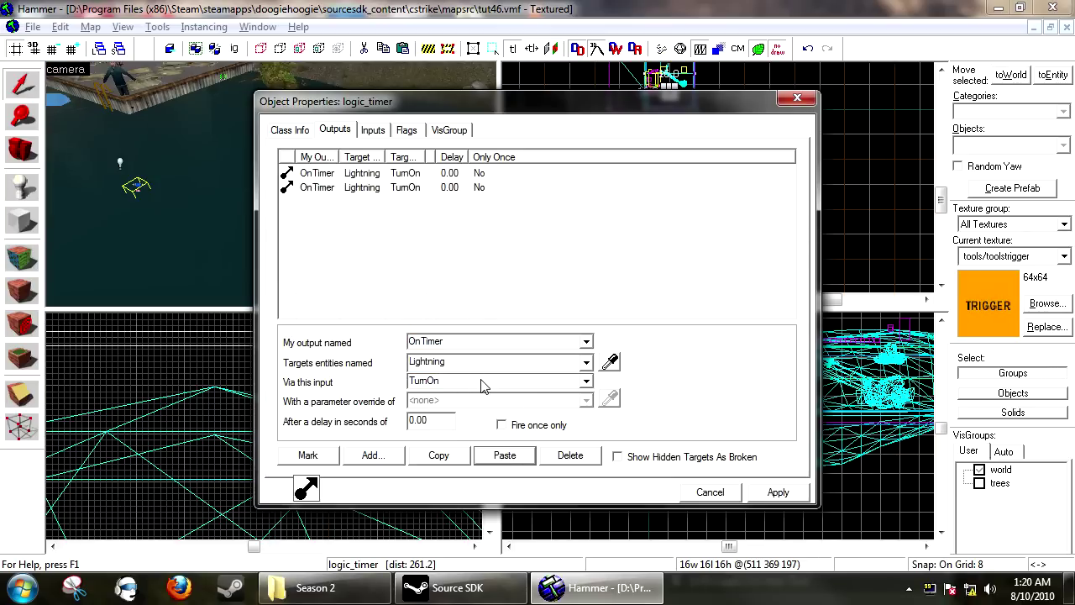
key("BackSpace")
type("ff")
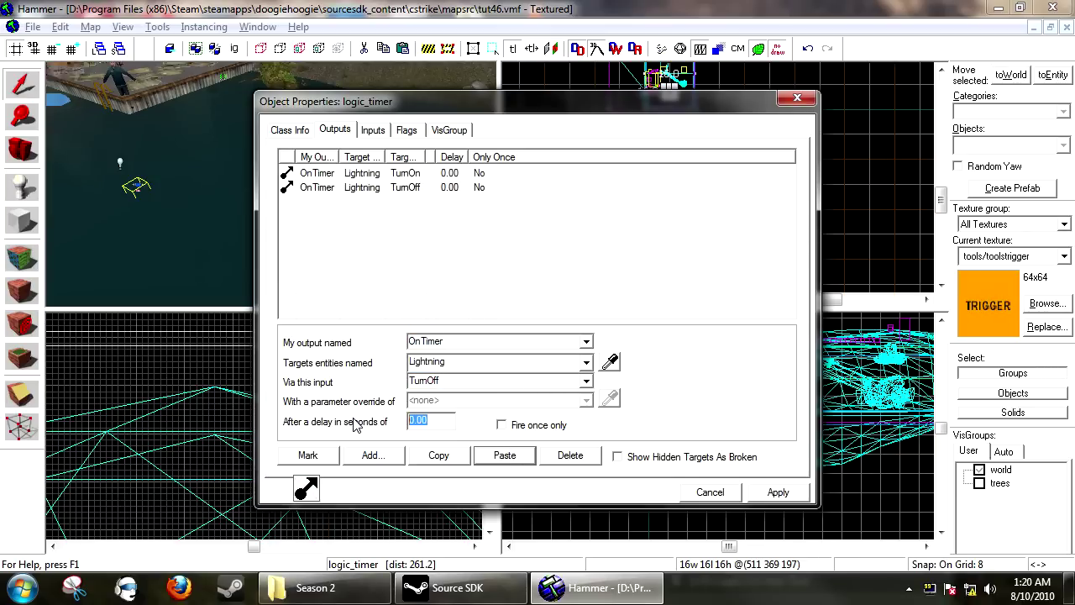
left_click(770, 494)
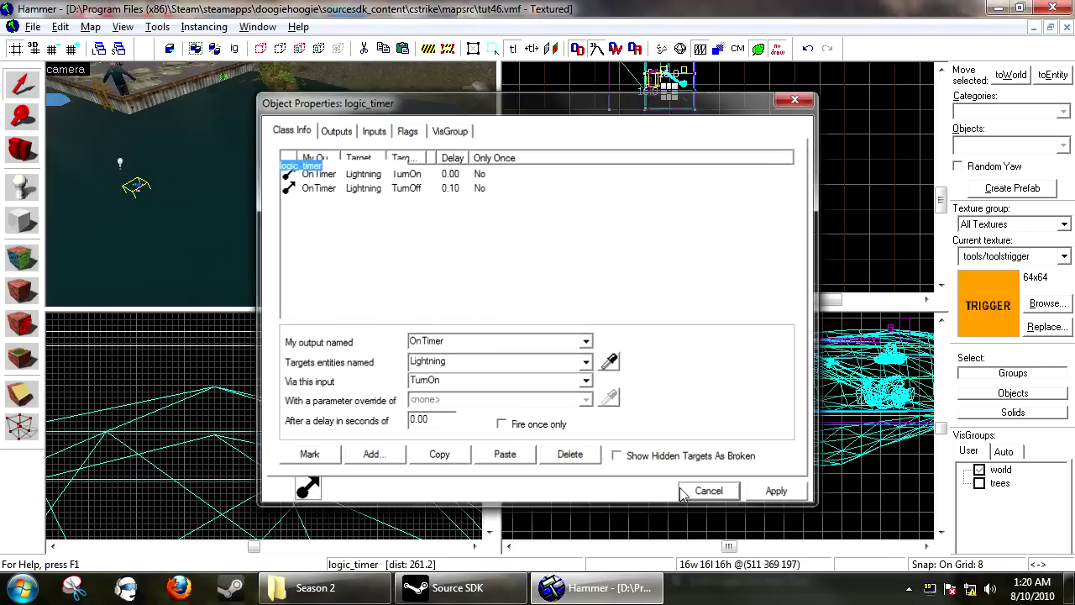
left_click(683, 494)
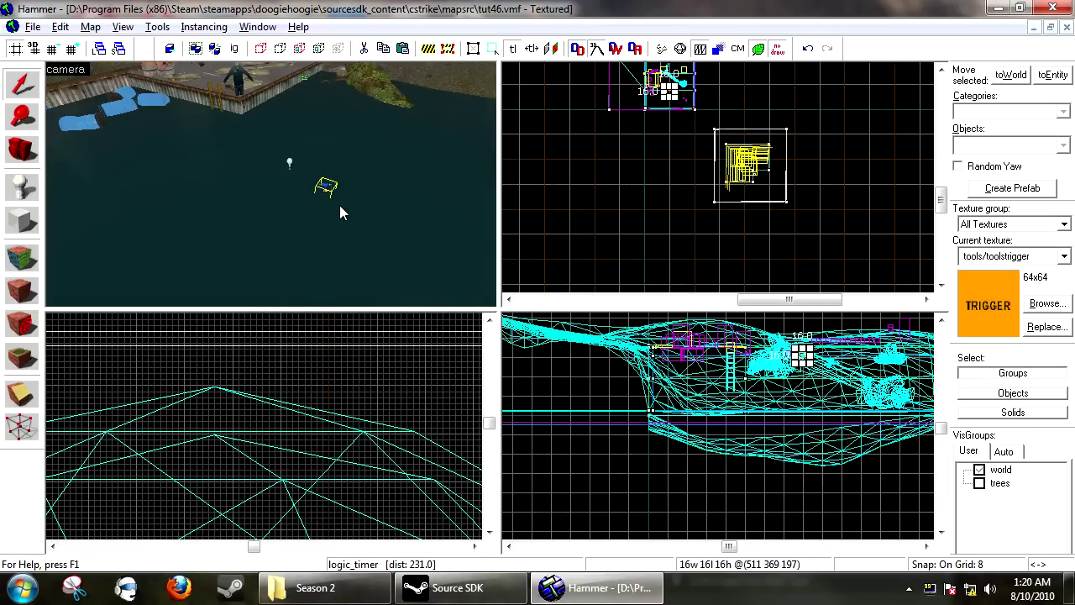
Step: Move the logic_timer farther from the Lightning light and show the trees VisGroup
left_click_drag(340, 213, 363, 219)
left_click(980, 483)
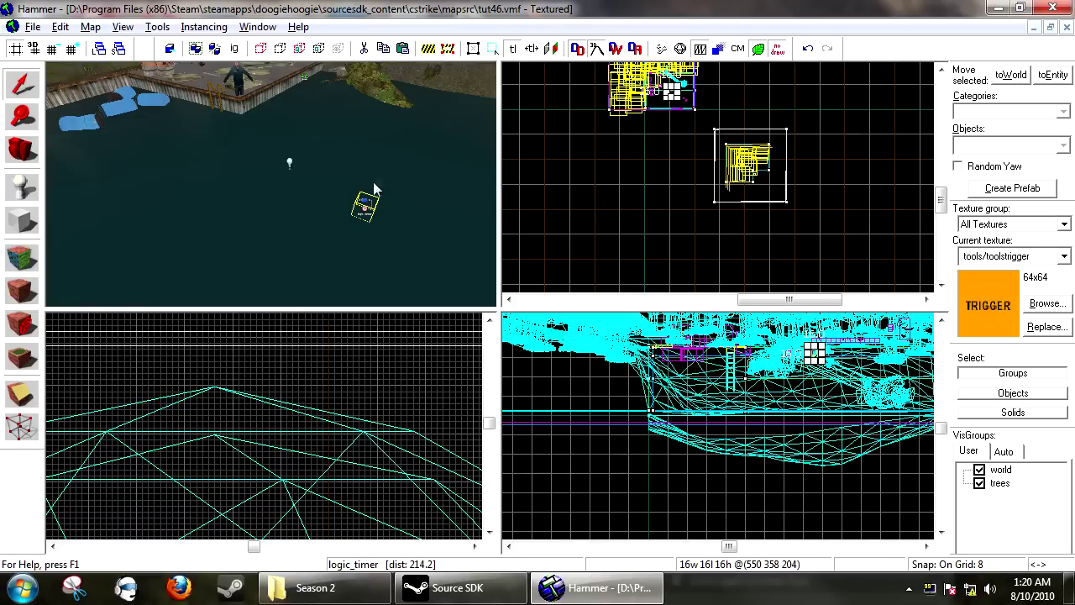
Step: Cut the Lightning light from over the water and paste it in the sky above the trees
left_click(290, 162)
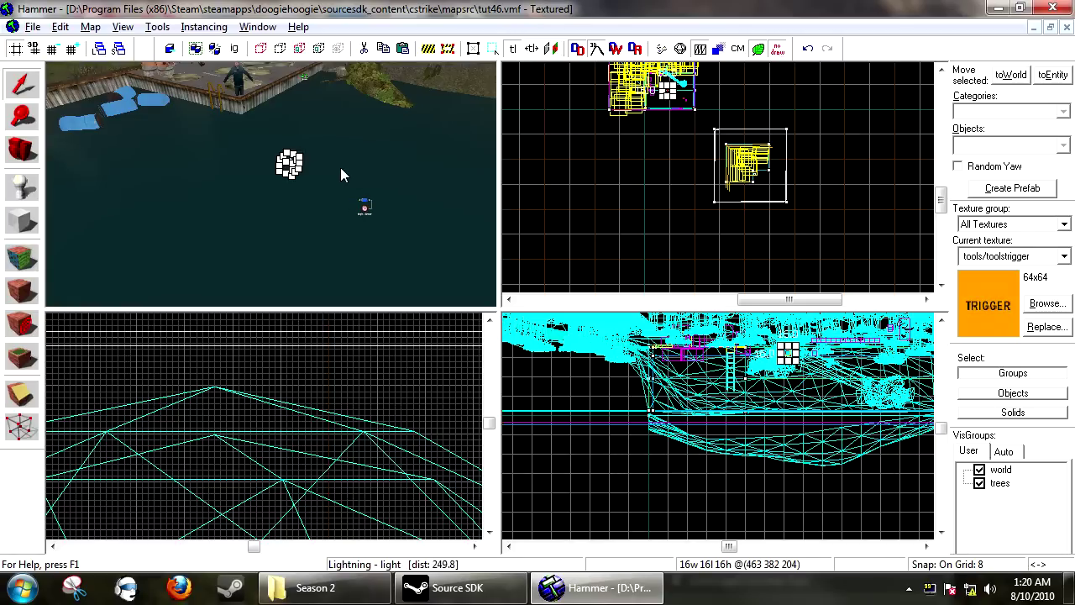
key("Delete")
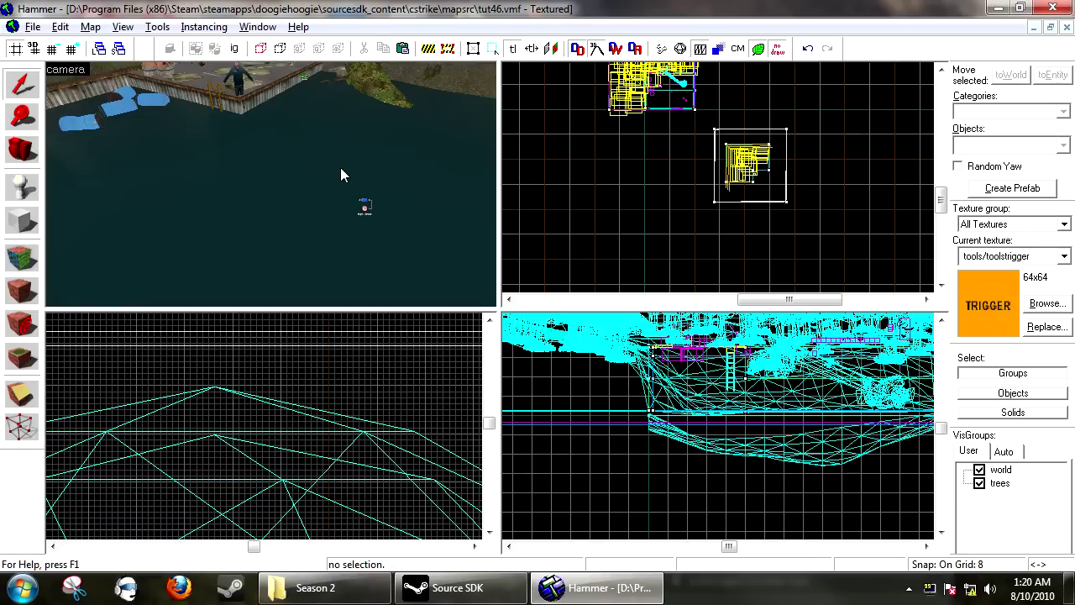
key("s")
key("Up")
key("Down")
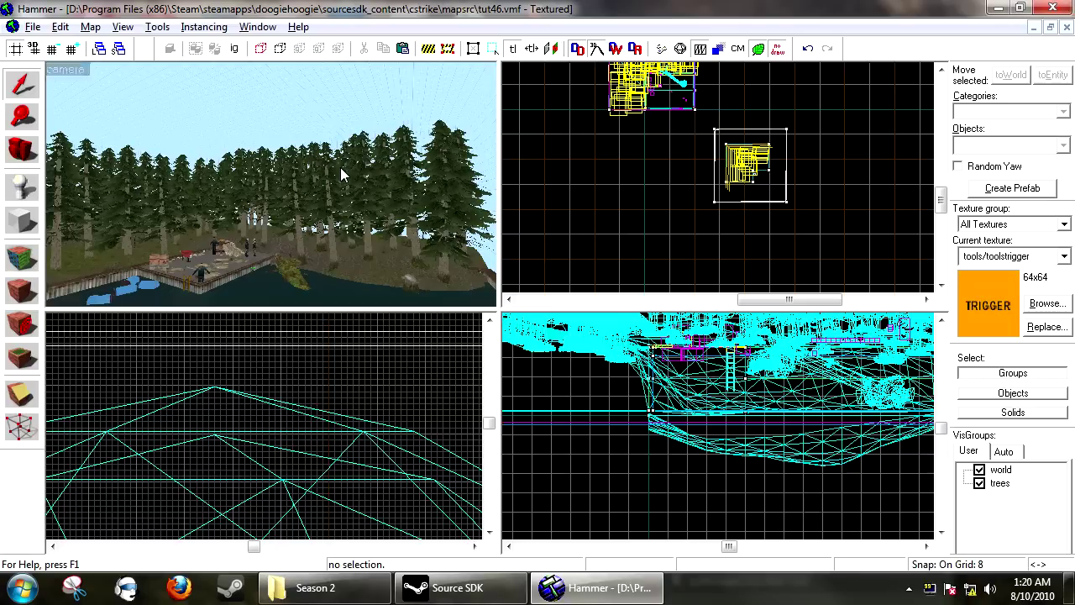
key("s")
key("Up")
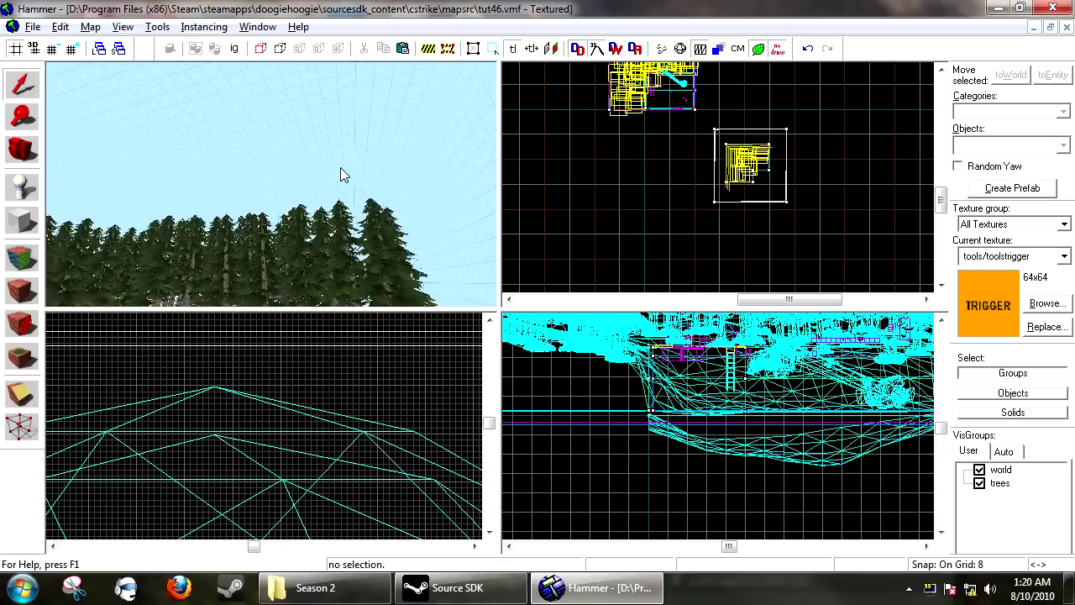
left_click(333, 169)
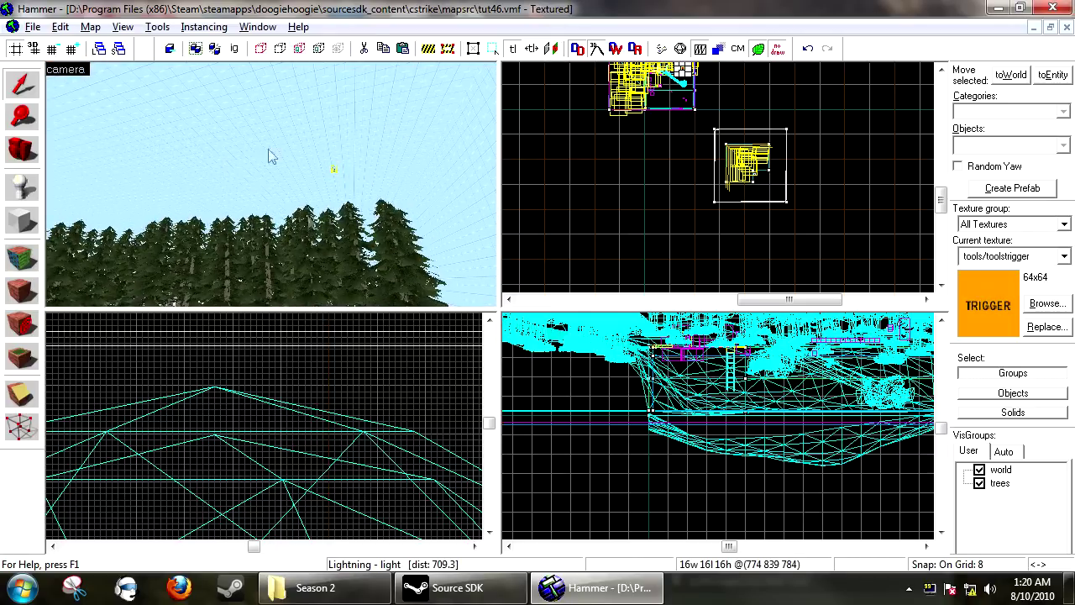
Step: Lower the Lightning light to treetop level at about 824 839 696
scroll(745, 381, "up", 5)
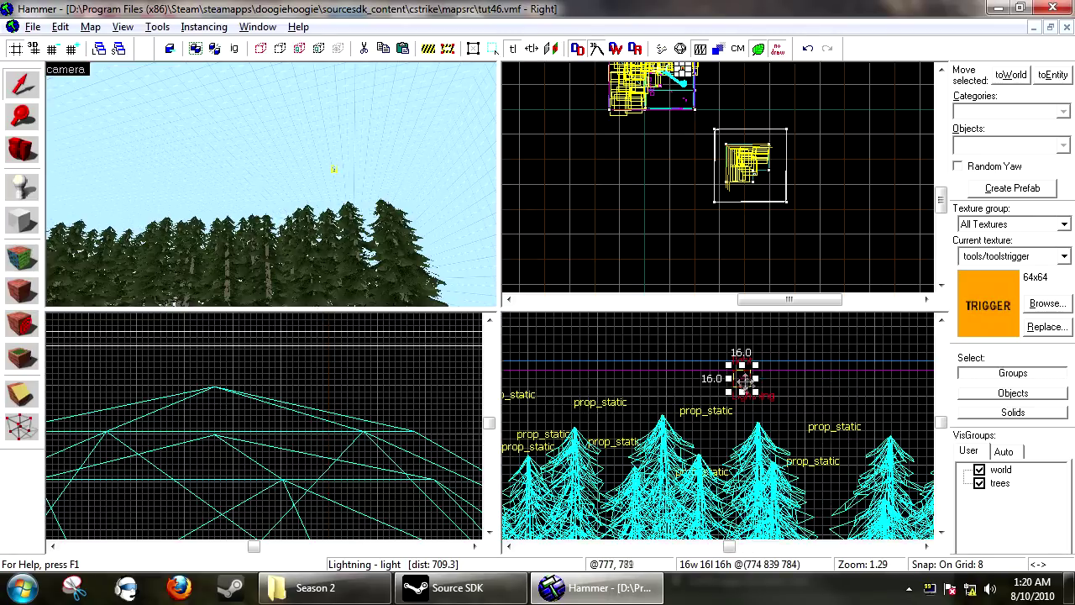
left_click_drag(744, 381, 798, 475)
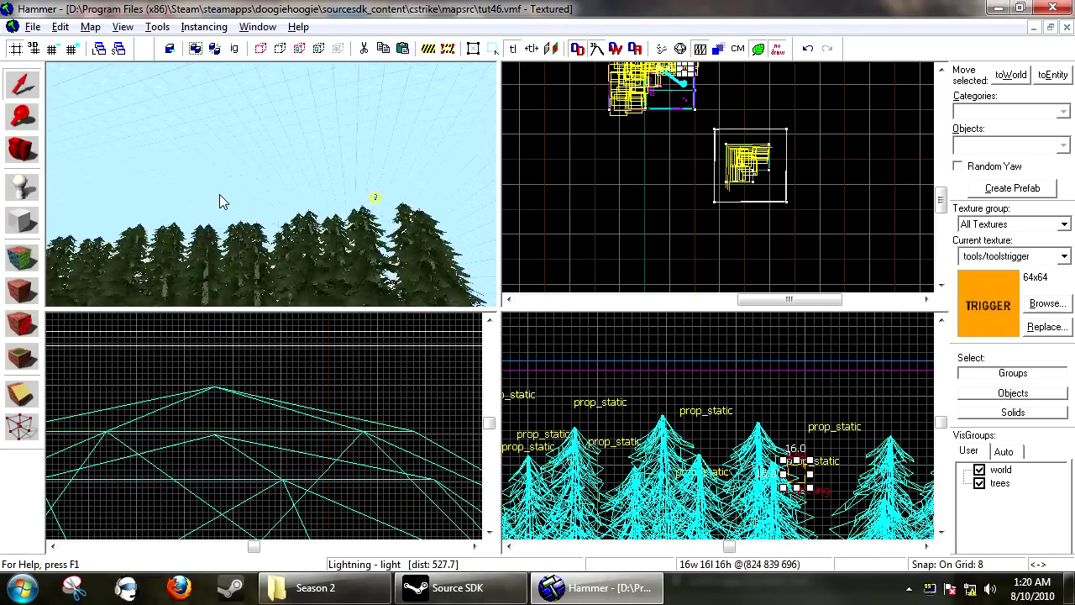
key("z")
key("w")
key("s")
key("z")
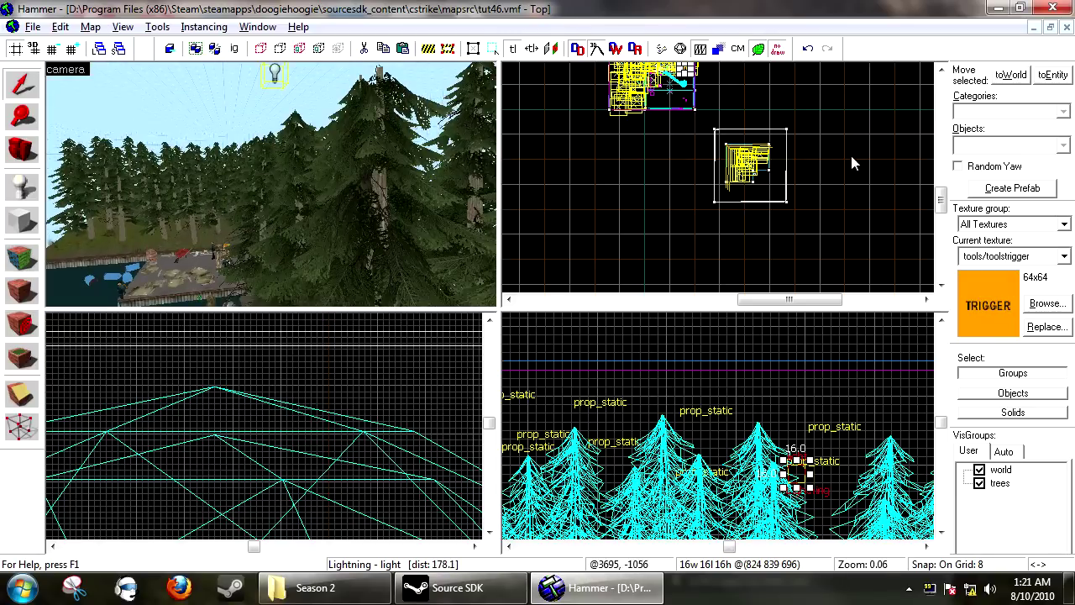
Step: Copy the Lightning light to the opposite corner of the map at the same height, at about 120 80 696
scroll(851, 157, "up", 8)
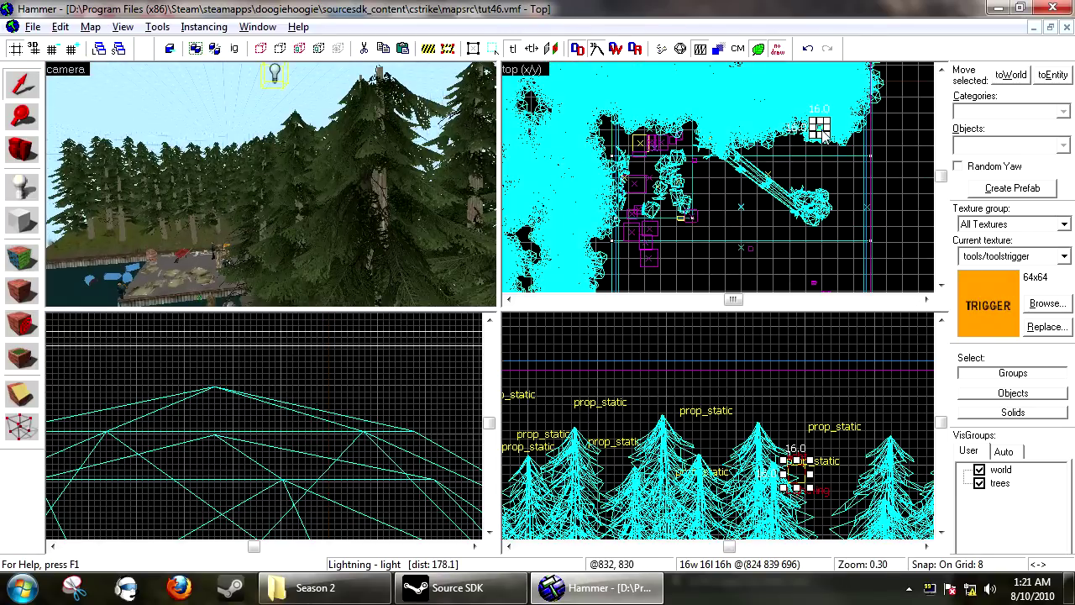
left_click_drag(823, 131, 640, 230)
left_click(640, 230)
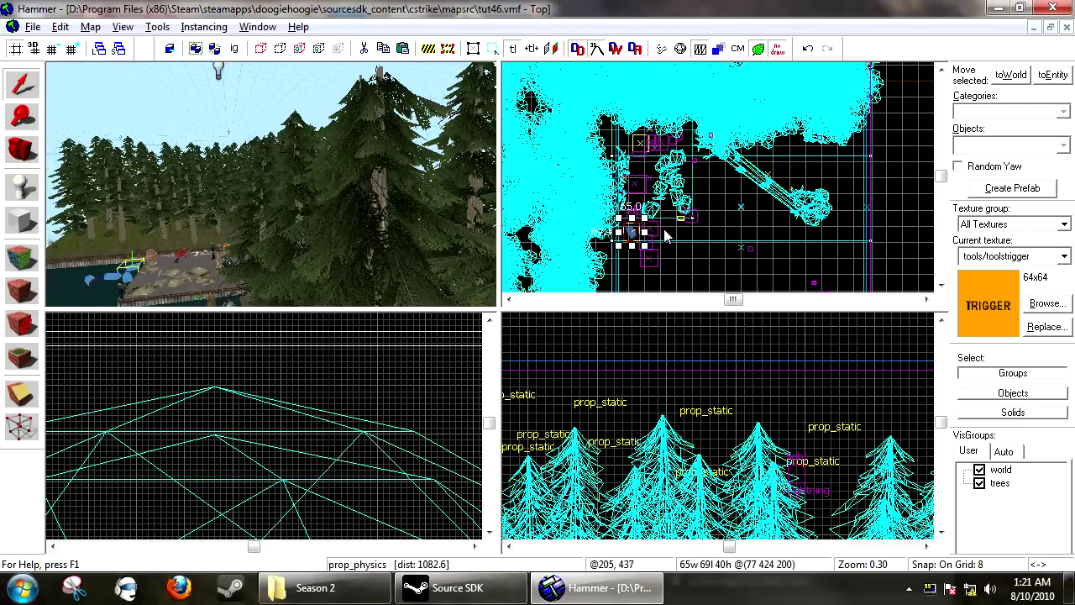
key("ctrl+z")
scroll(732, 205, "down", 3)
left_click_drag(640, 228, 676, 269)
scroll(683, 272, "up", 4)
scroll(330, 206, "down", 5)
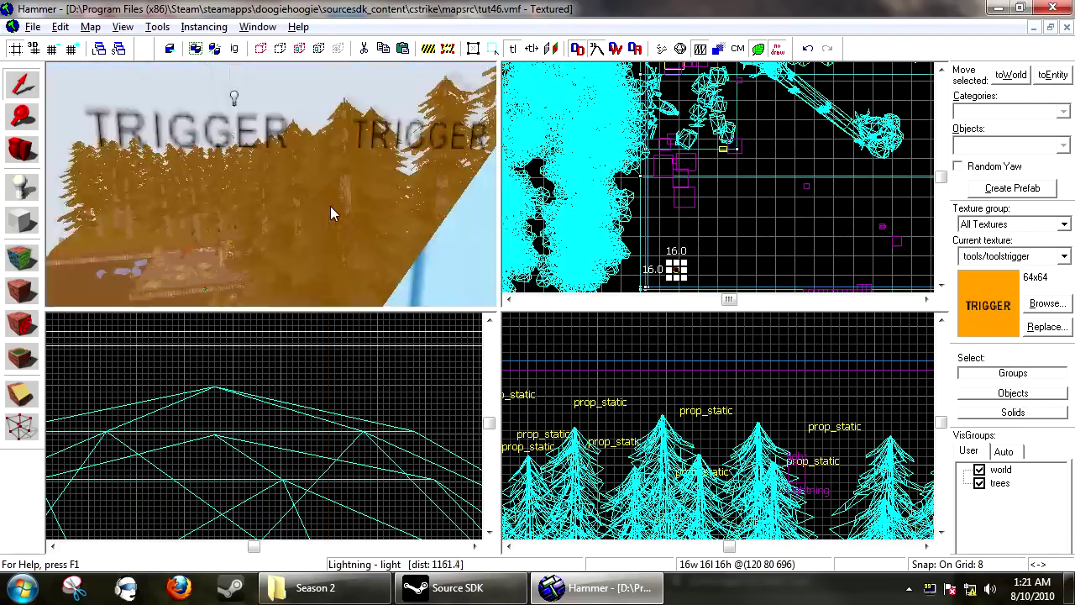
scroll(330, 206, "up", 15)
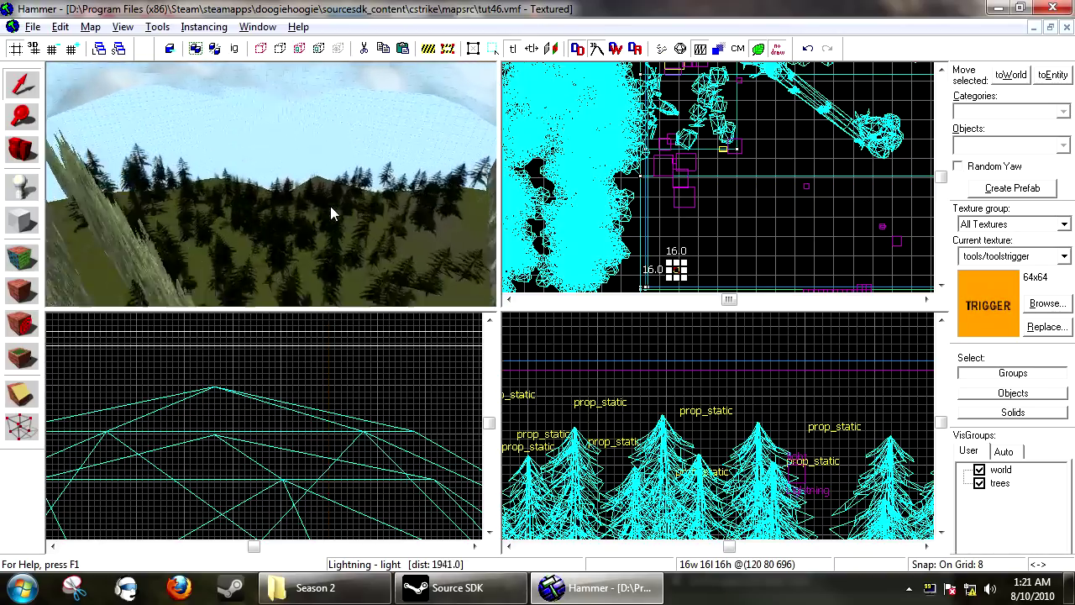
left_click(302, 105)
scroll(711, 462, "down", 12)
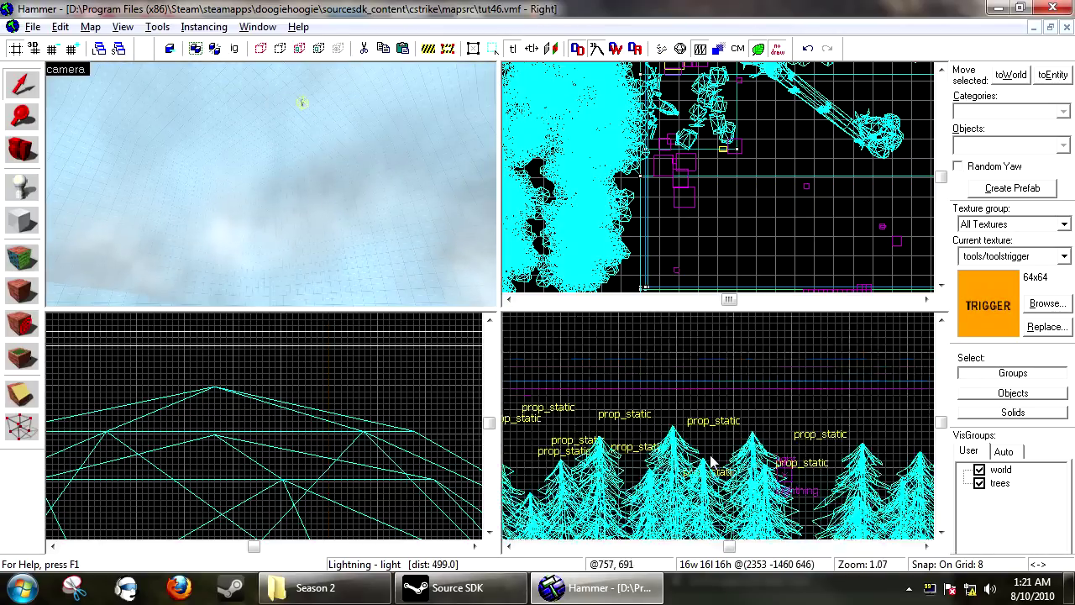
scroll(848, 458, "up", 5)
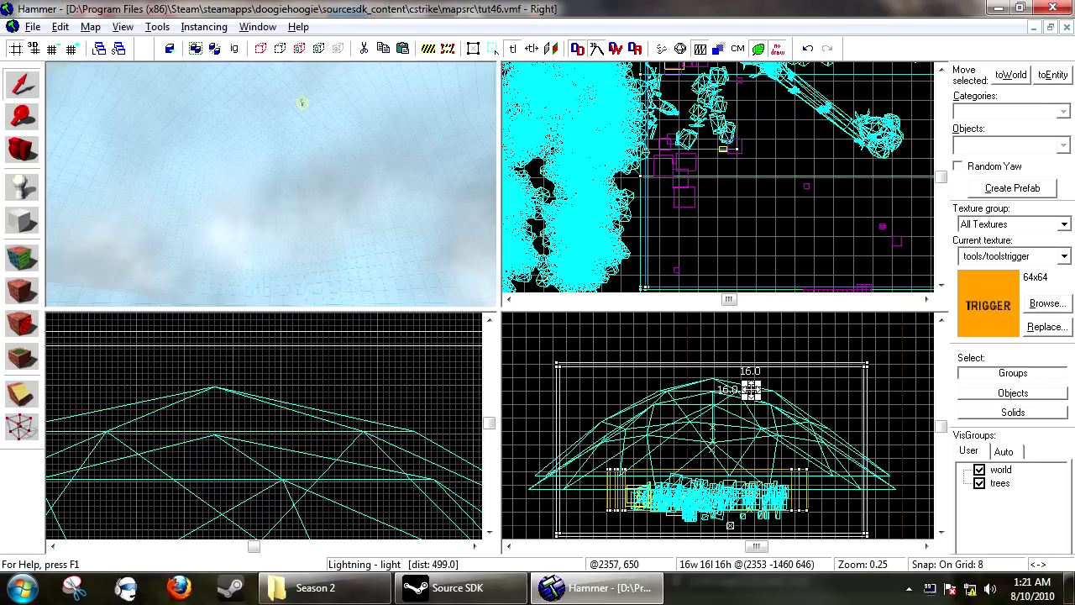
left_click_drag(750, 389, 713, 450)
Step: Move the skybox Lightning light horizontally to about 2208 -1248, beside the miniature trees, and deselect it
scroll(713, 98, "down", 5)
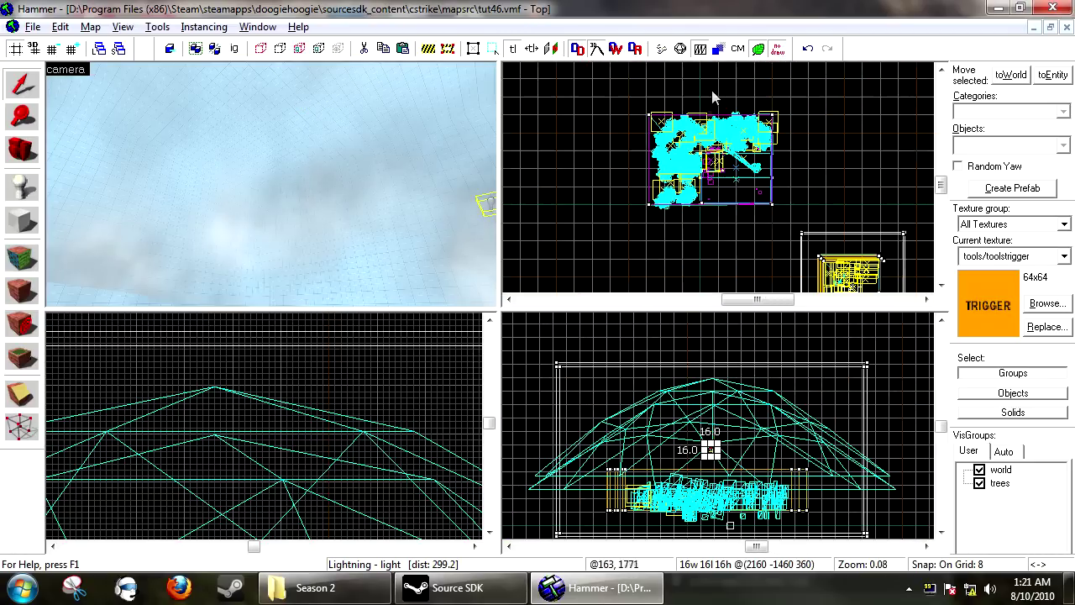
scroll(823, 246, "down", 1)
scroll(821, 250, "up", 3)
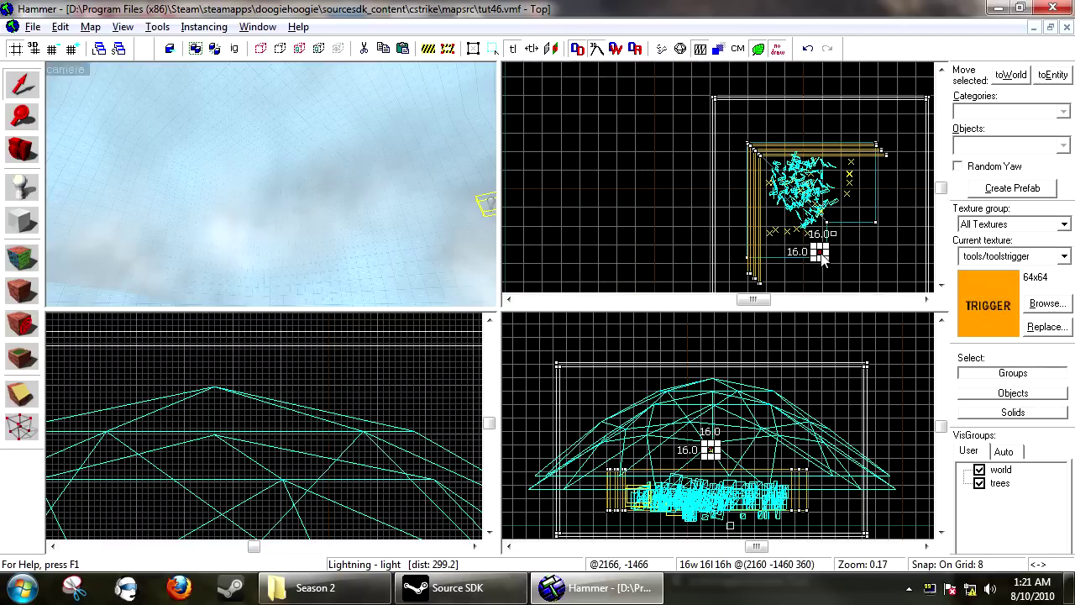
scroll(819, 251, "up", 4)
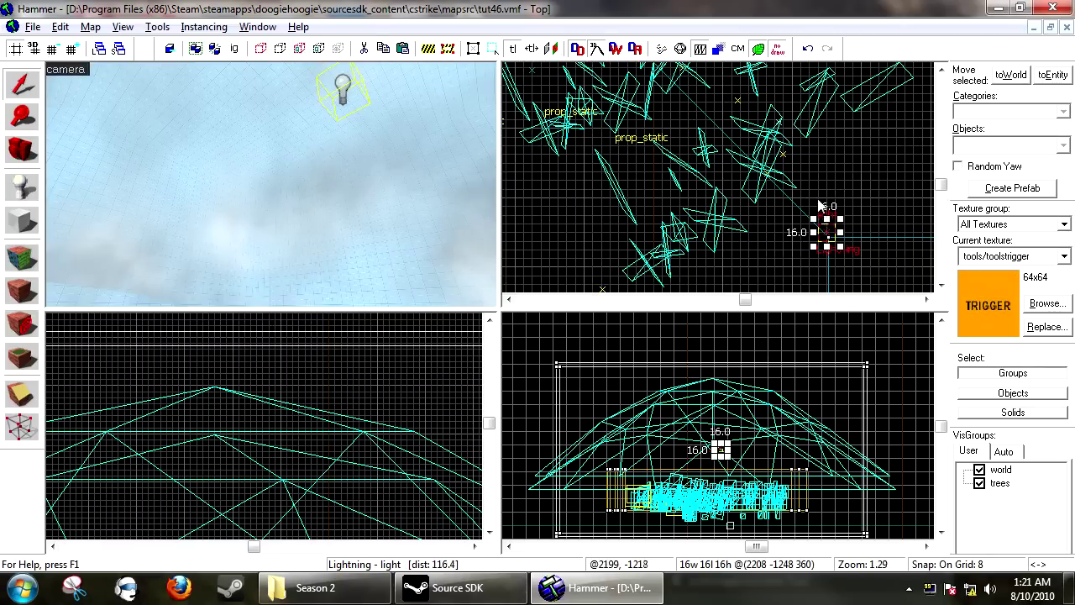
left_click(346, 168)
scroll(345, 168, "down", 10)
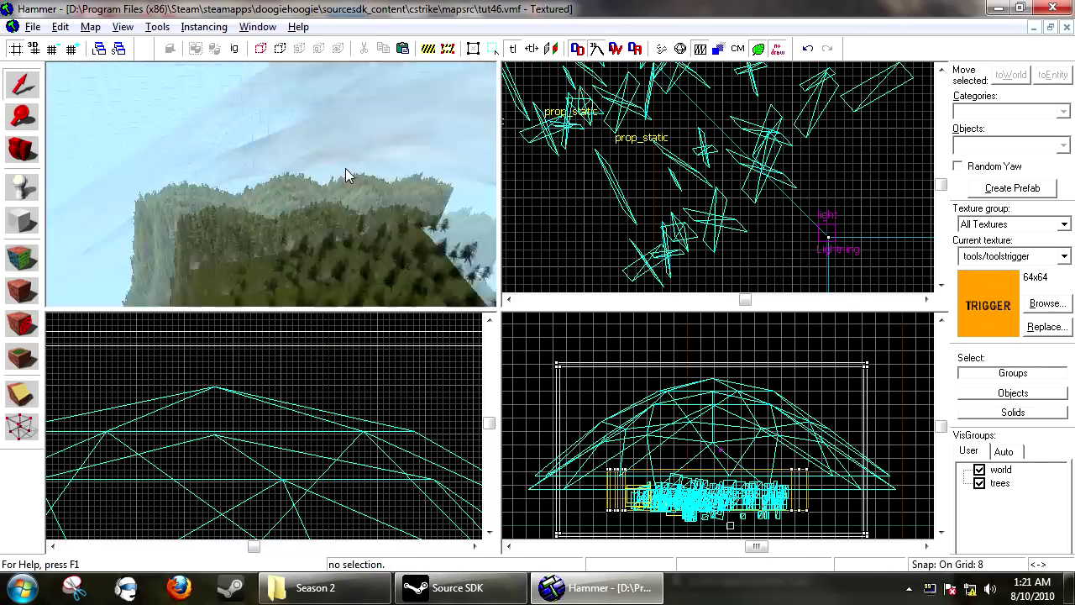
Step: Save the map
key("w")
key("Down")
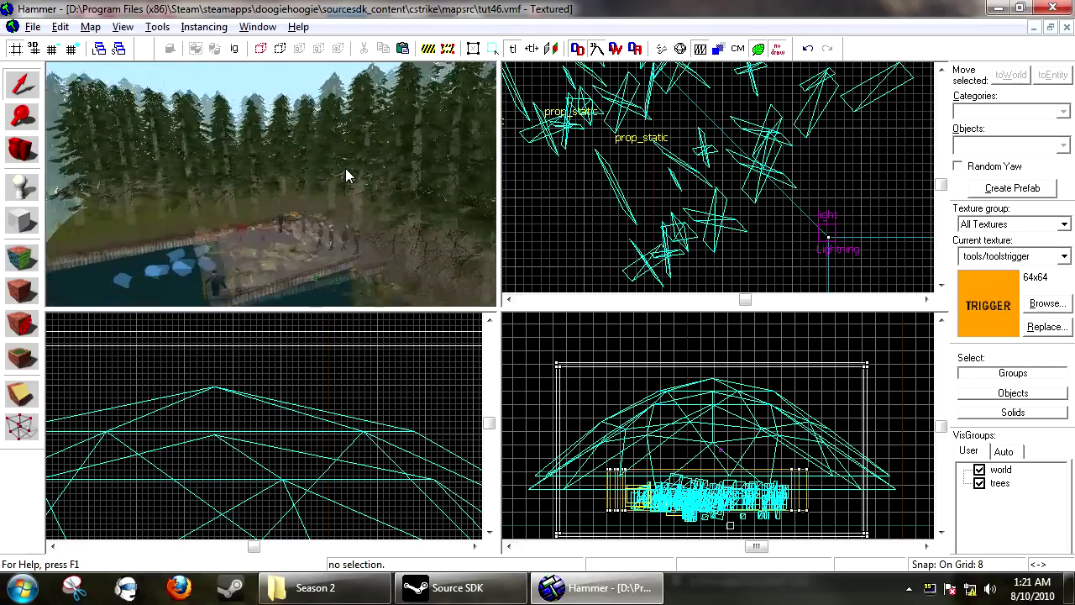
left_click(32, 27)
left_click(61, 102)
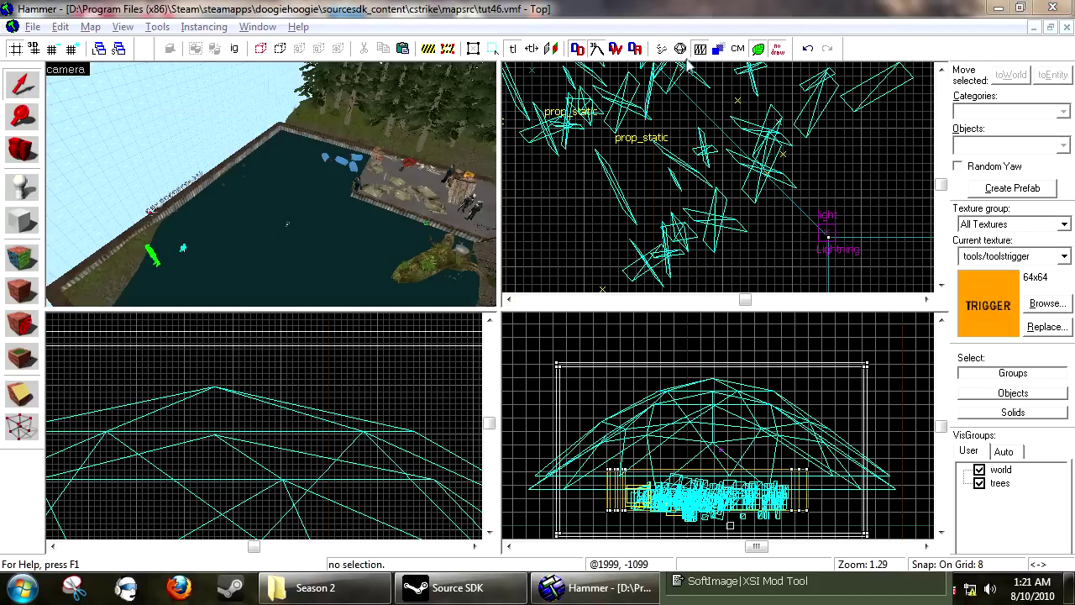
Step: Compile the map with the advanced run configuration "Sylvan Compile FINAL!!!"
left_click(662, 49)
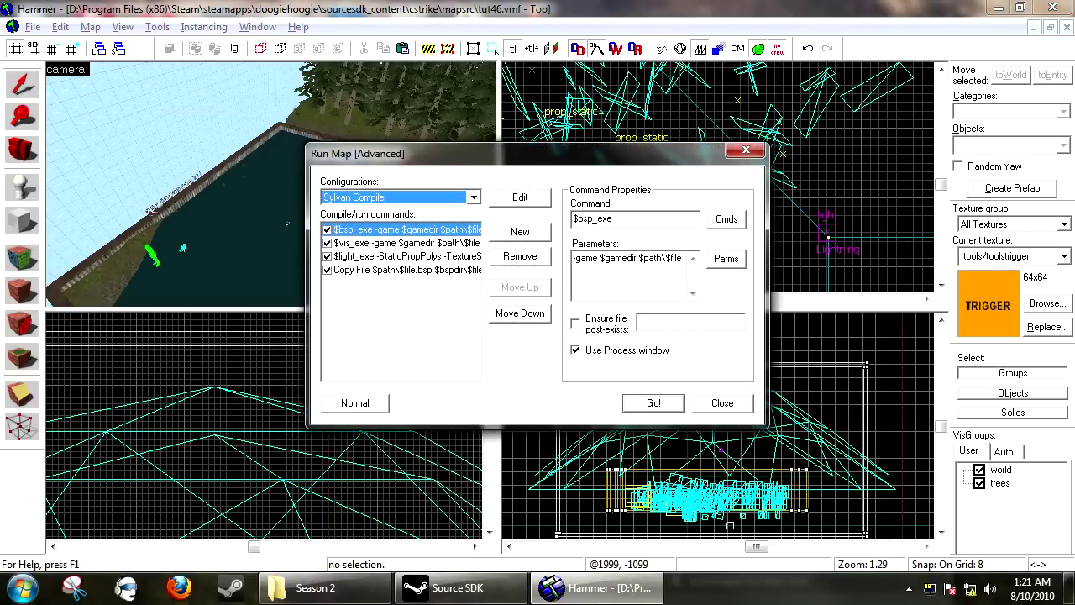
left_click(446, 383)
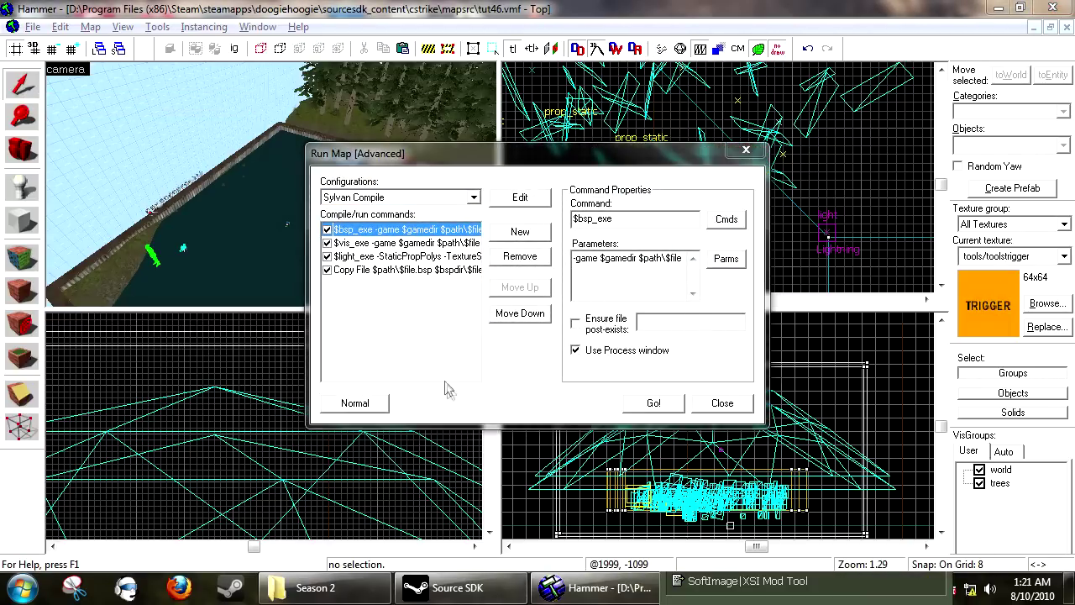
left_click(476, 199)
left_click(380, 323)
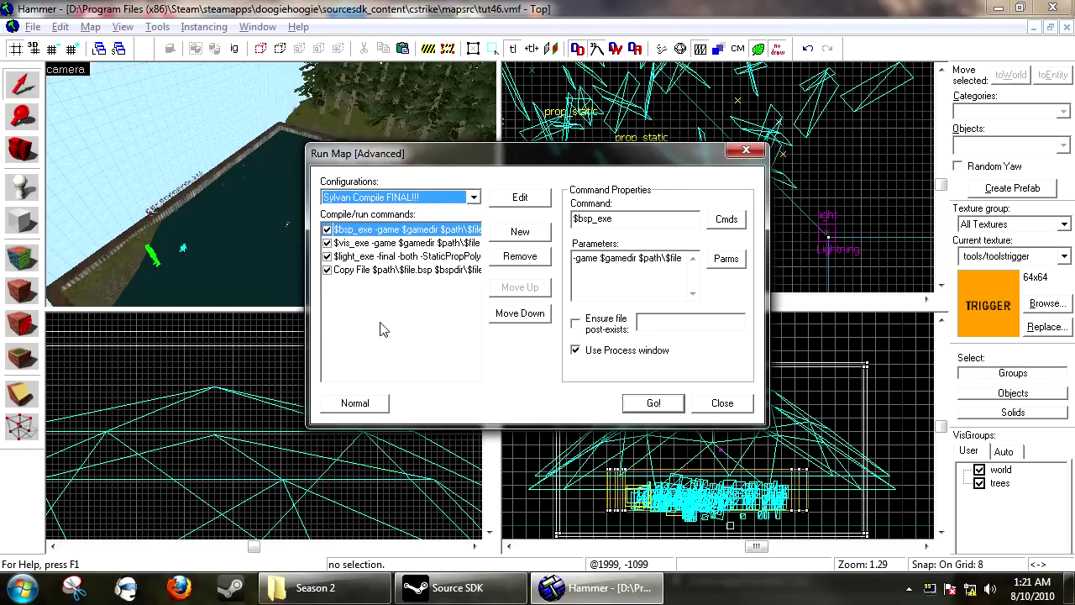
left_click(474, 198)
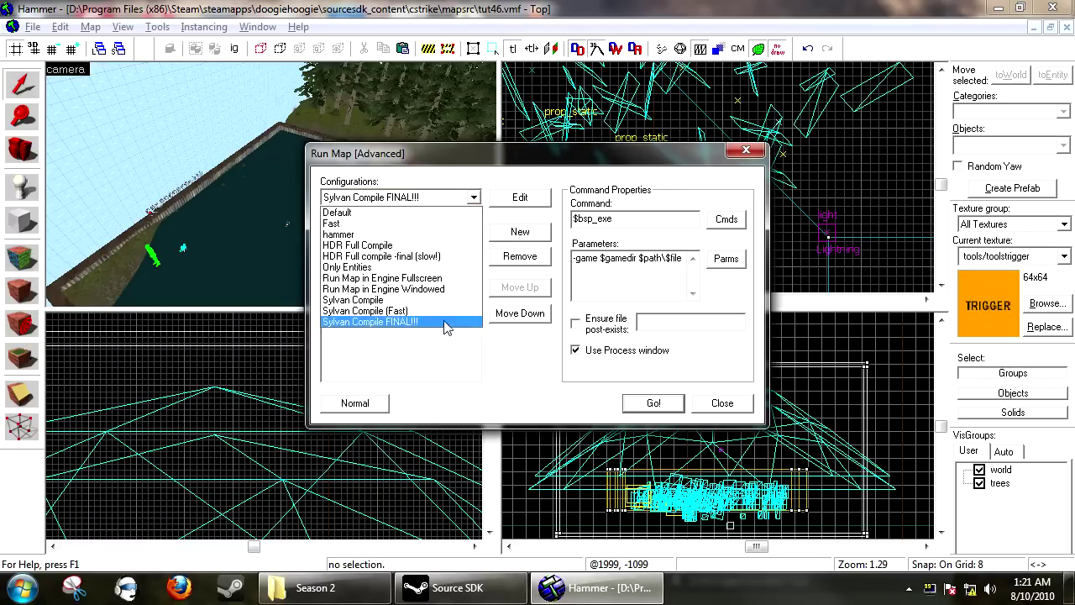
left_click(395, 323)
left_click(654, 403)
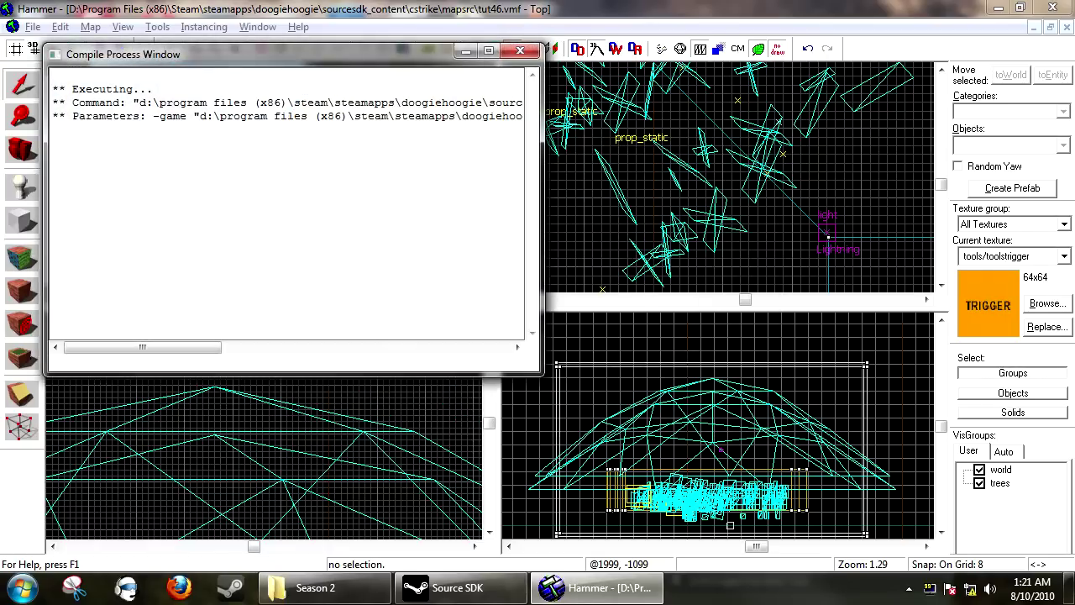